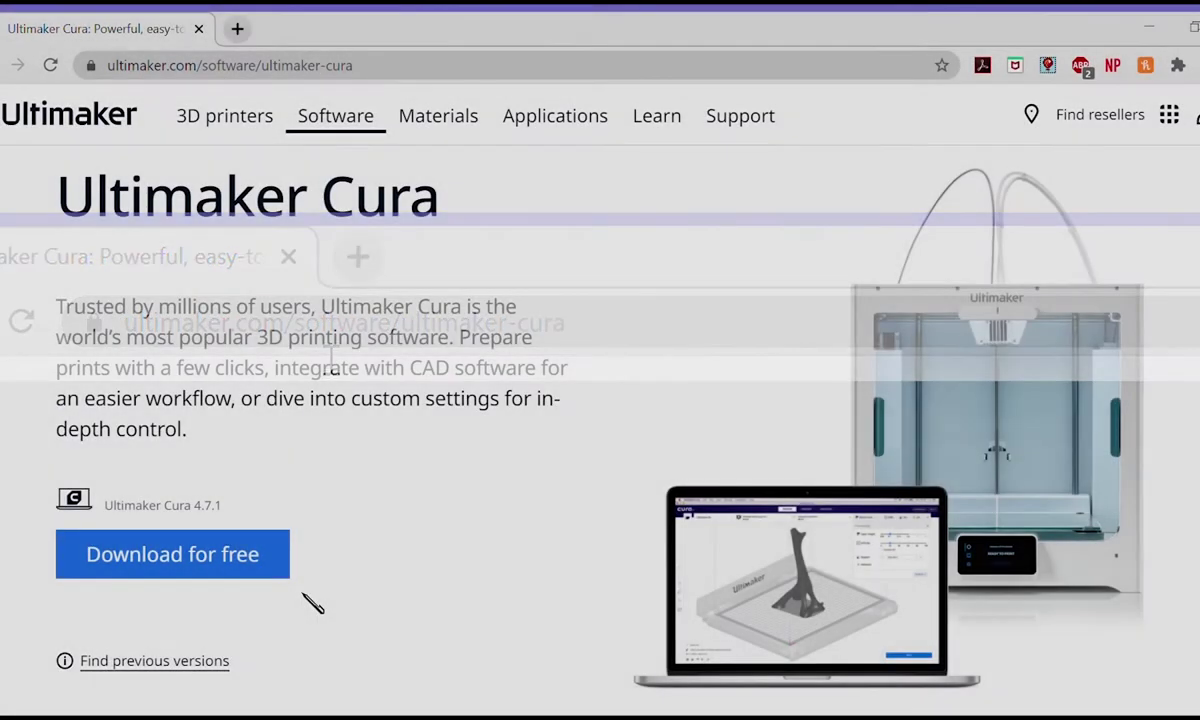
Download the Windows 64-bit installer of Ultimaker Cura 4.7.1 from the Cura download page.
{"action": "left_click", "coordinate": [260, 557]}
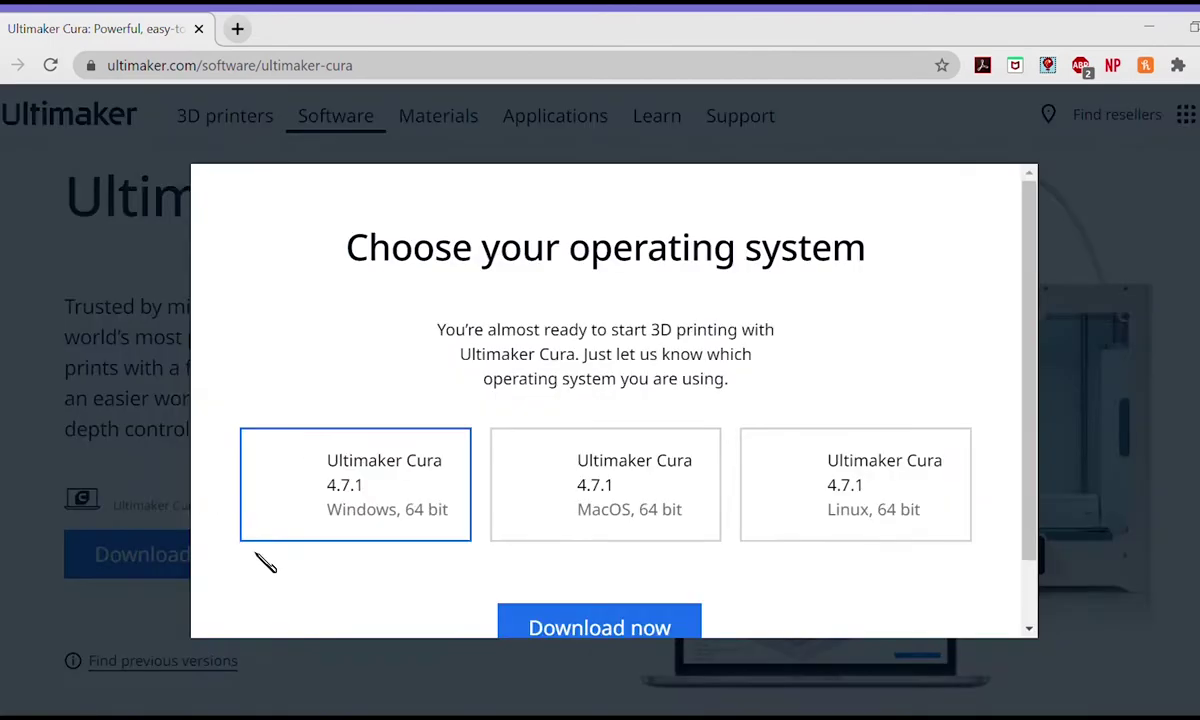
{"action": "left_click", "coordinate": [558, 625]}
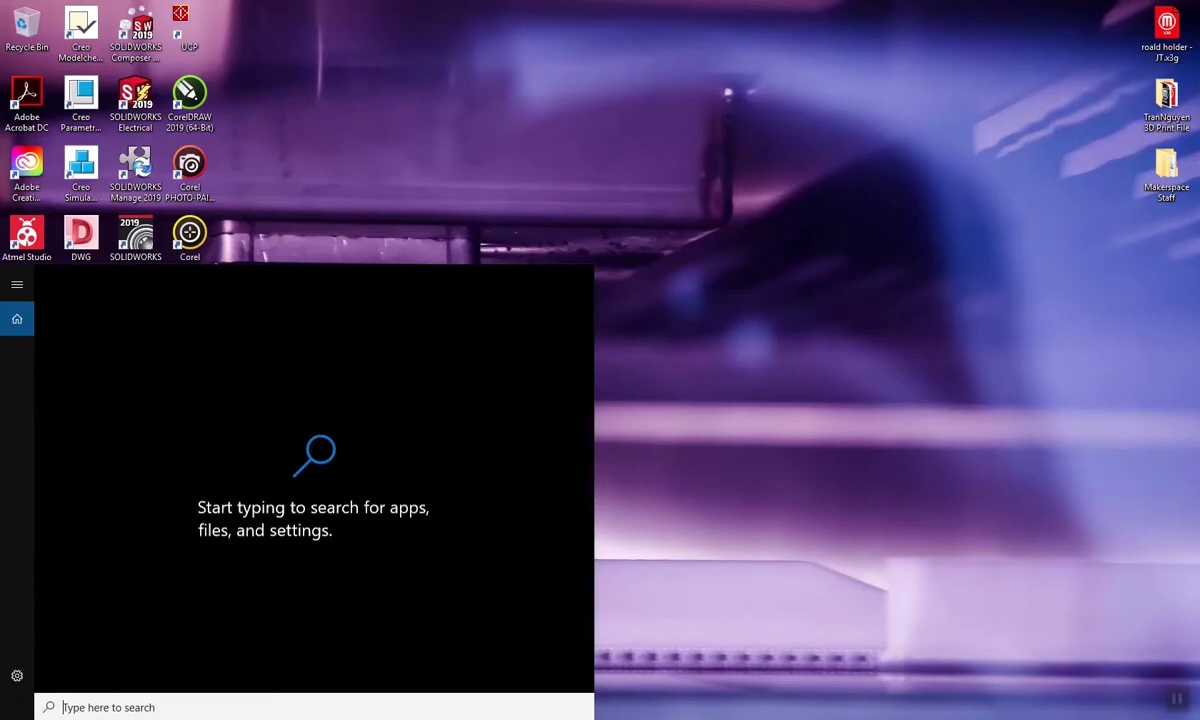
Search 'cur' in the Start menu and launch the Ultimaker Cura 4.7 best match.
{"action": "type", "text": "c"}
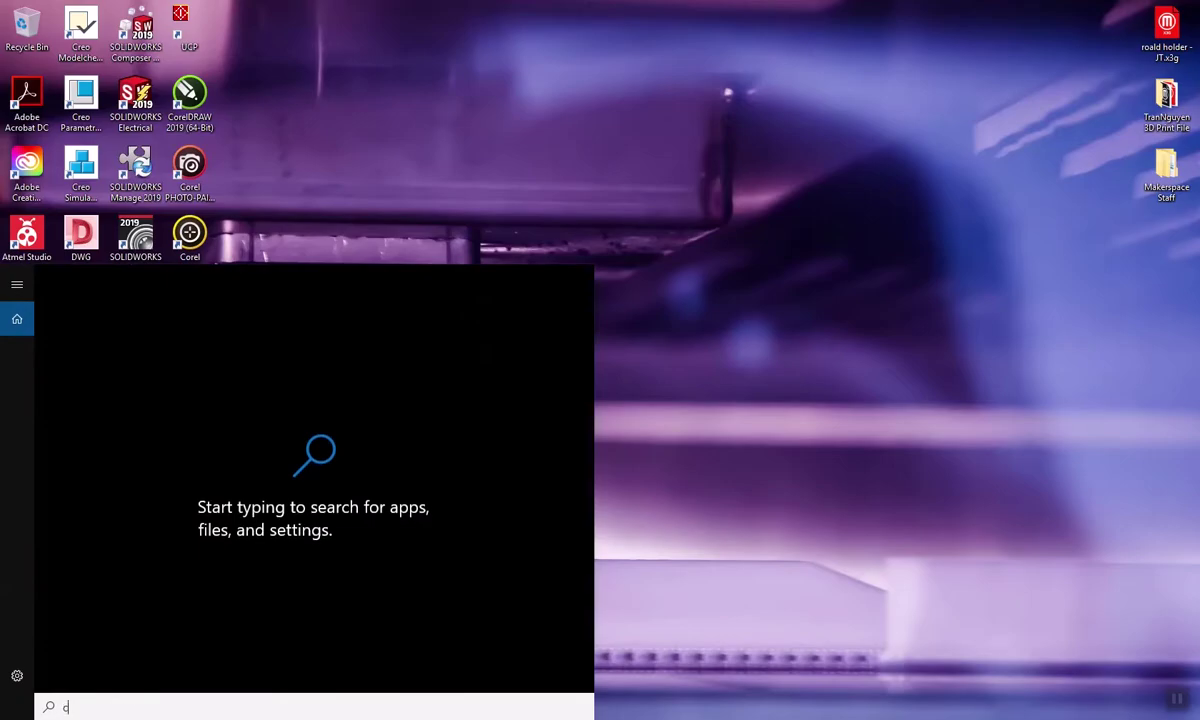
{"action": "type", "text": "ur"}
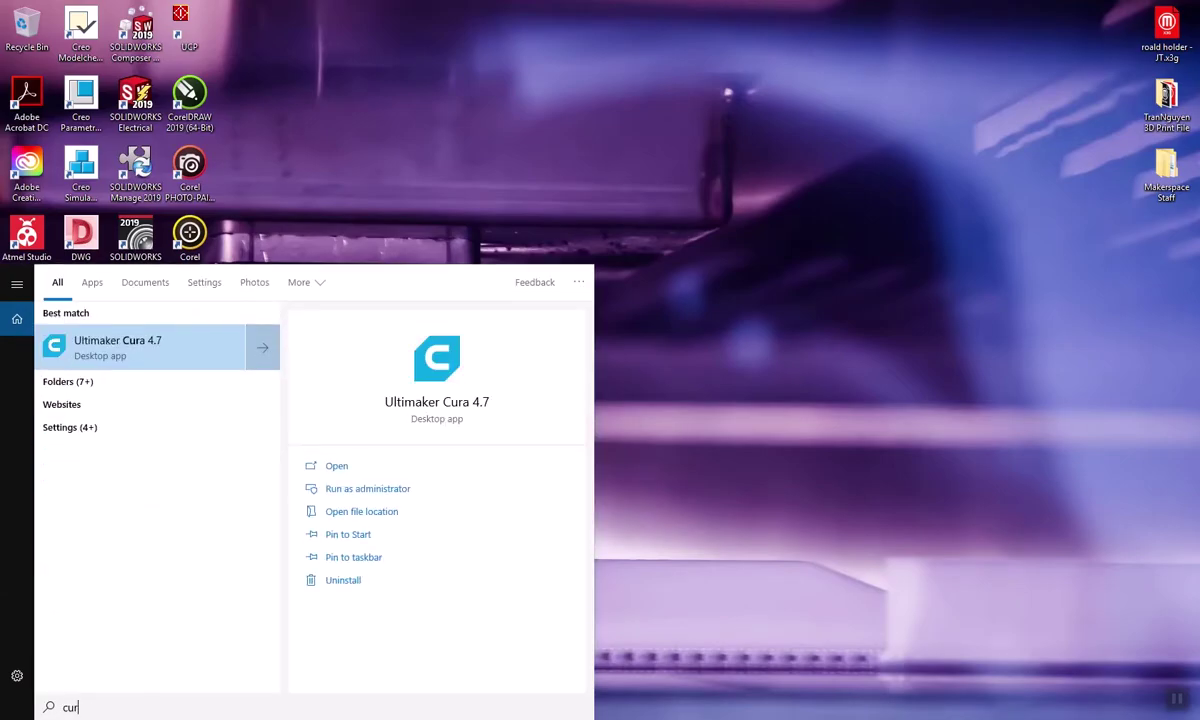
{"action": "left_click", "coordinate": [168, 338]}
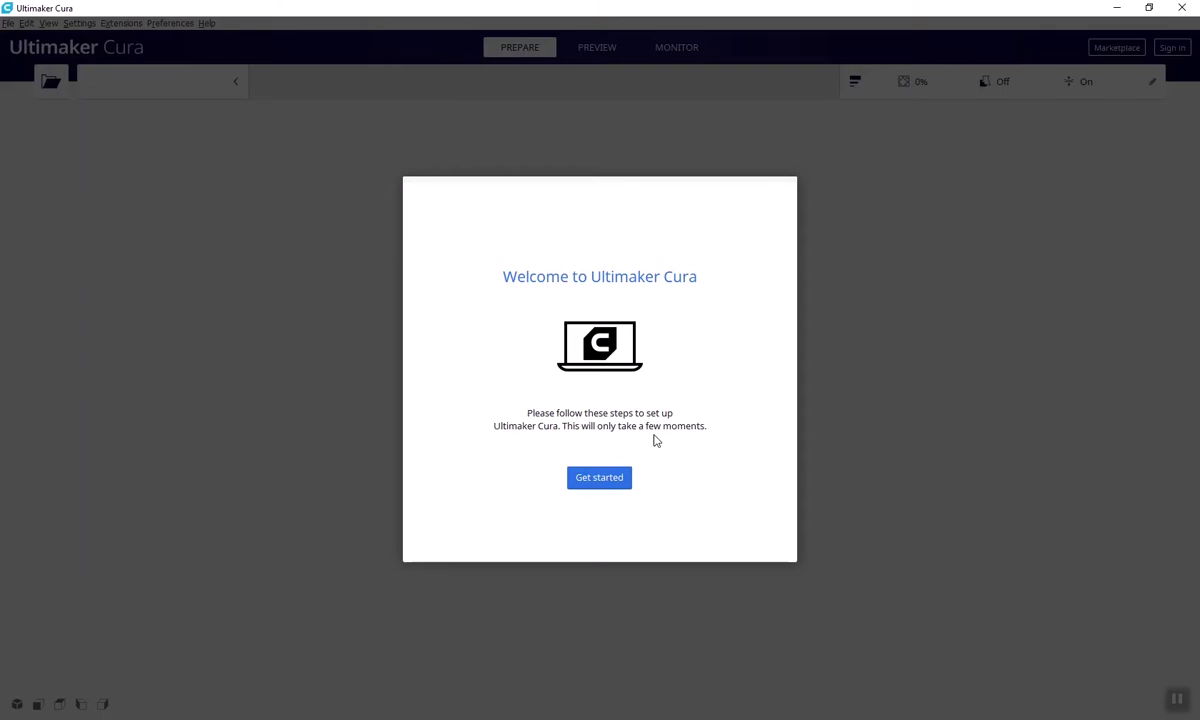
Get through Cura's welcome pages, accepting the user agreement and skipping account sign-in.
{"action": "left_click", "coordinate": [599, 477]}
{"action": "left_click", "coordinate": [759, 543]}
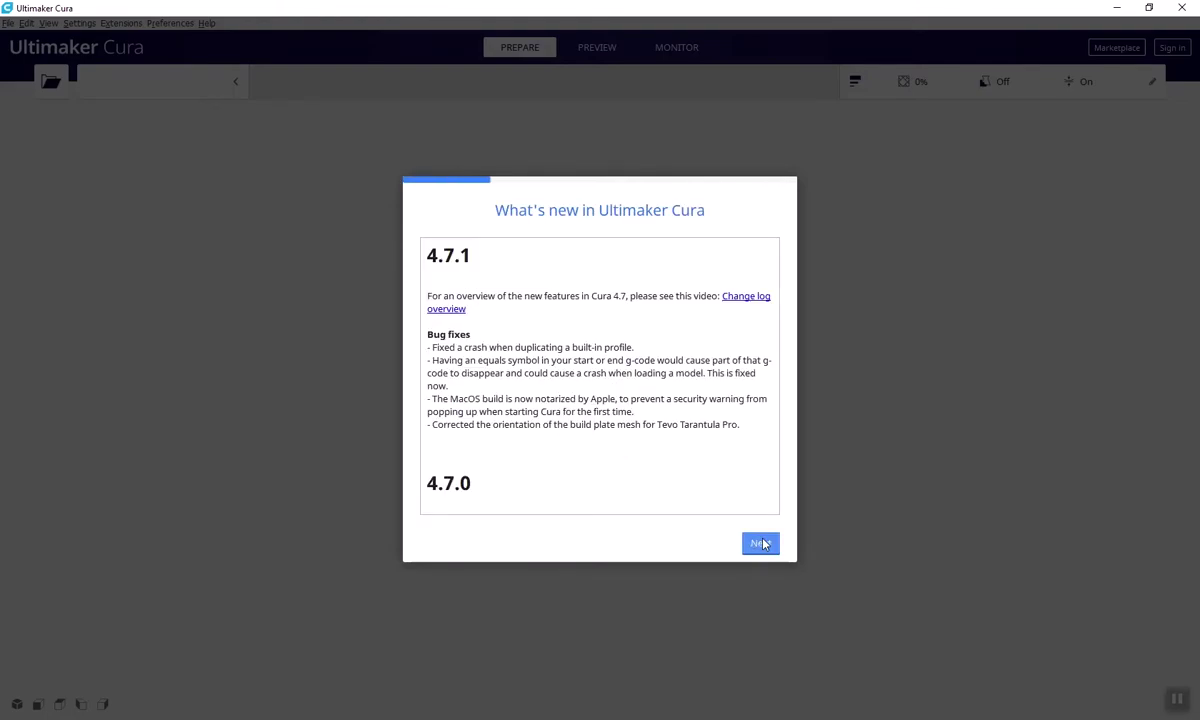
{"action": "left_click", "coordinate": [761, 543]}
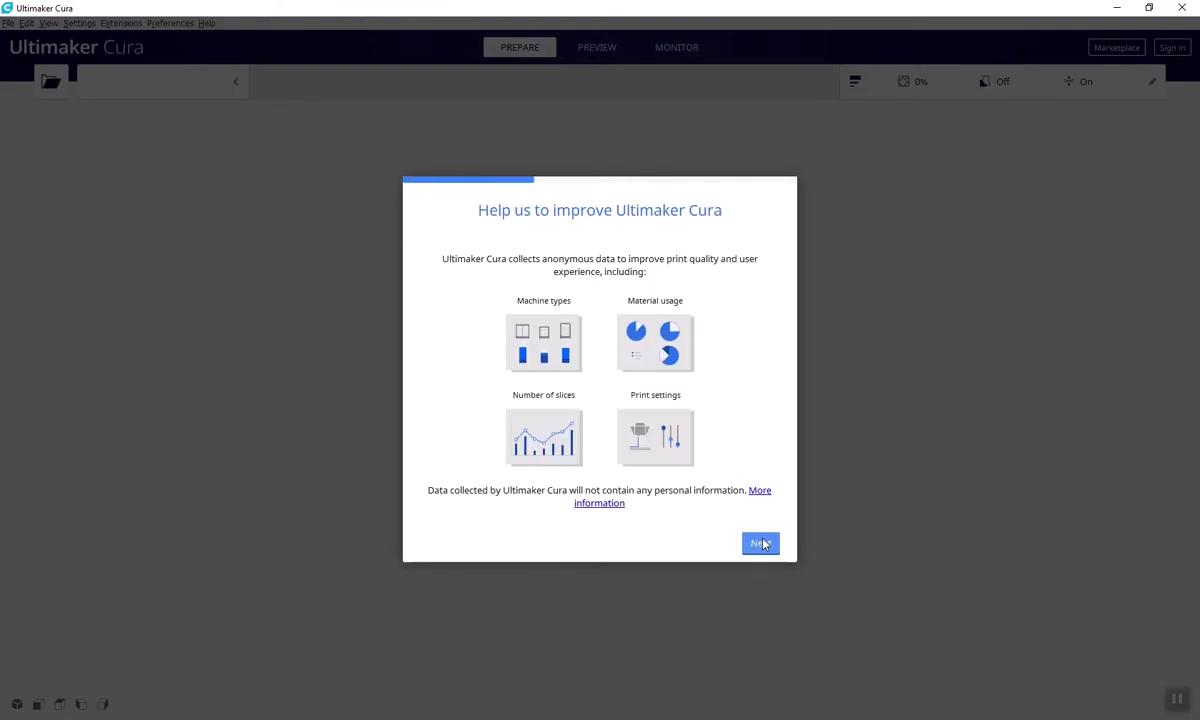
{"action": "left_click", "coordinate": [761, 543]}
{"action": "left_click", "coordinate": [768, 472]}
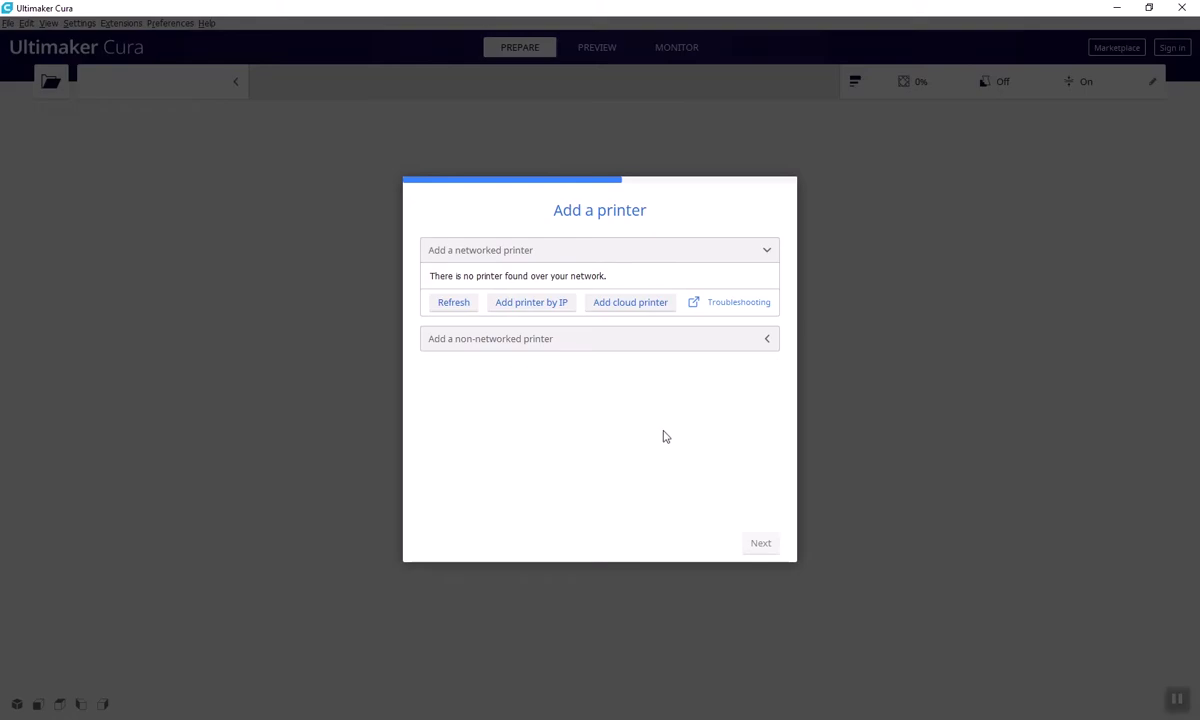
Pick Creality Ender-3 from the non-networked Creality3D printers and add it.
{"action": "left_click", "coordinate": [717, 340]}
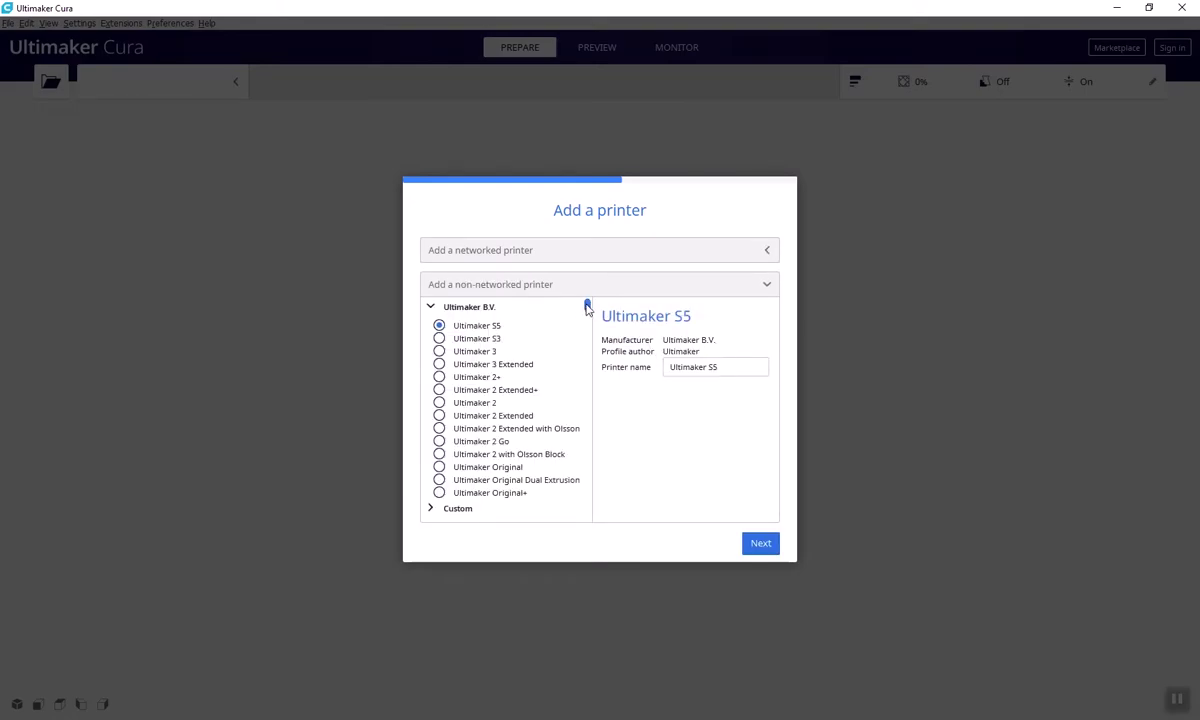
{"action": "left_click_drag", "start_coordinate": [587, 308], "coordinate": [589, 347]}
{"action": "left_click", "coordinate": [431, 497]}
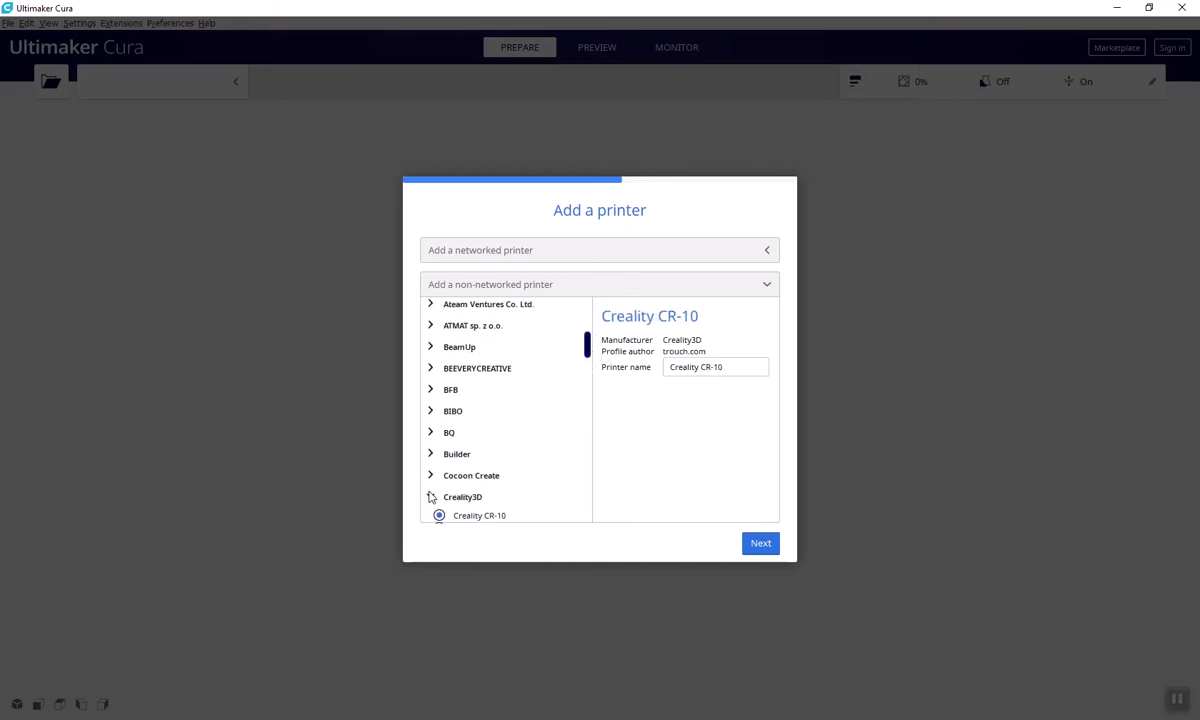
{"action": "scroll", "coordinate": [560, 410], "scroll_direction": "down", "scroll_amount": 3}
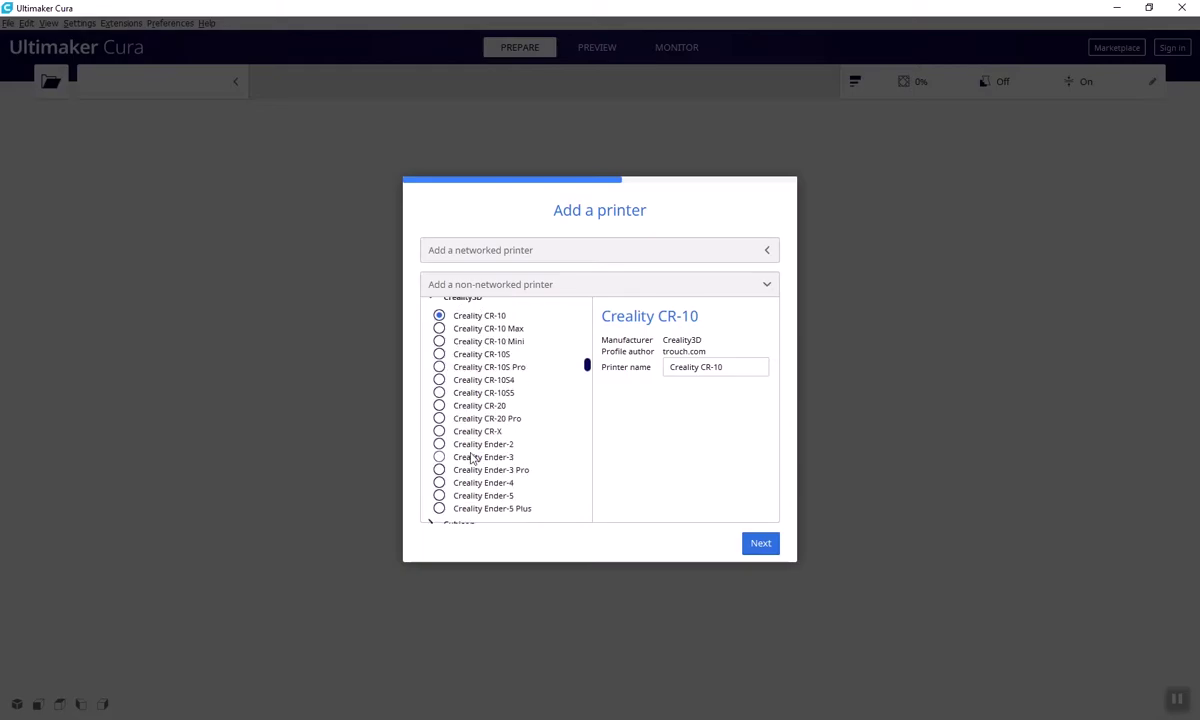
{"action": "left_click", "coordinate": [473, 458]}
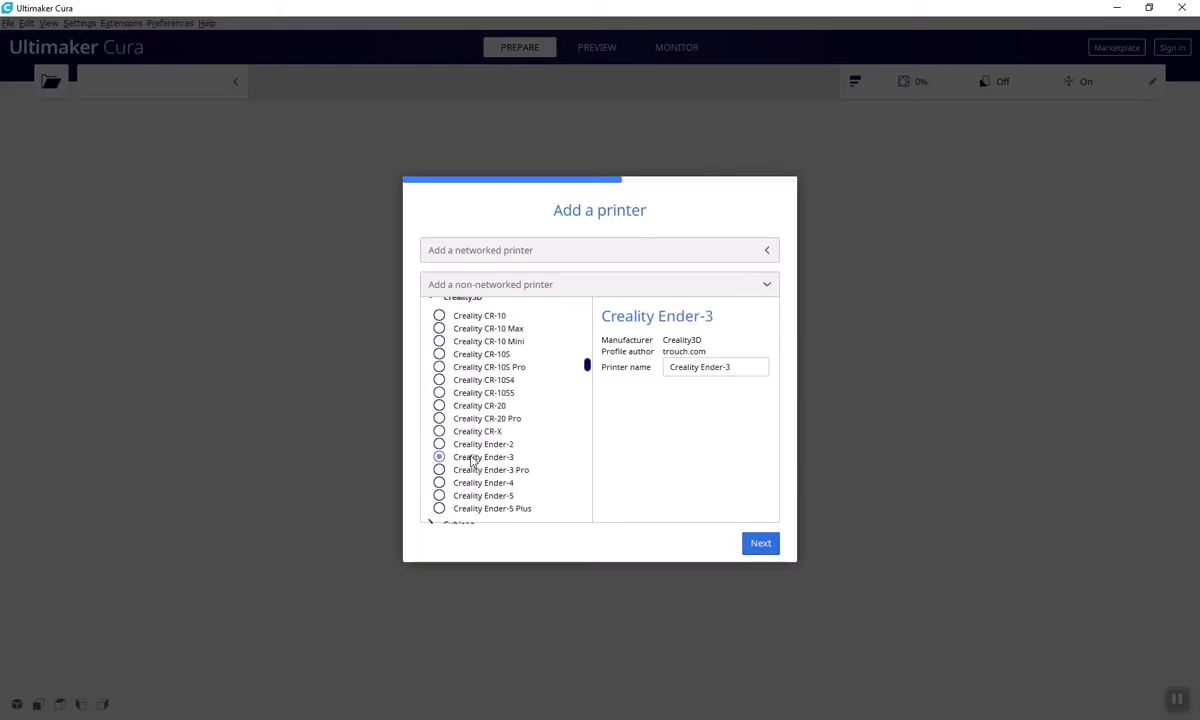
{"action": "left_click", "coordinate": [762, 544]}
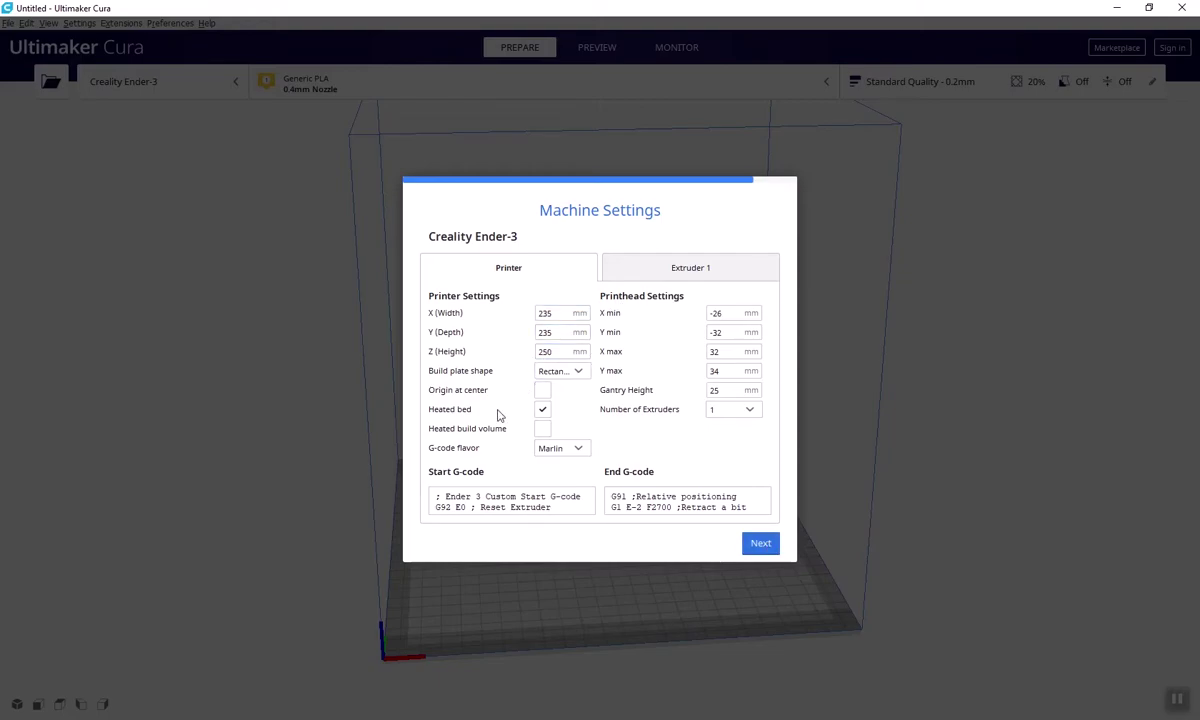
Review the Ender-3 printer settings and Extruder 1's 1.75 mm filament, then finish setup.
{"action": "mouse_move", "coordinate": [469, 420]}
{"action": "mouse_move", "coordinate": [550, 462]}
{"action": "left_click", "coordinate": [701, 281]}
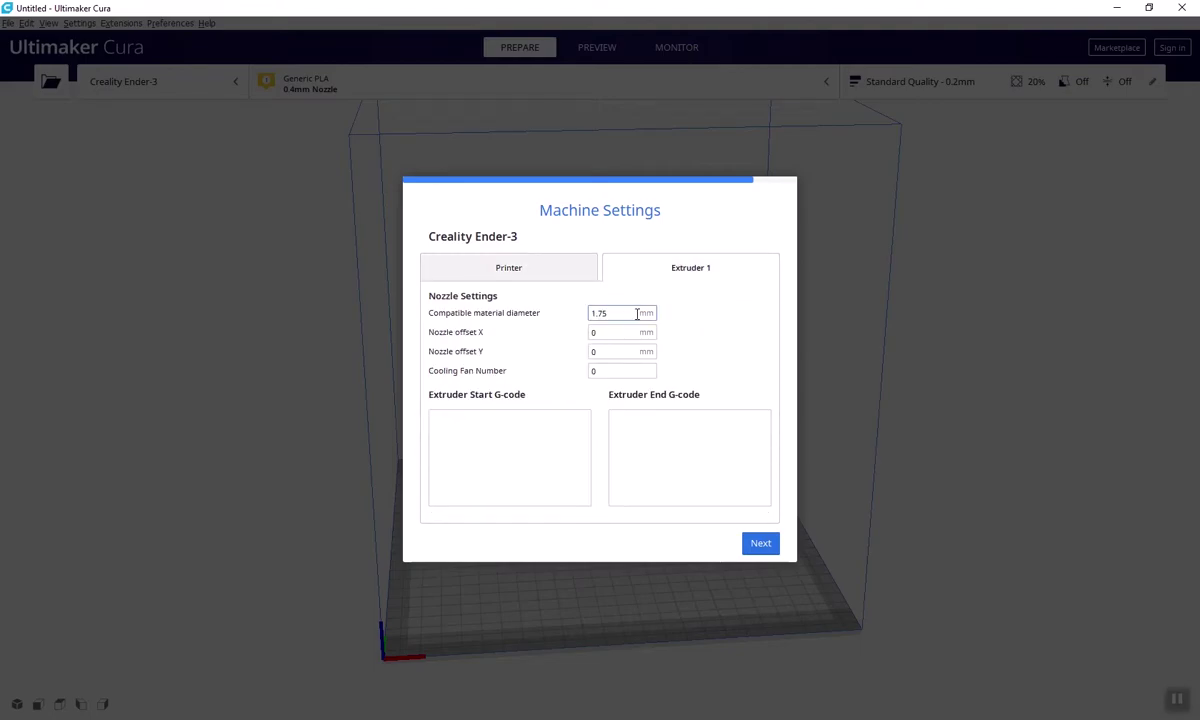
{"action": "mouse_move", "coordinate": [528, 322]}
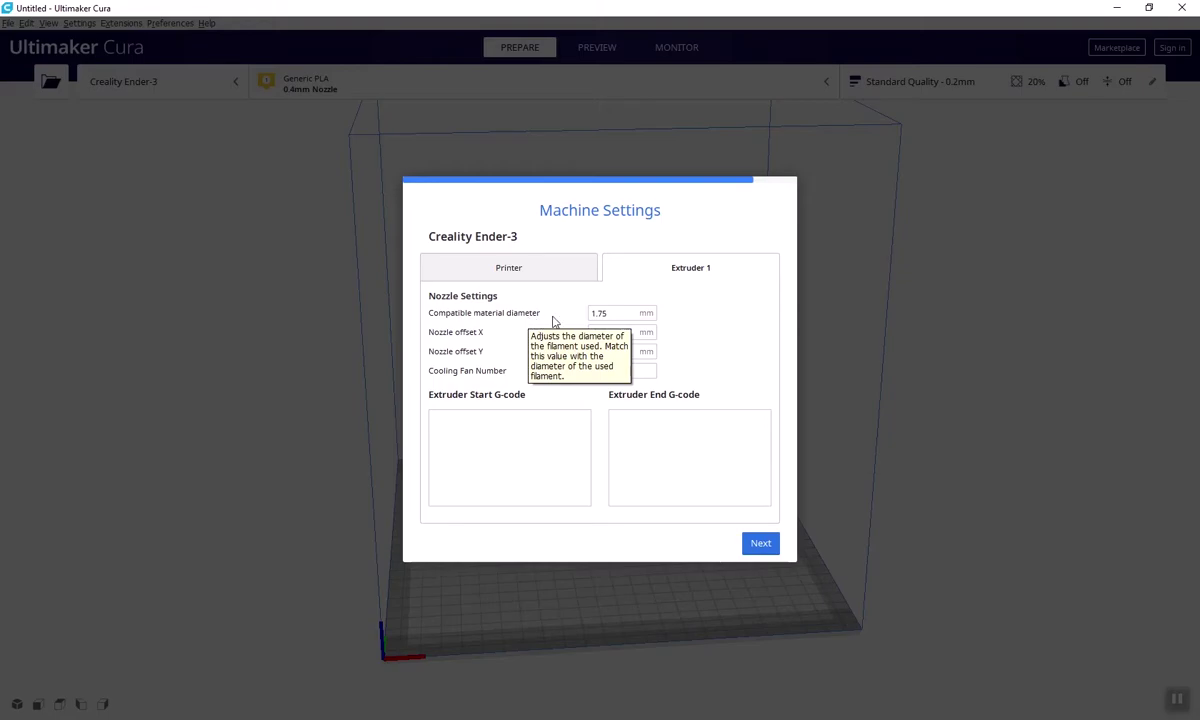
{"action": "left_click", "coordinate": [761, 544]}
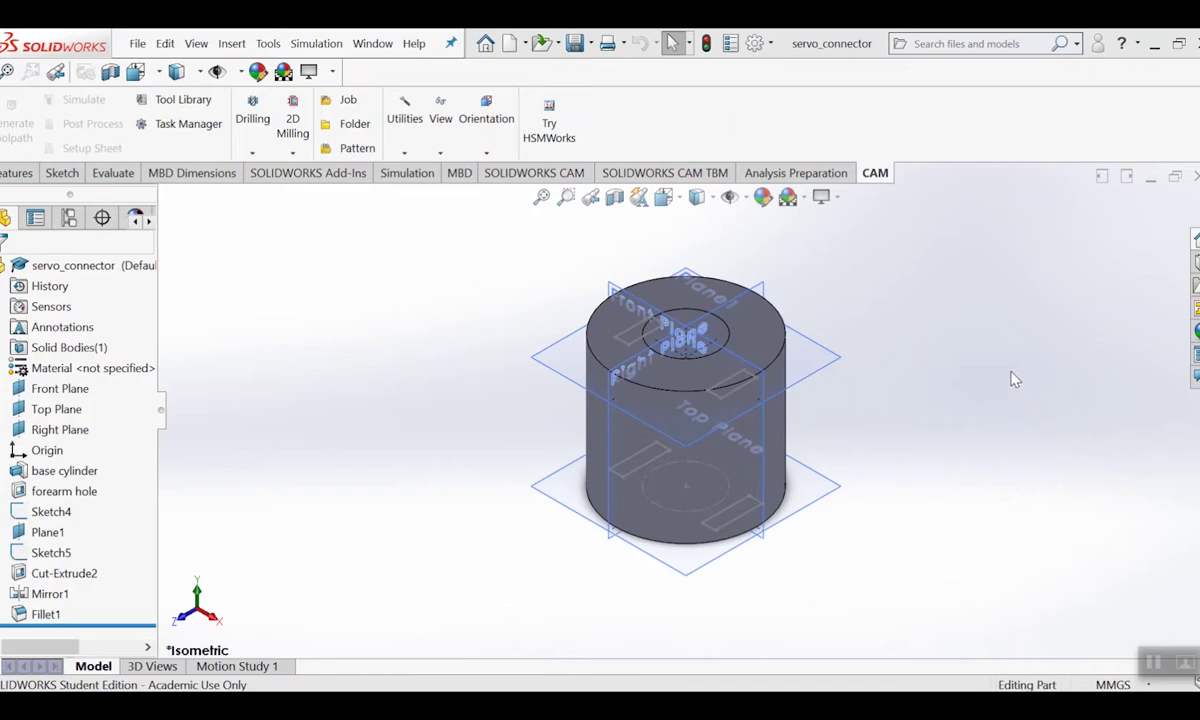
Save the servo_connector part with Save As using the STL (*.stl) file type.
{"action": "left_click", "coordinate": [591, 45]}
{"action": "left_click", "coordinate": [612, 90]}
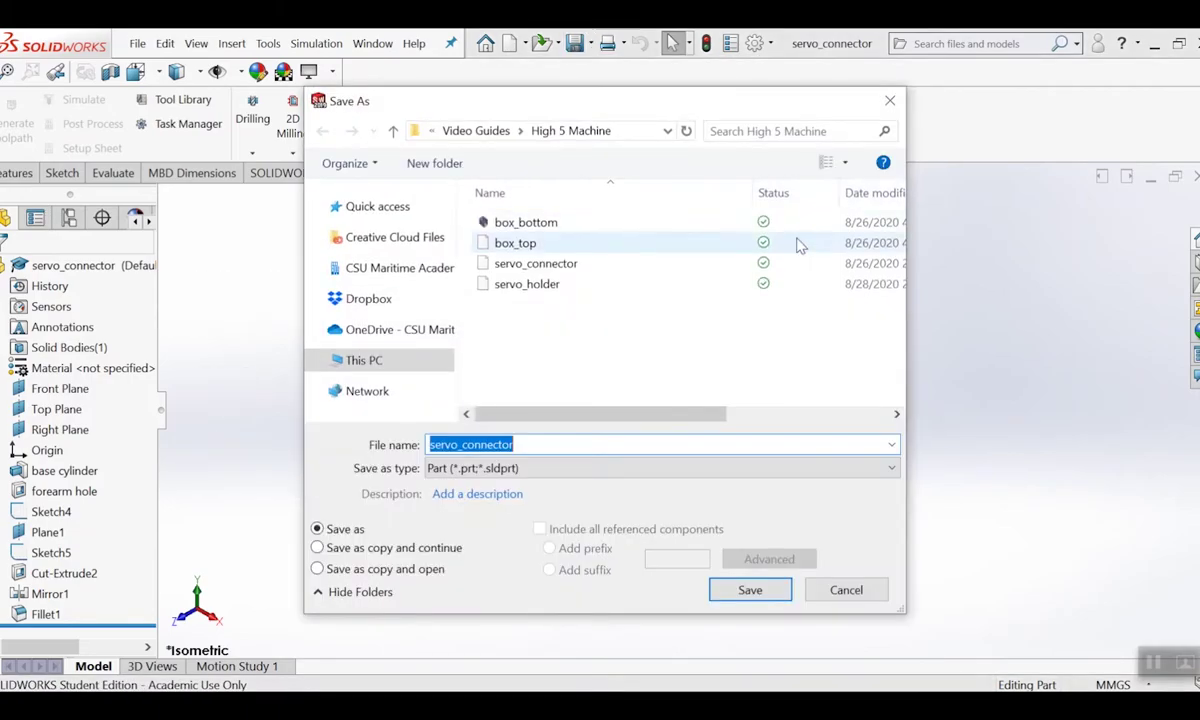
{"action": "left_click", "coordinate": [579, 474]}
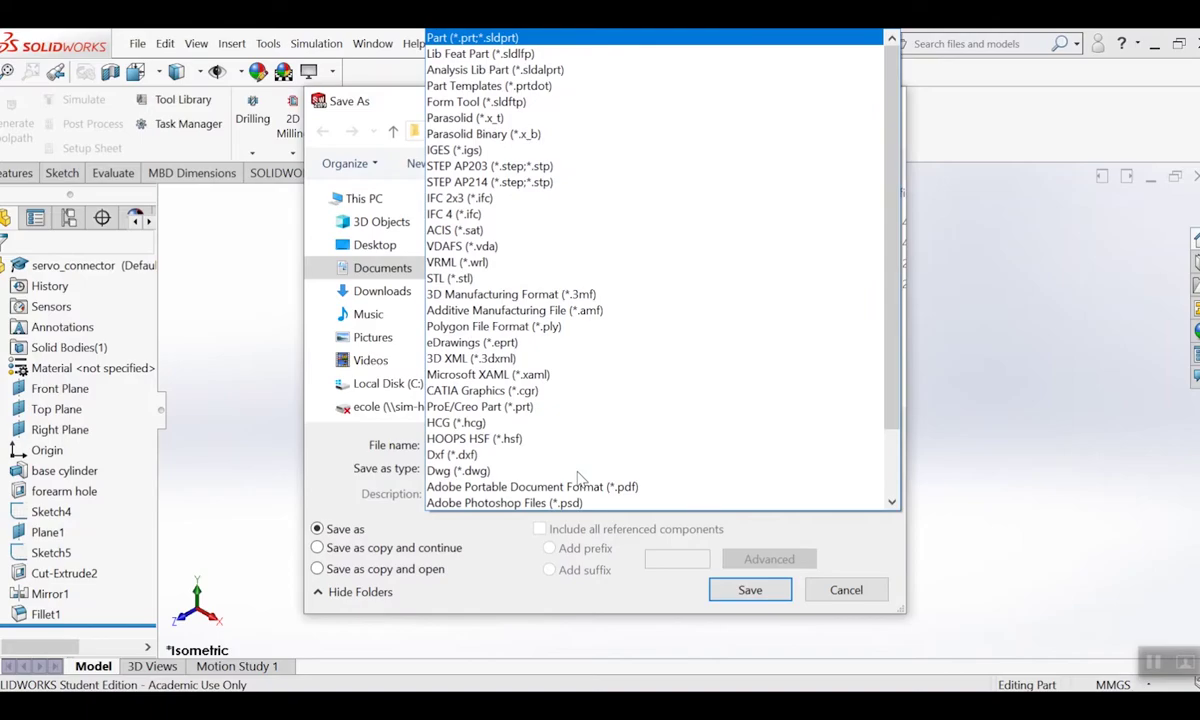
{"action": "left_click", "coordinate": [519, 279]}
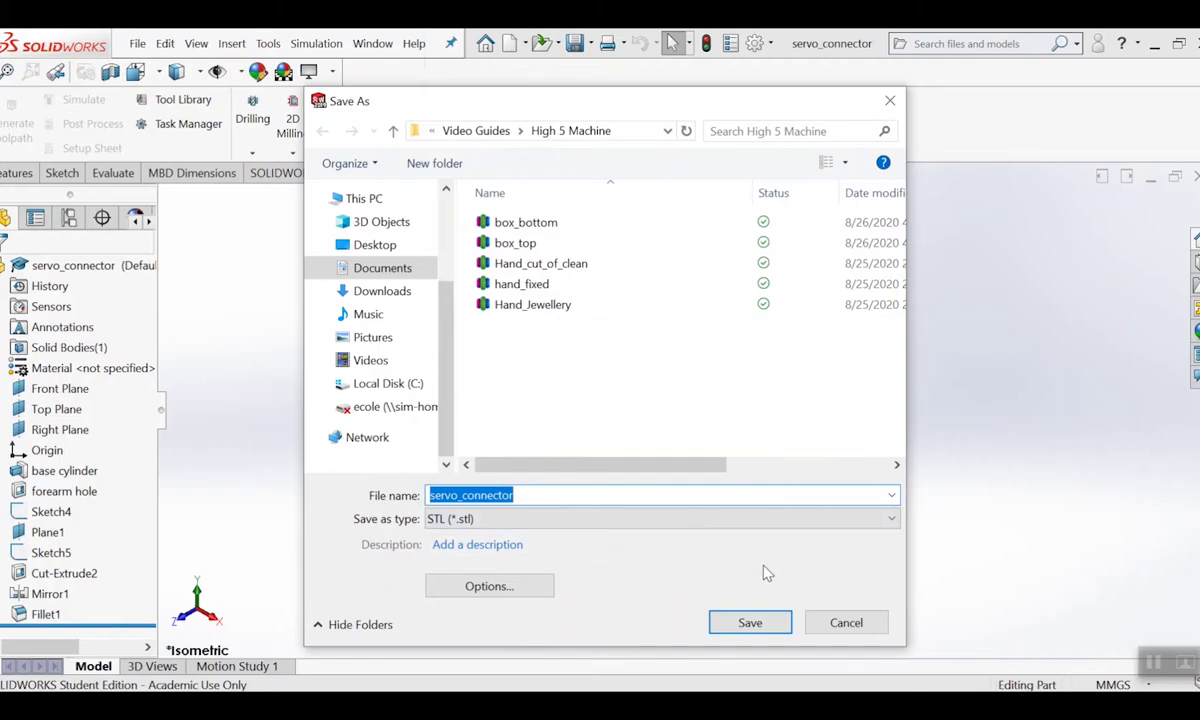
{"action": "left_click", "coordinate": [758, 621]}
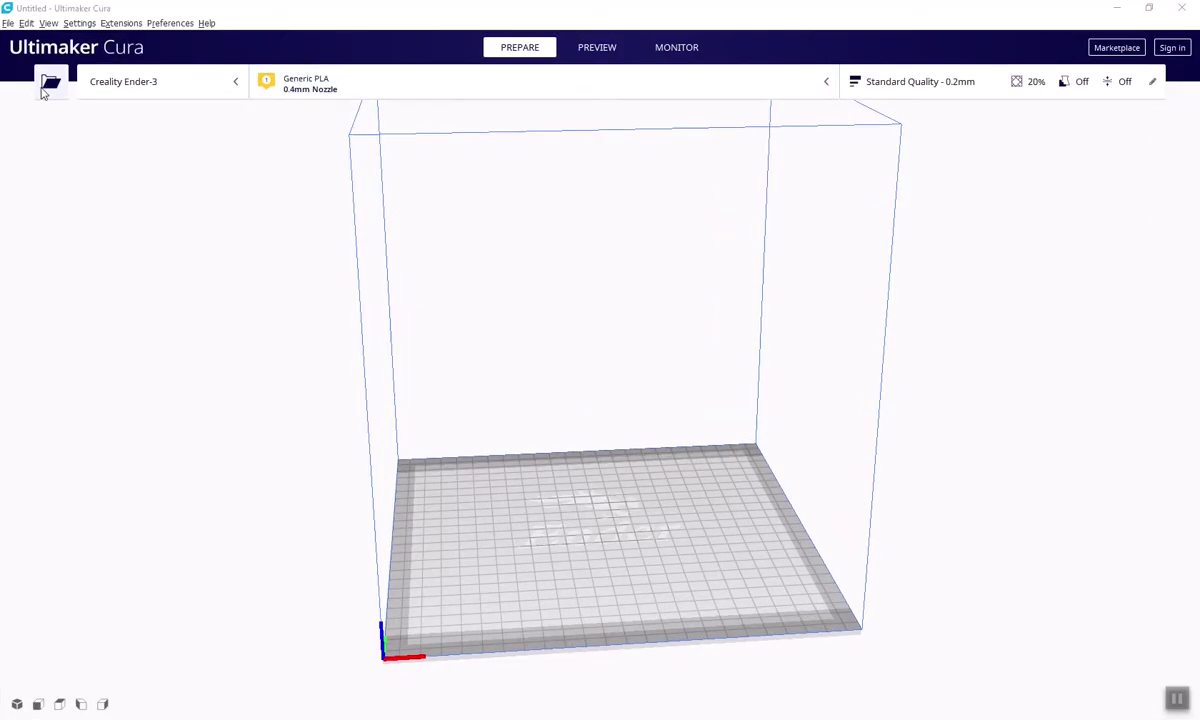
Open low_poly_bear from USB Drive (D:) through File > Open File(s).
{"action": "left_click", "coordinate": [46, 88]}
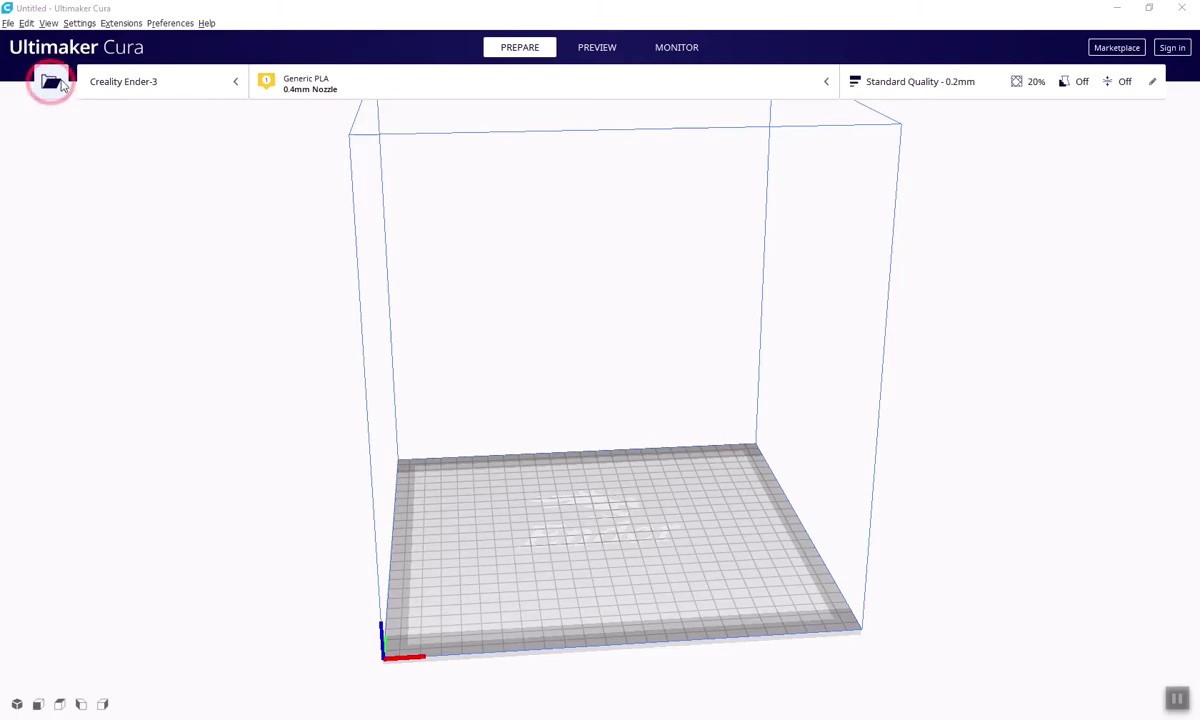
{"action": "left_click", "coordinate": [7, 23]}
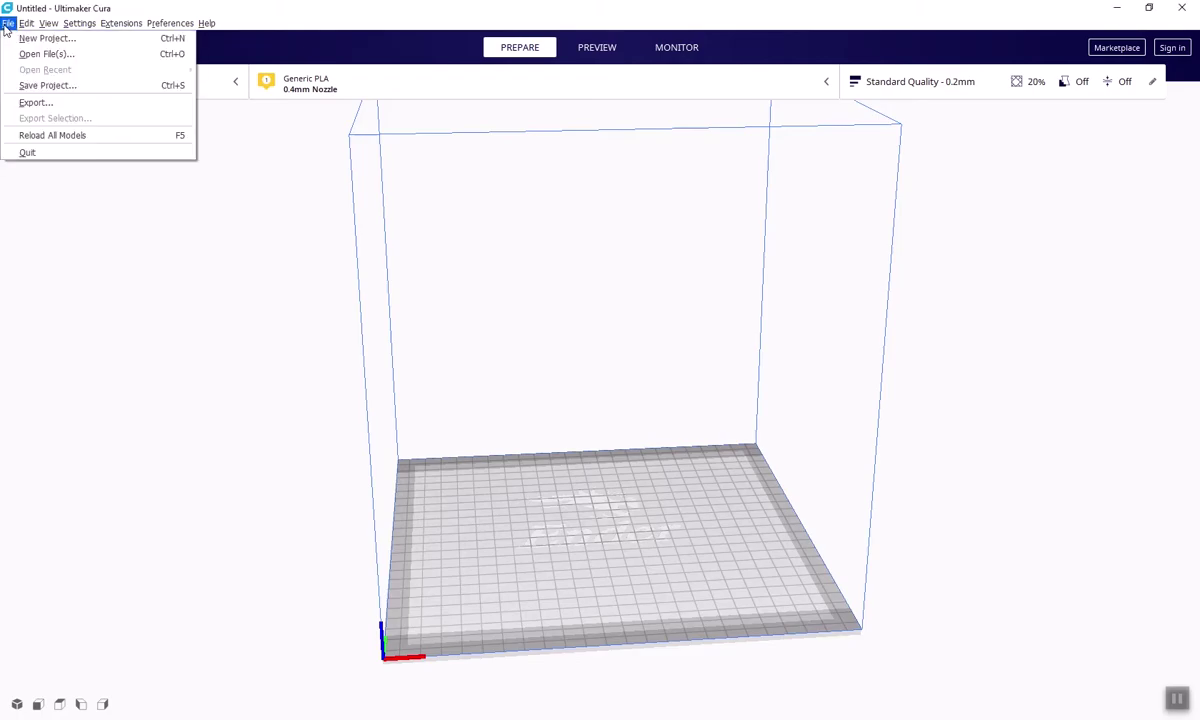
{"action": "left_click", "coordinate": [22, 53]}
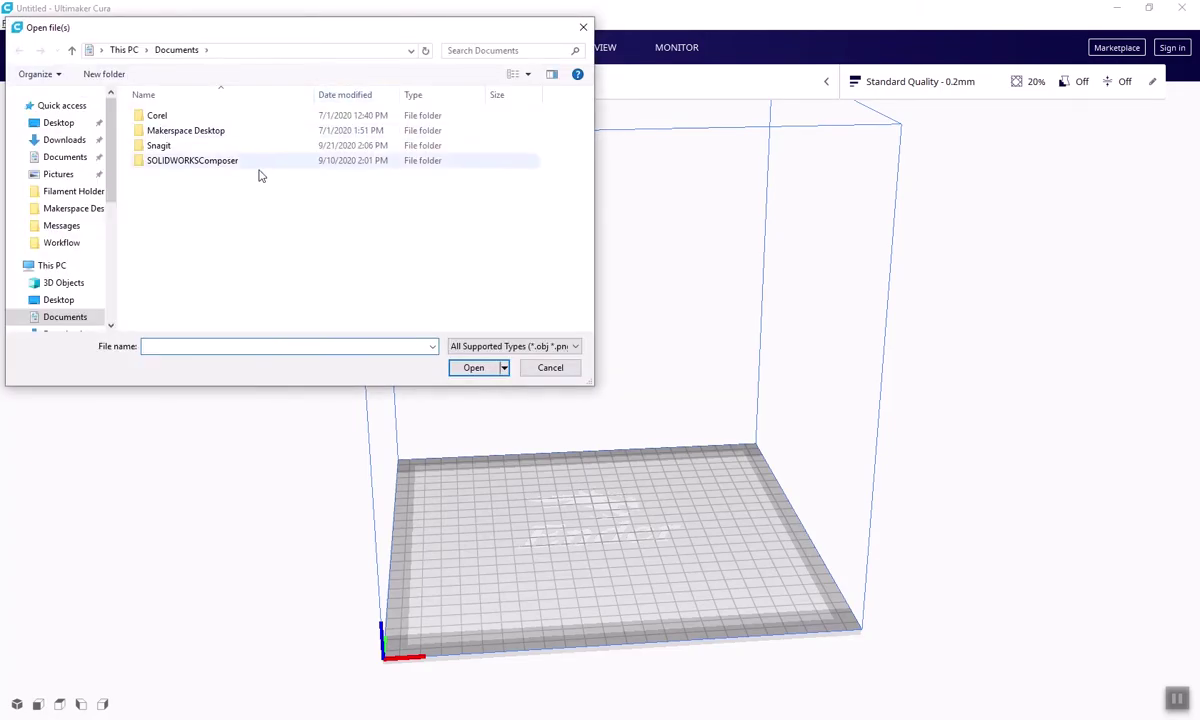
{"action": "scroll", "coordinate": [72, 258], "scroll_direction": "down", "scroll_amount": 3}
{"action": "scroll", "coordinate": [72, 258], "scroll_direction": "down", "scroll_amount": 1}
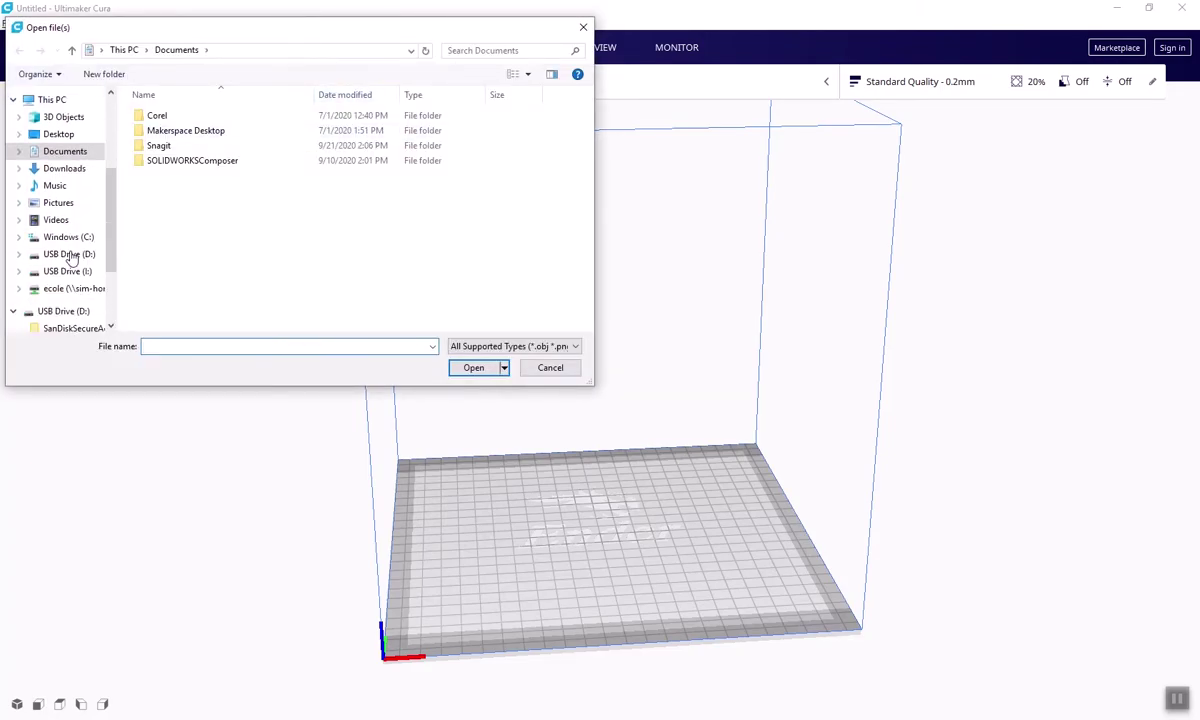
{"action": "left_click", "coordinate": [70, 256]}
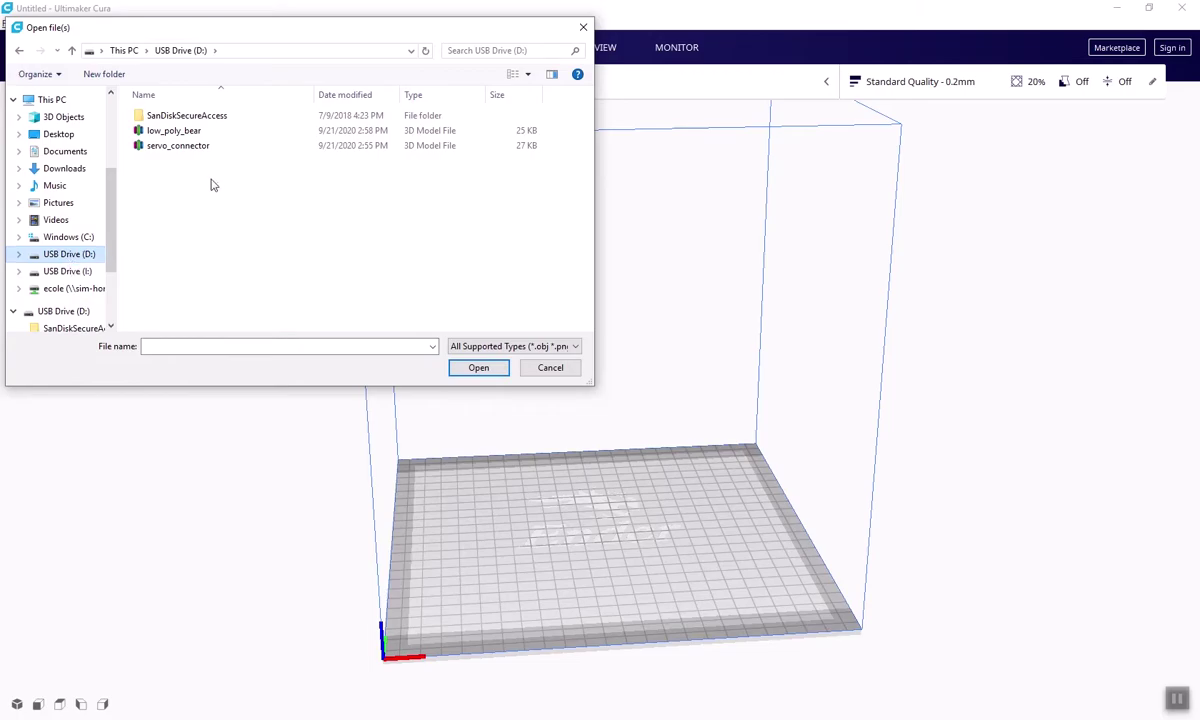
{"action": "left_click", "coordinate": [180, 134]}
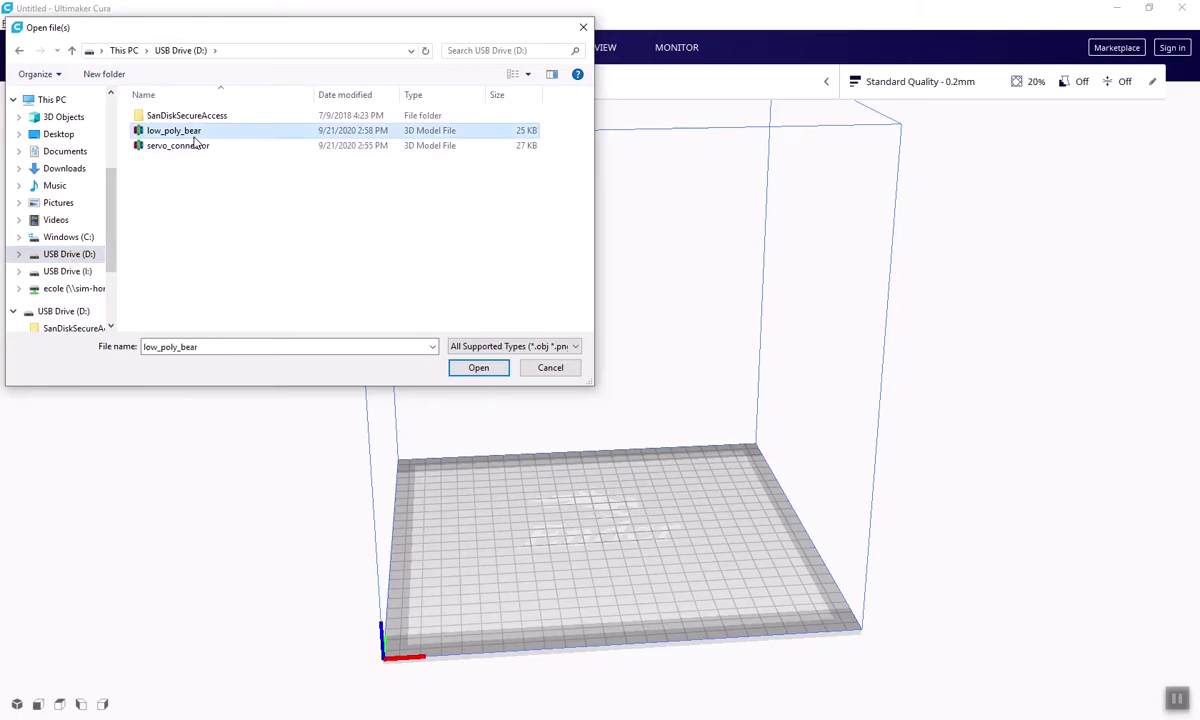
{"action": "left_click", "coordinate": [492, 369]}
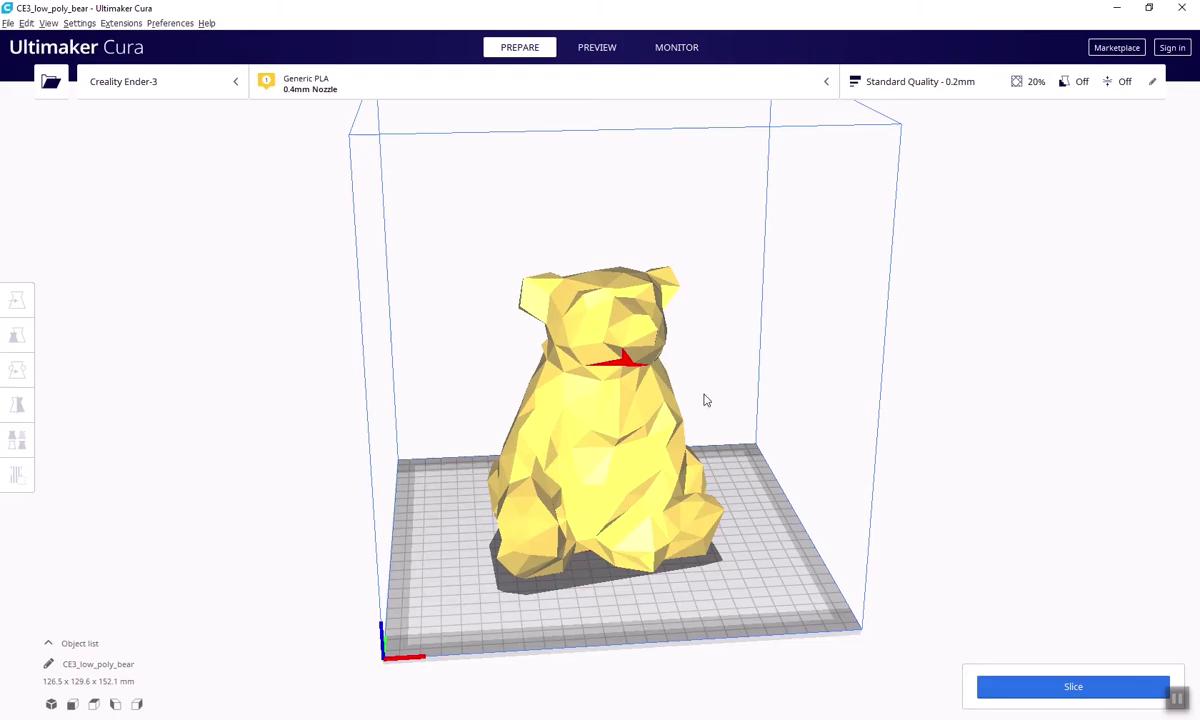
{"action": "scroll", "coordinate": [704, 400], "scroll_direction": "up", "scroll_amount": 5}
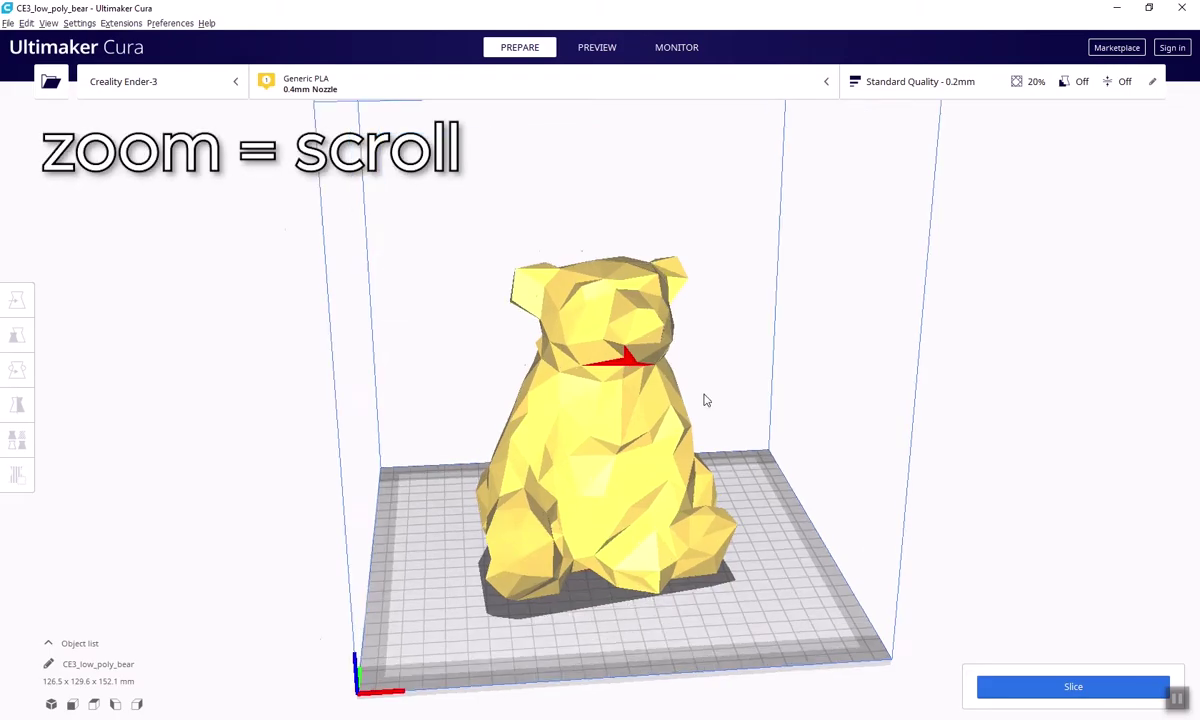
{"action": "scroll", "coordinate": [704, 400], "scroll_direction": "up", "scroll_amount": 4}
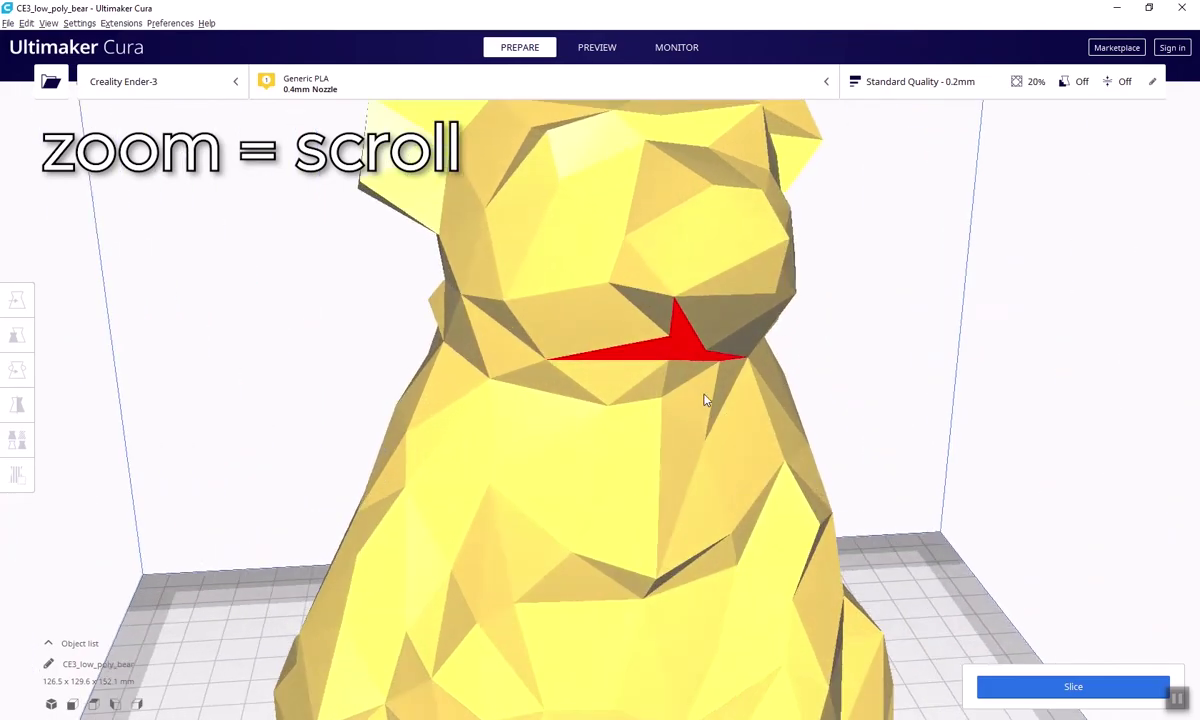
{"action": "scroll", "coordinate": [704, 400], "scroll_direction": "down", "scroll_amount": 8}
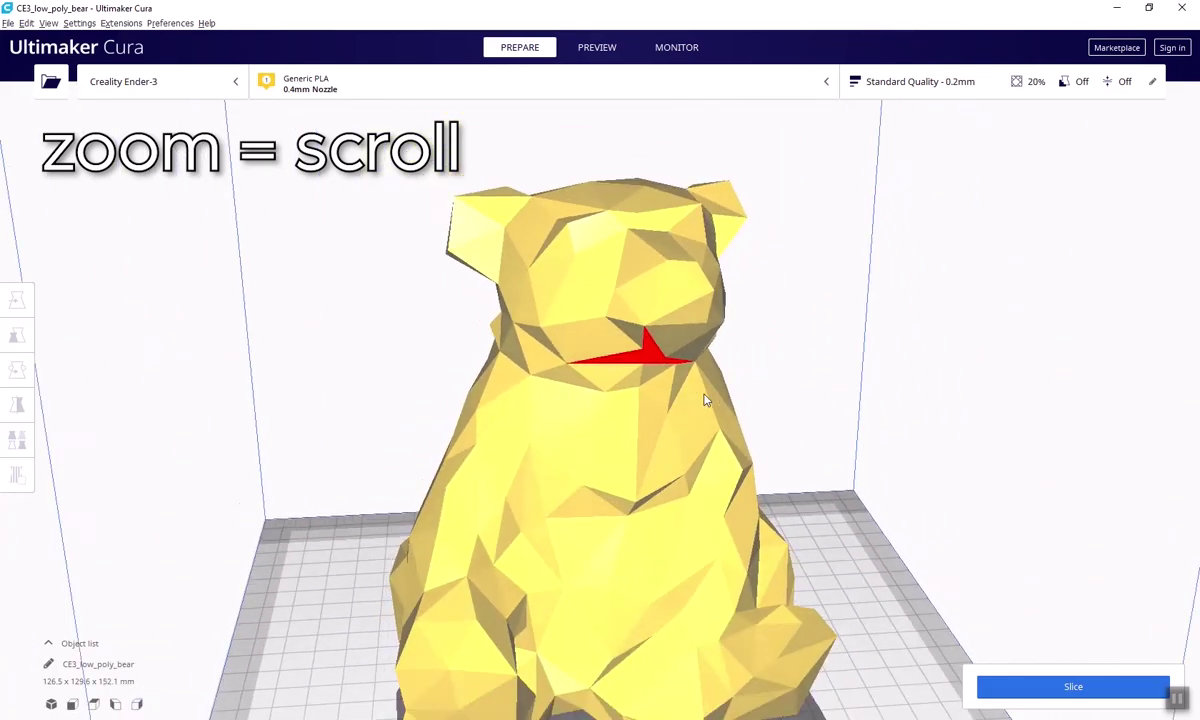
{"action": "scroll", "coordinate": [704, 400], "scroll_direction": "down", "scroll_amount": 4}
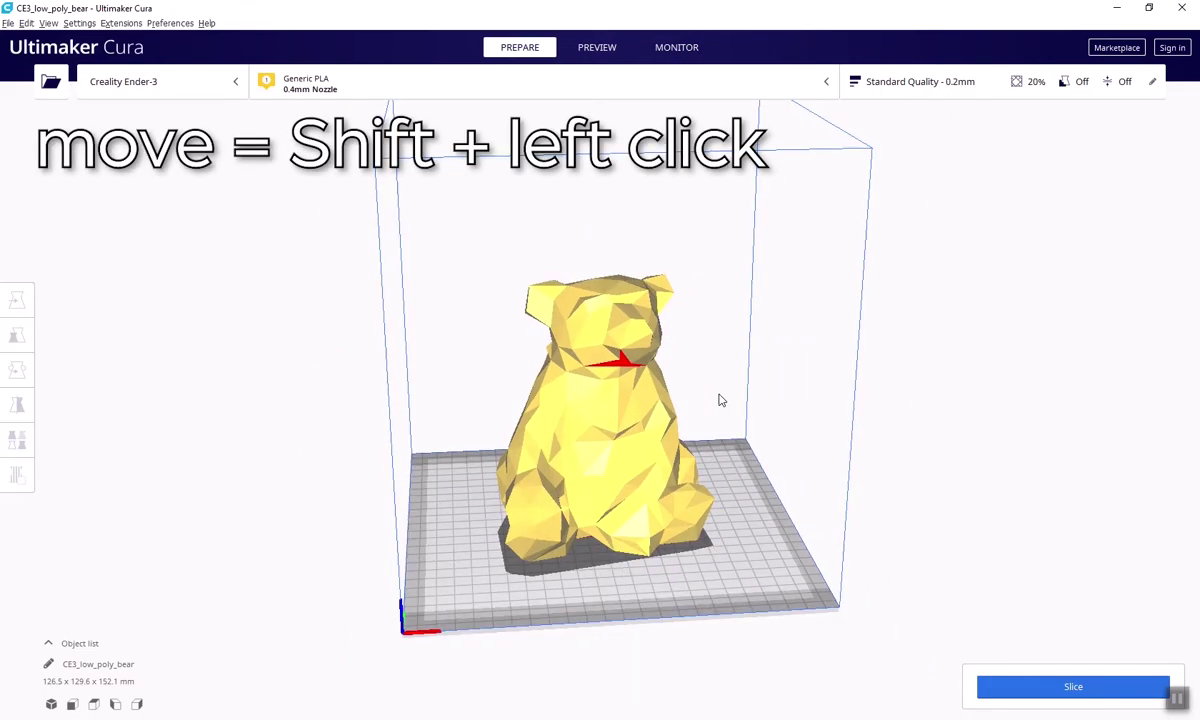
{"action": "left_click_drag", "start_coordinate": [716, 403], "coordinate": [760, 418], "text": "shift"}
{"action": "mouse_move", "coordinate": [758, 418]}
{"action": "right_mouse_down"}
{"action": "mouse_move", "coordinate": [718, 442]}
{"action": "mouse_move", "coordinate": [497, 407]}
{"action": "mouse_move", "coordinate": [418, 348]}
{"action": "mouse_move", "coordinate": [324, 324]}
{"action": "mouse_move", "coordinate": [409, 362]}
{"action": "mouse_move", "coordinate": [509, 431]}
{"action": "mouse_move", "coordinate": [675, 461]}
{"action": "mouse_move", "coordinate": [737, 416]}
{"action": "right_mouse_up"}
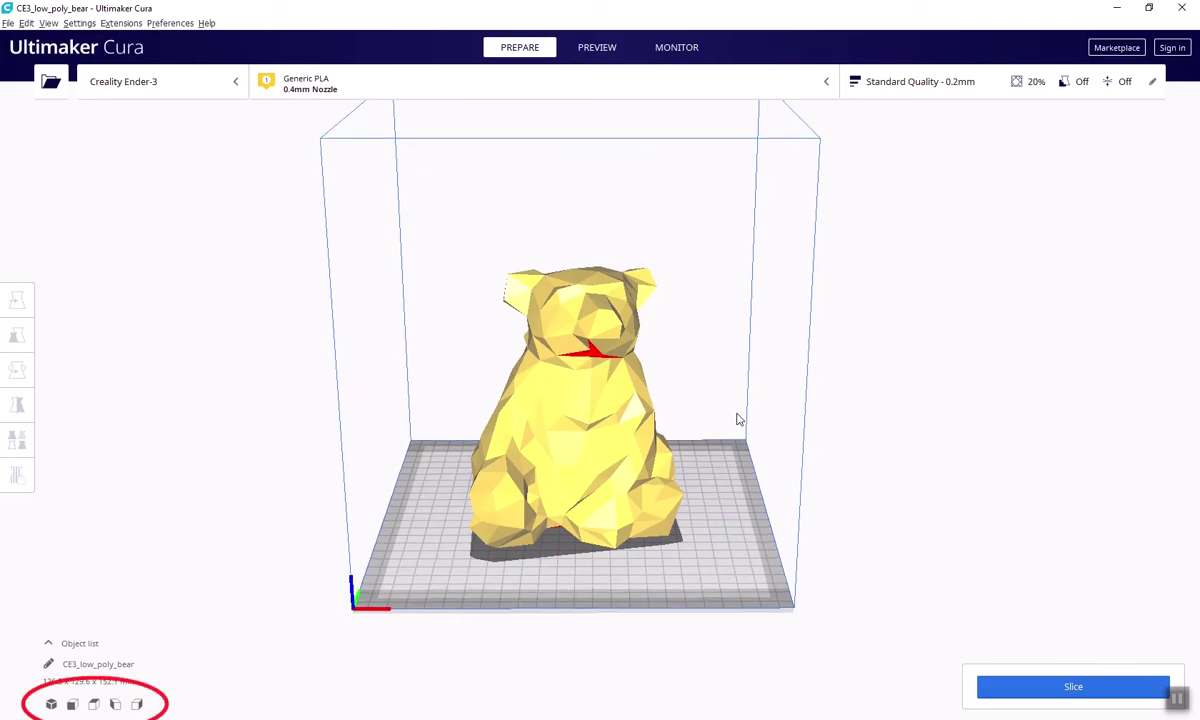
{"action": "left_click", "coordinate": [51, 704]}
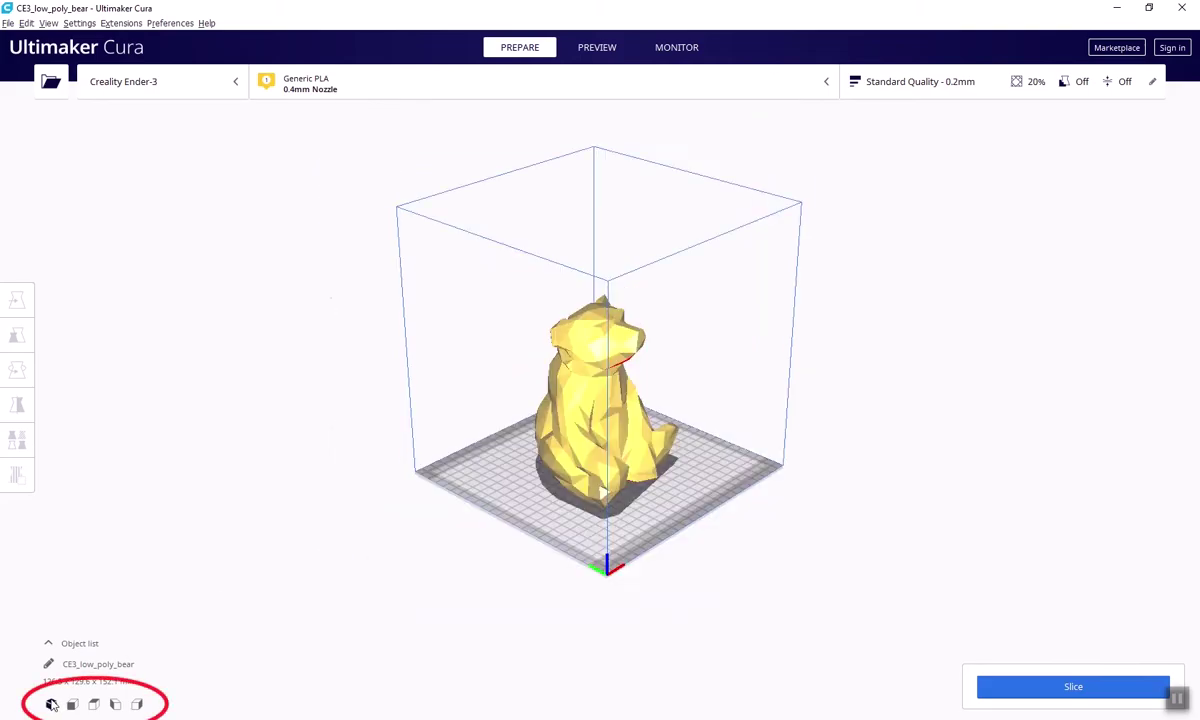
{"action": "left_click", "coordinate": [73, 705]}
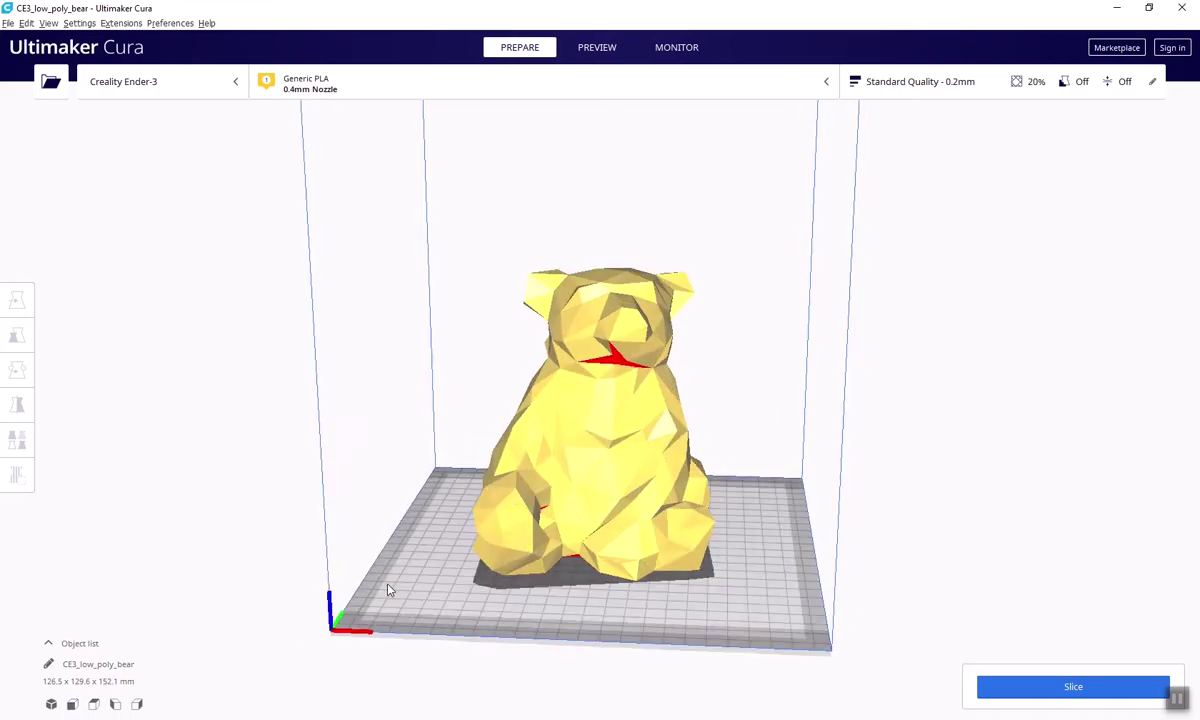
{"action": "right_click_drag", "start_coordinate": [390, 590], "coordinate": [350, 600]}
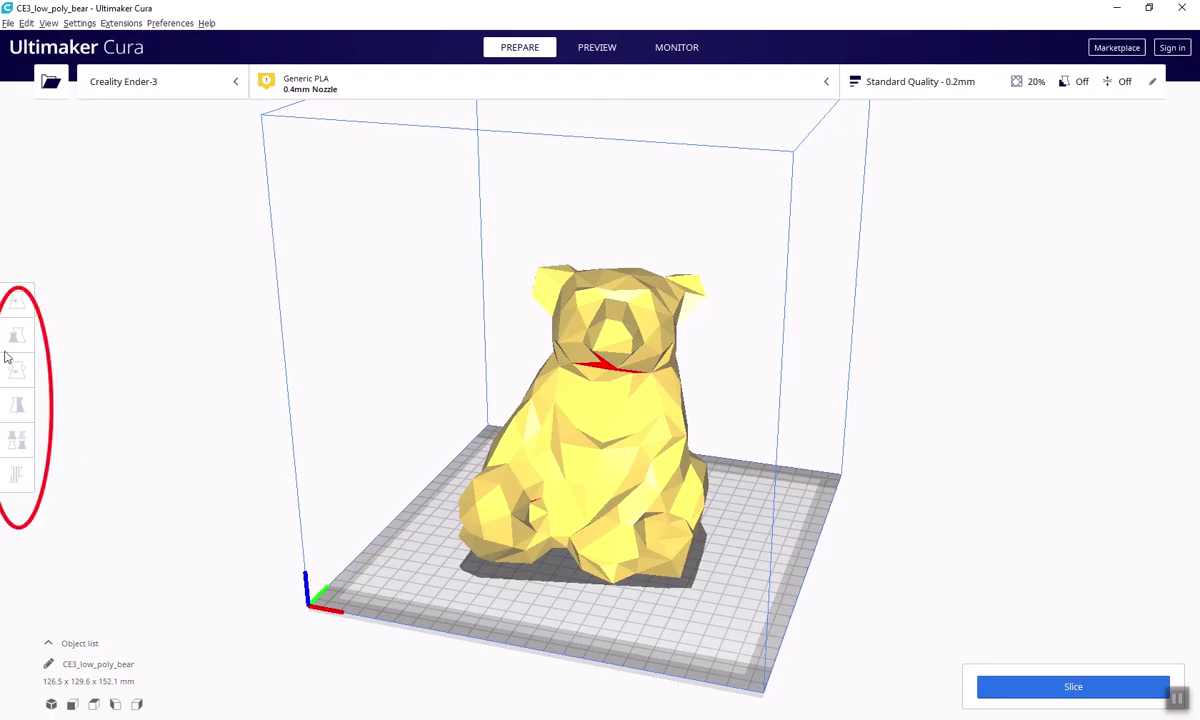
Select the bear, retype its X position, and drag the red X arrow to shift it right.
{"action": "left_click", "coordinate": [538, 412]}
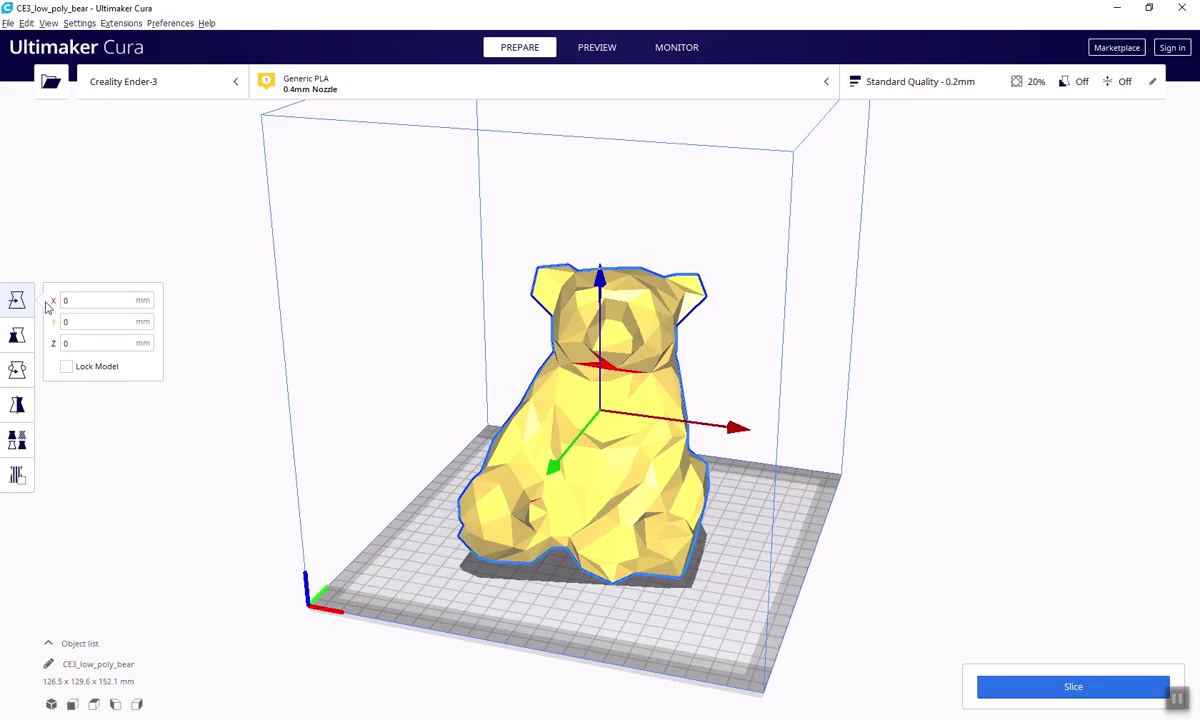
{"action": "left_click_drag", "start_coordinate": [72, 300], "coordinate": [60, 300]}
{"action": "key", "text": "BackSpace"}
{"action": "type", "text": "1"}
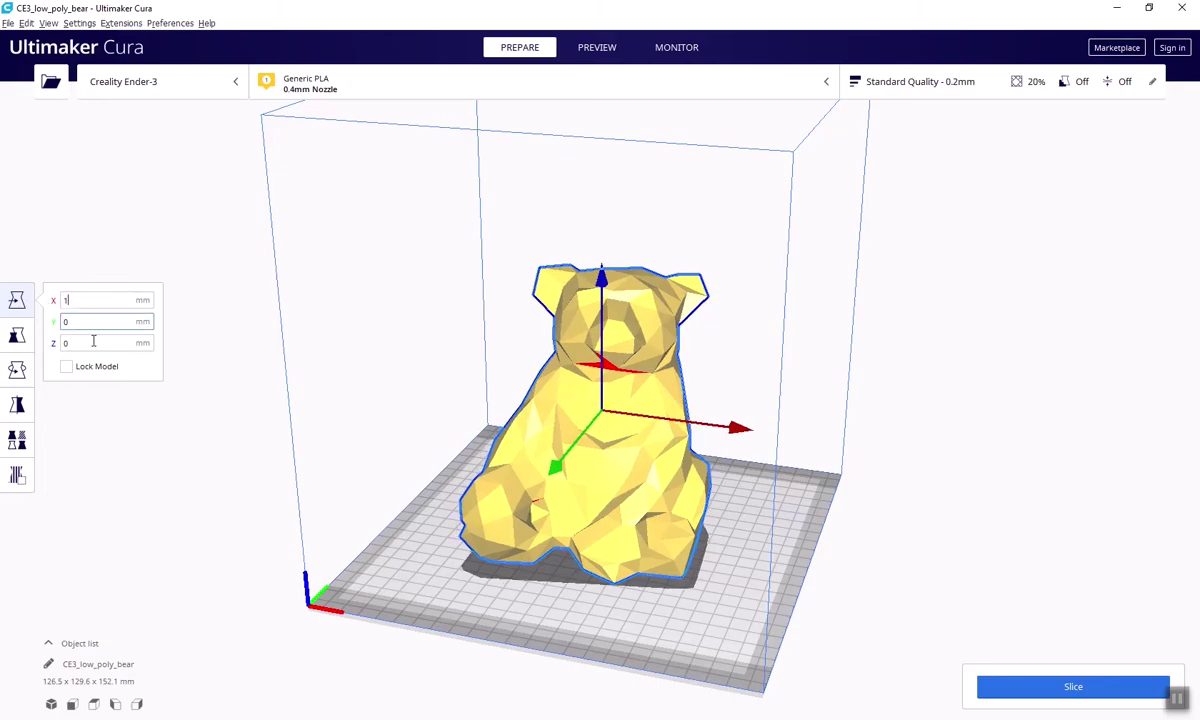
{"action": "key", "text": "BackSpace"}
{"action": "type", "text": "0"}
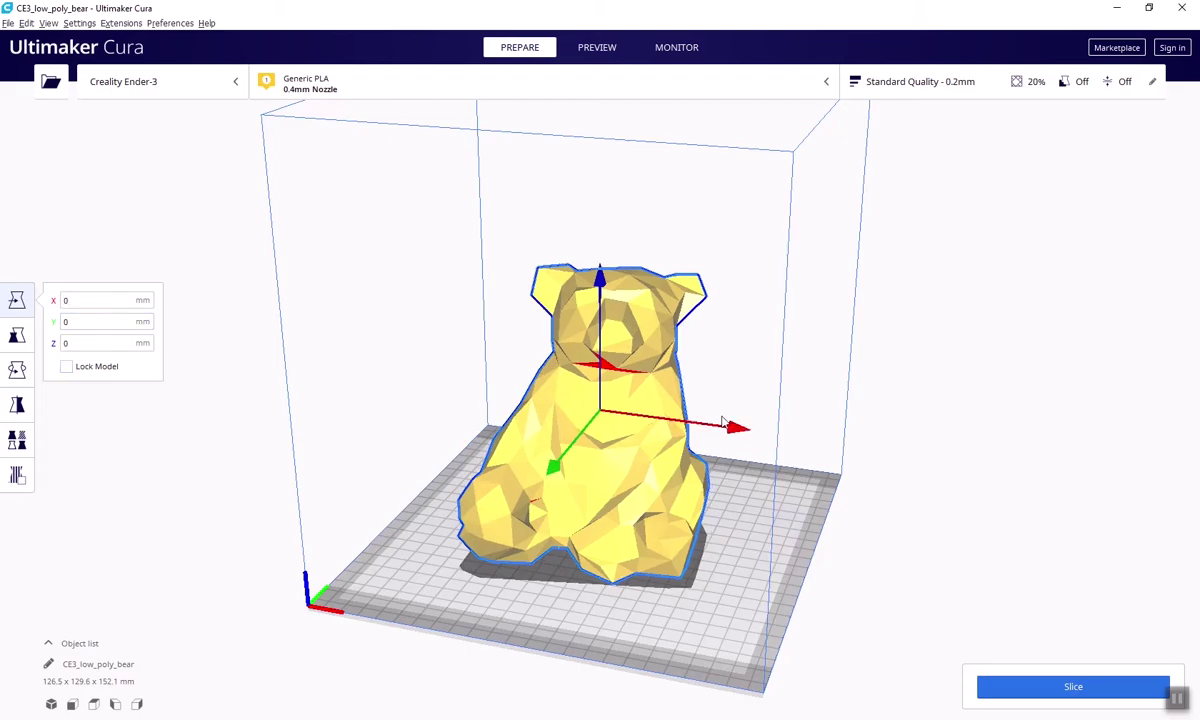
{"action": "left_click_drag", "start_coordinate": [724, 423], "coordinate": [753, 477]}
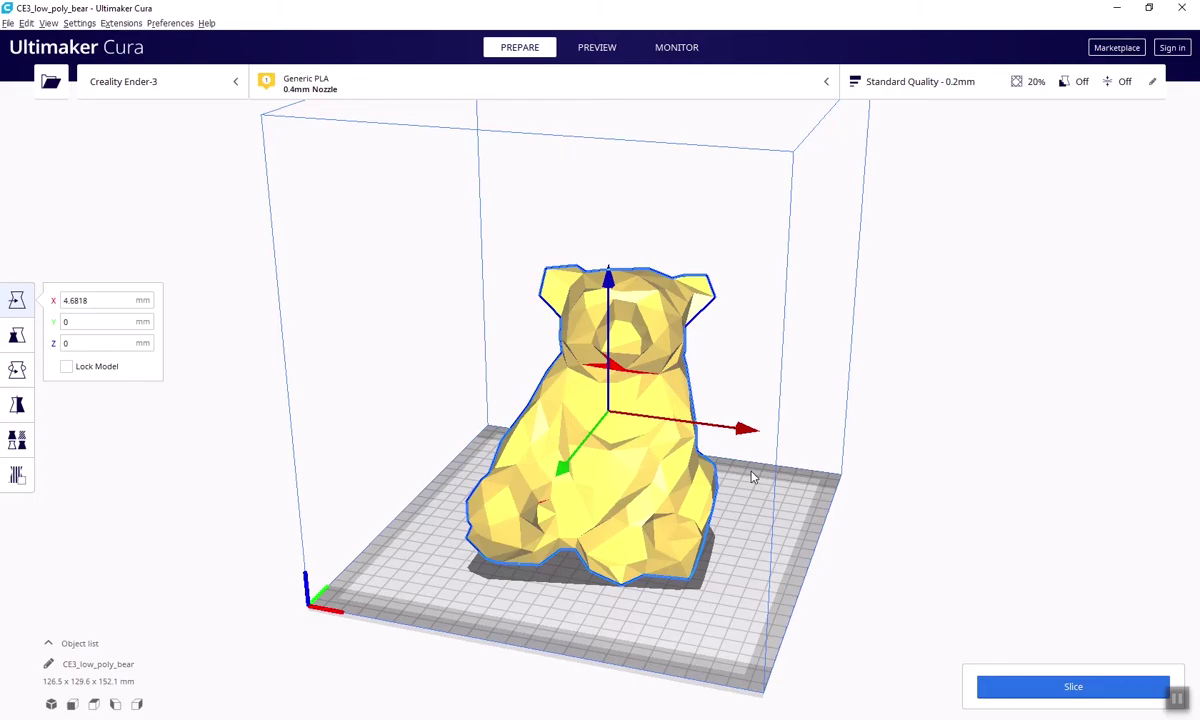
With the Scale tool, drag a handle, turn off Uniform Scaling and set Y to 10%.
{"action": "left_click", "coordinate": [26, 333]}
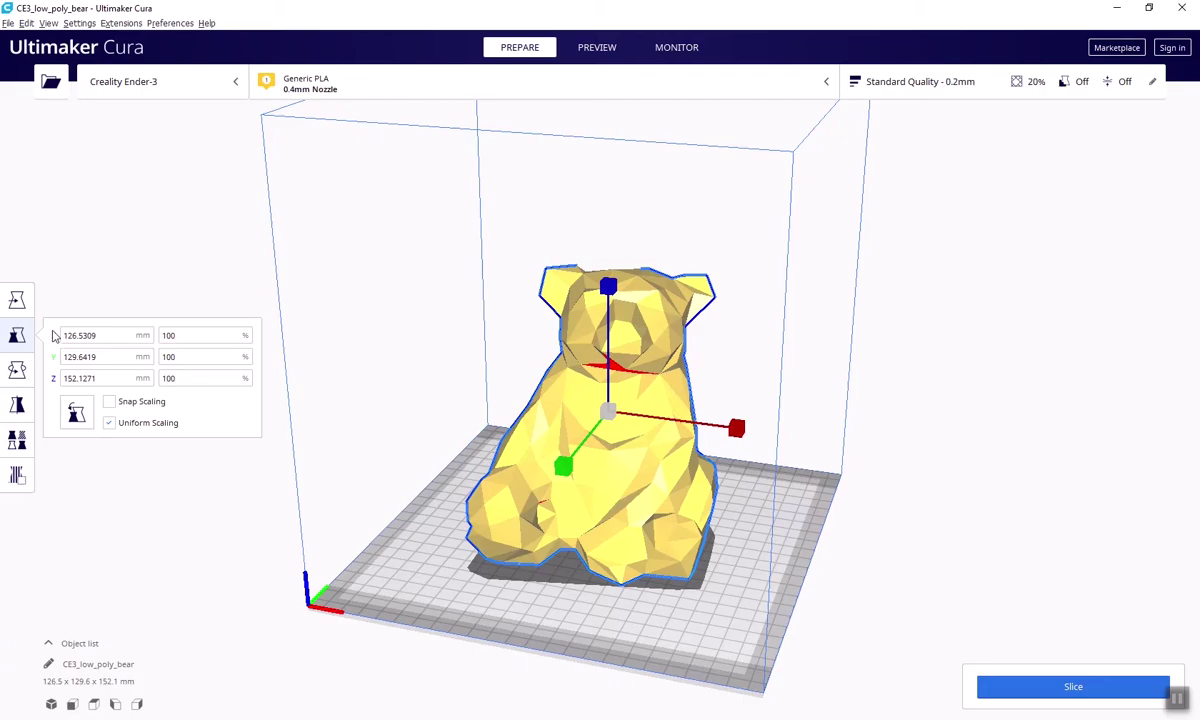
{"action": "mouse_move", "coordinate": [607, 288]}
{"action": "left_mouse_down"}
{"action": "mouse_move", "coordinate": [608, 313]}
{"action": "mouse_move", "coordinate": [606, 300]}
{"action": "left_mouse_up"}
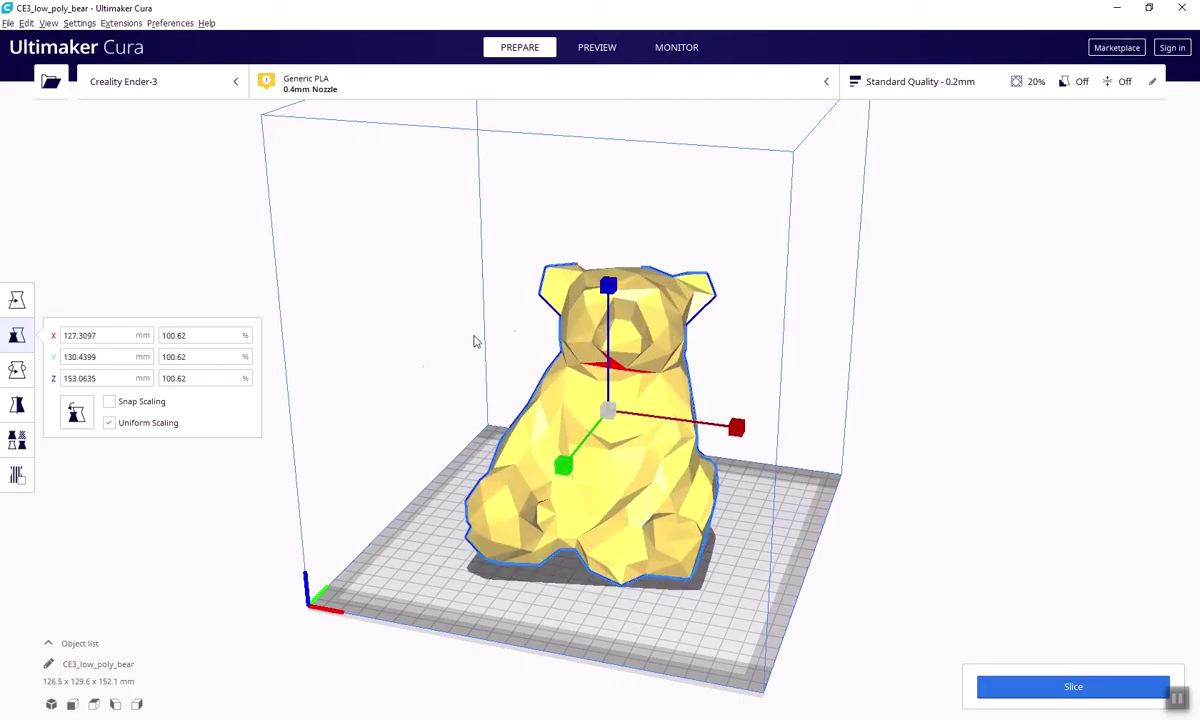
{"action": "left_click", "coordinate": [109, 422]}
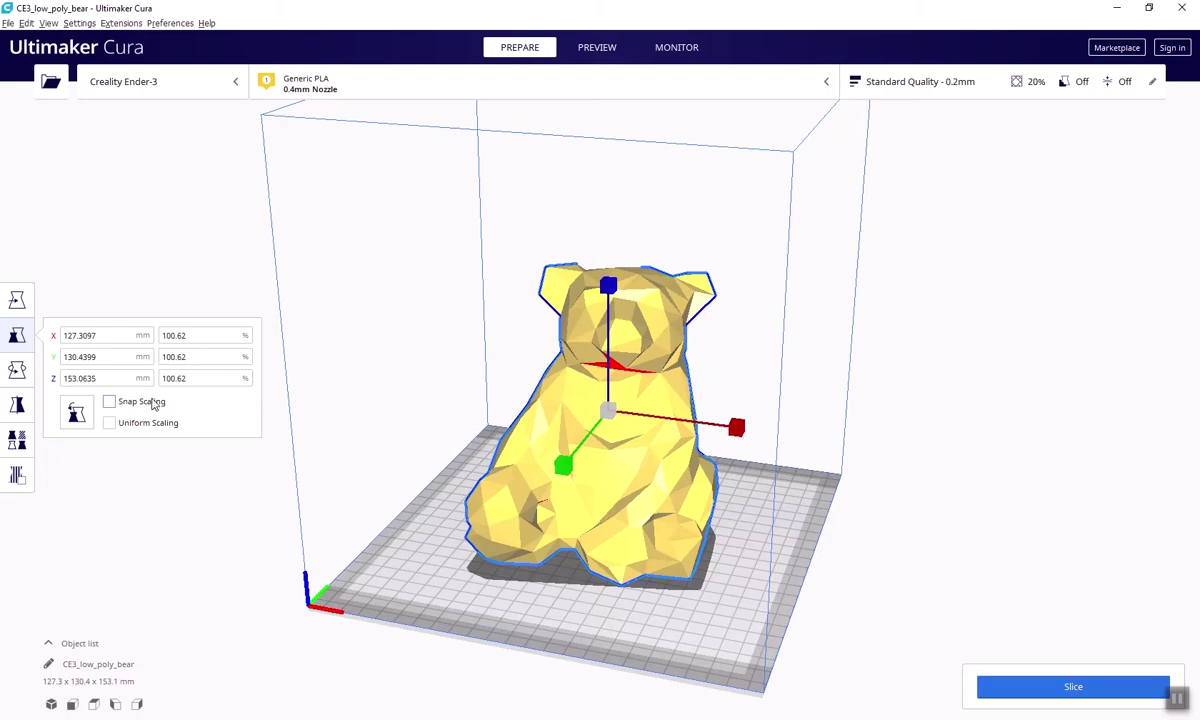
{"action": "double_click", "coordinate": [197, 357]}
{"action": "type", "text": "10"}
{"action": "key", "text": "Return"}
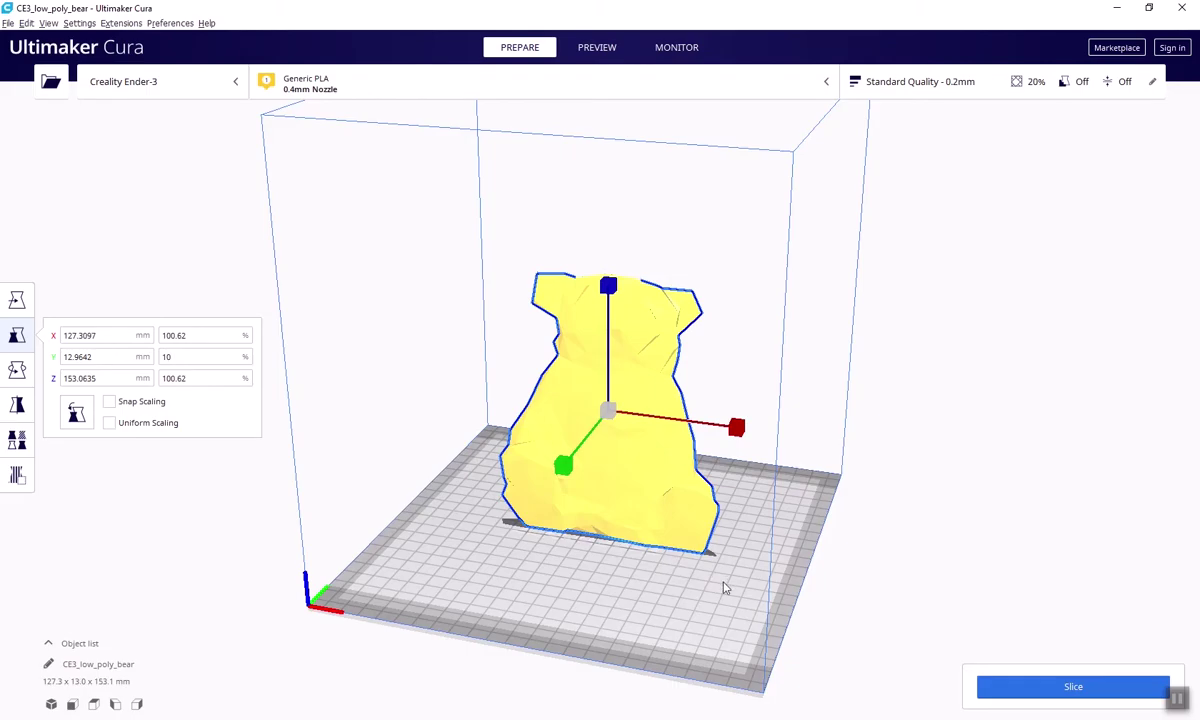
{"action": "right_click_drag", "start_coordinate": [723, 589], "coordinate": [505, 582]}
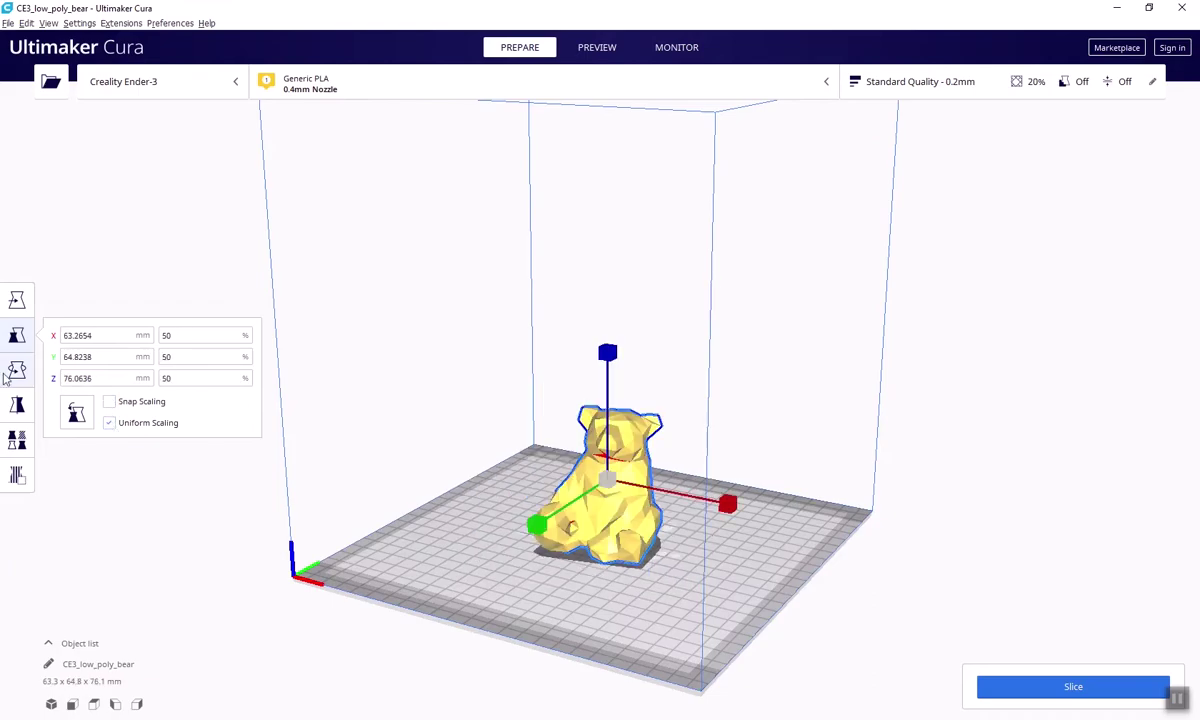
Tilt the bear with the rotate rings, reset its orientation, then try Lay flat.
{"action": "left_click", "coordinate": [17, 372]}
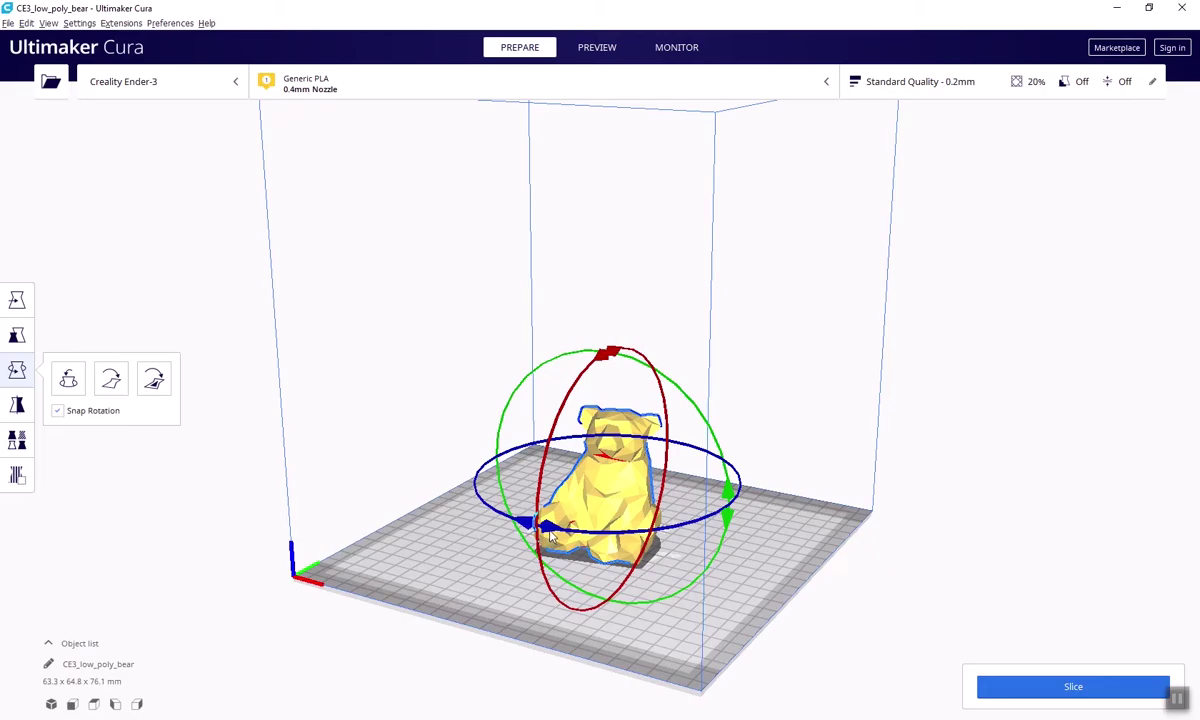
{"action": "left_click_drag", "start_coordinate": [520, 506], "coordinate": [766, 565]}
{"action": "left_click_drag", "start_coordinate": [597, 362], "coordinate": [550, 480]}
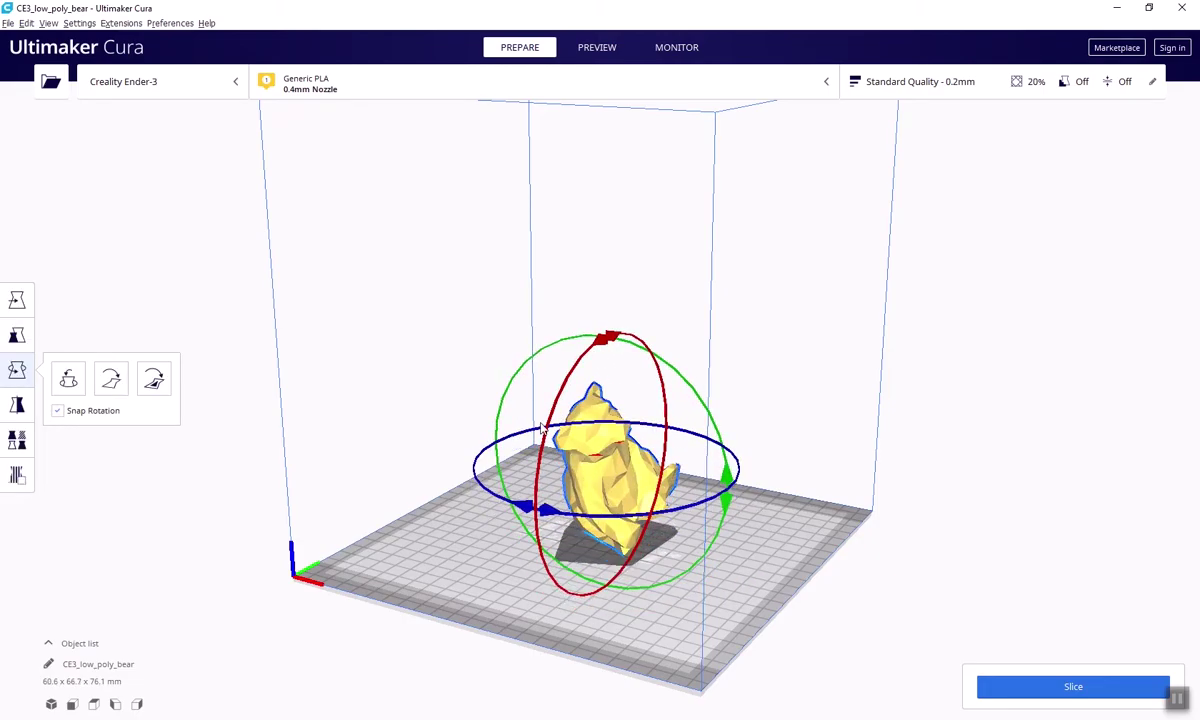
{"action": "left_click", "coordinate": [69, 381]}
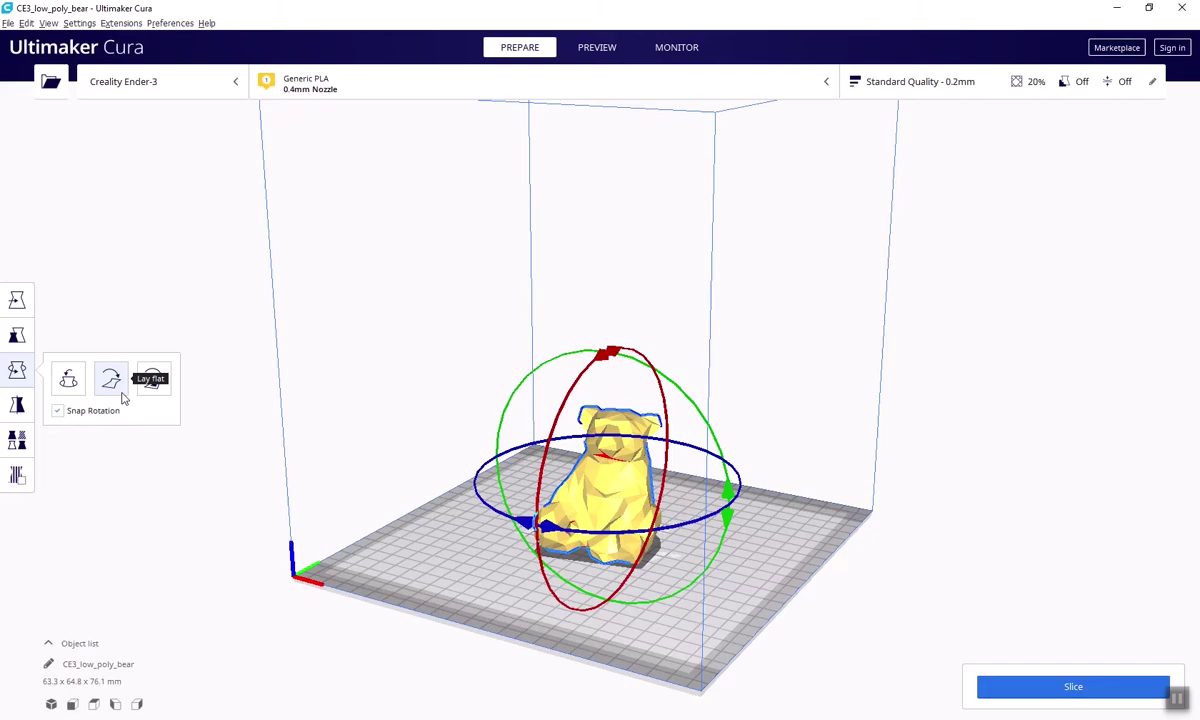
{"action": "left_click", "coordinate": [122, 395]}
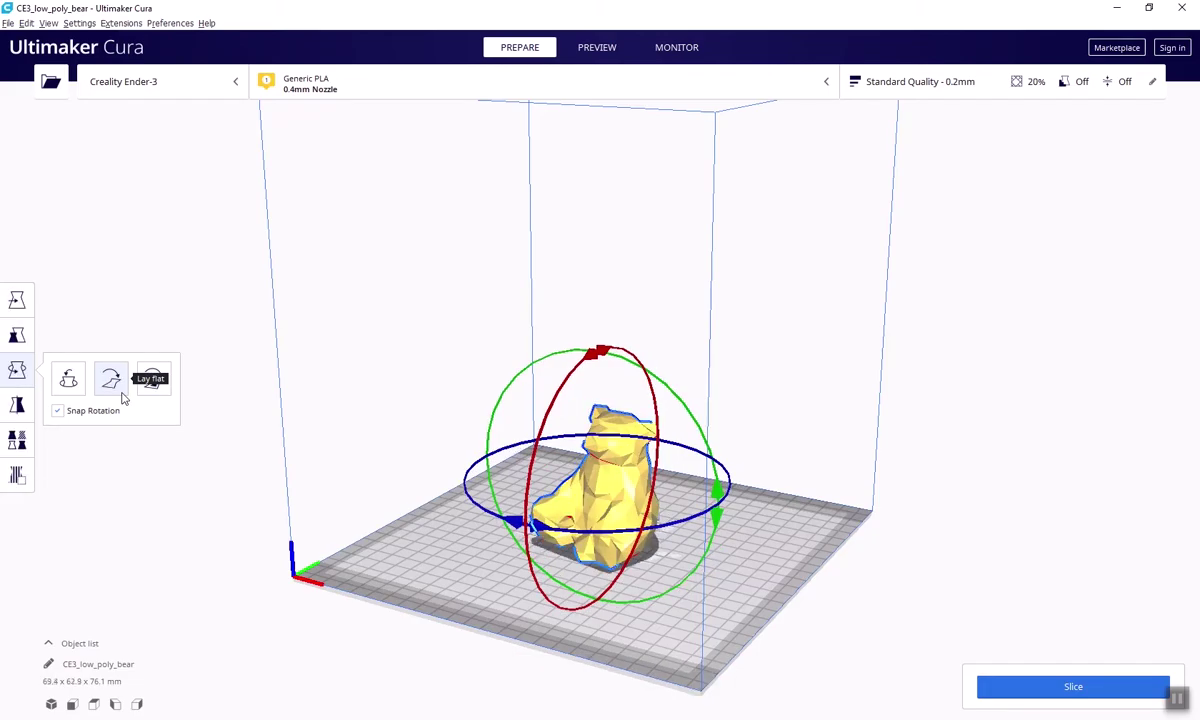
{"action": "right_click_drag", "start_coordinate": [420, 550], "coordinate": [519, 483]}
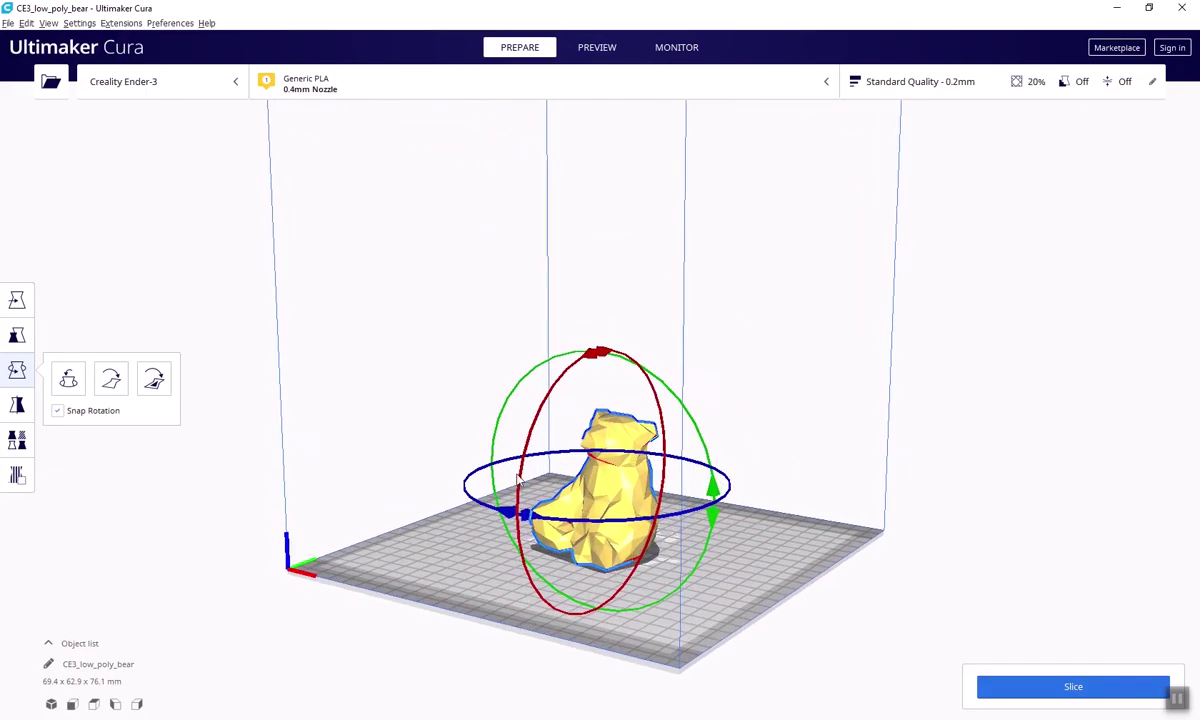
Use Select face to rest the bear on chosen faces until it stands upright.
{"action": "left_click", "coordinate": [156, 380]}
{"action": "scroll", "coordinate": [598, 485], "scroll_direction": "up", "scroll_amount": 3}
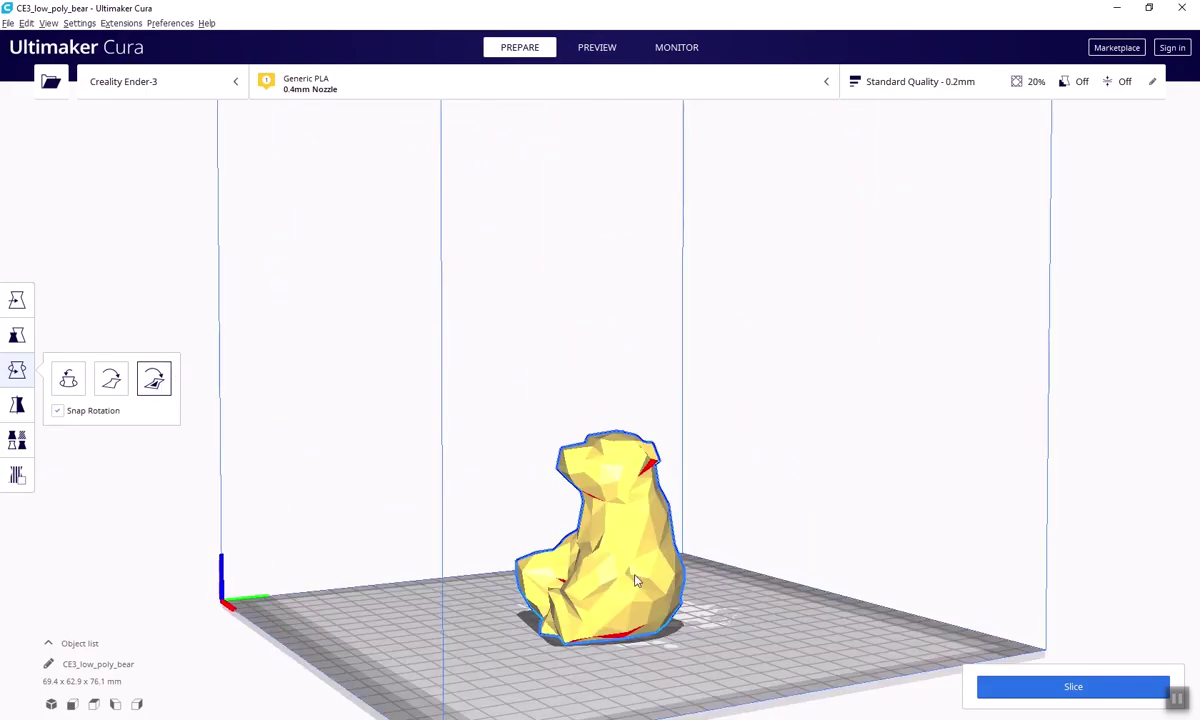
{"action": "right_click_drag", "start_coordinate": [671, 566], "coordinate": [573, 646]}
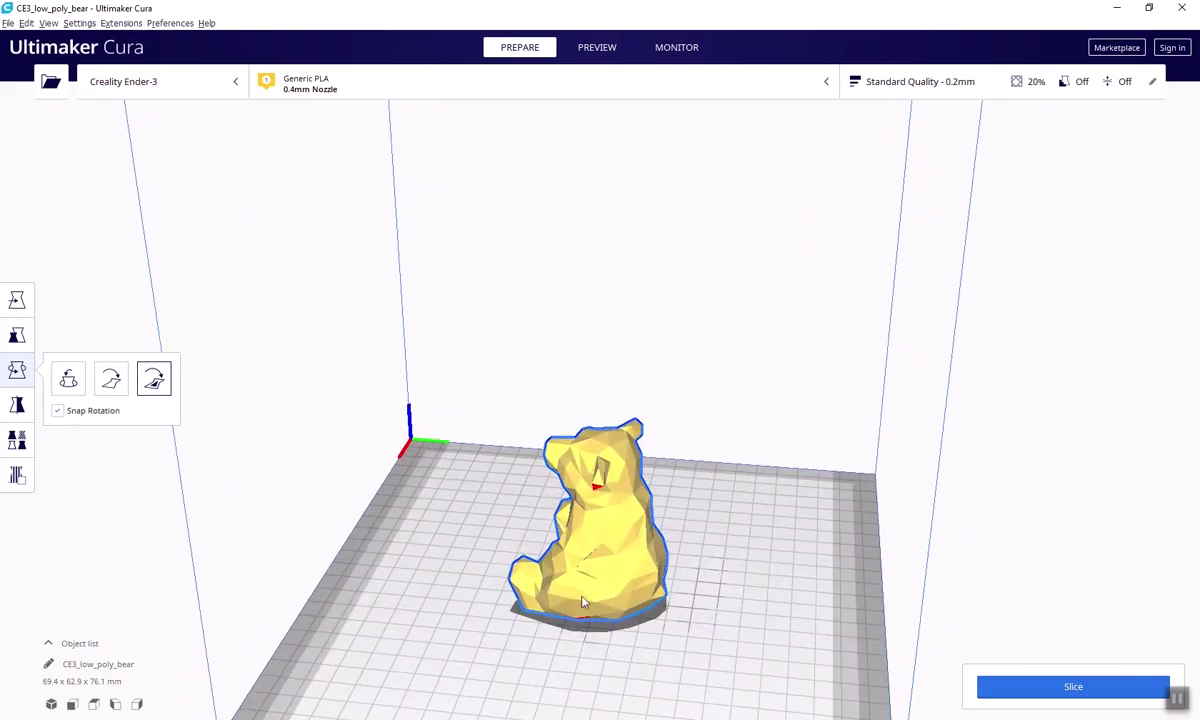
{"action": "left_click", "coordinate": [545, 558]}
{"action": "right_click_drag", "start_coordinate": [667, 669], "coordinate": [852, 653]}
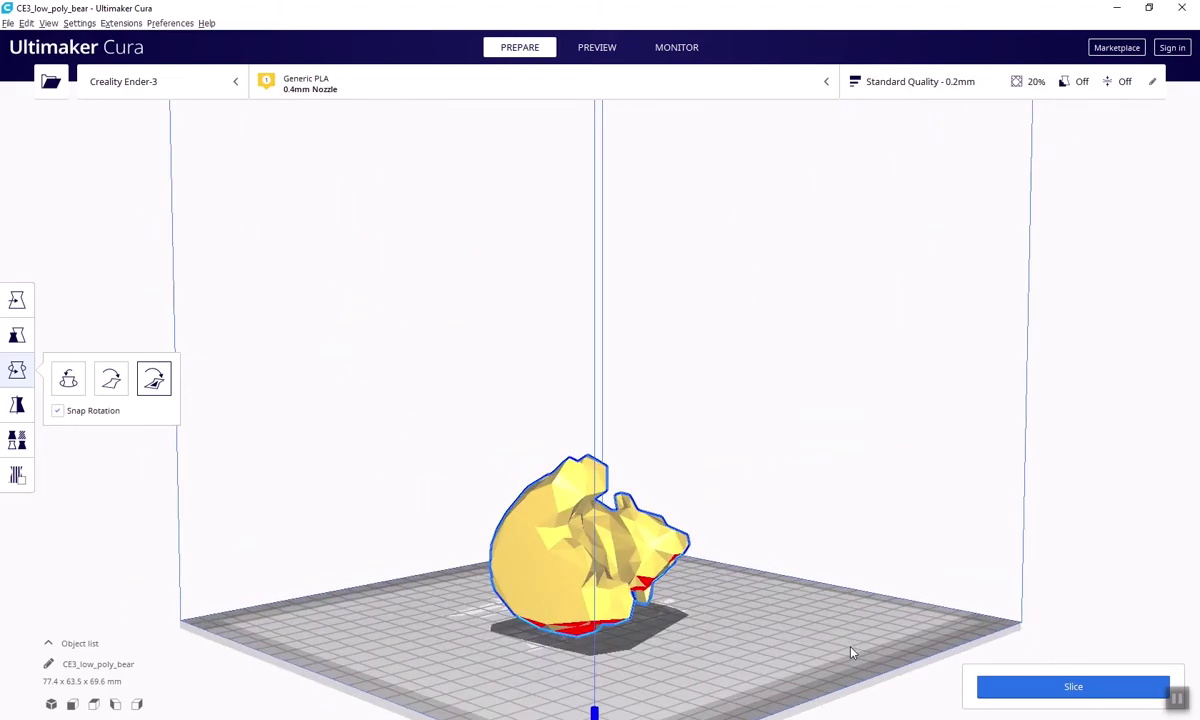
{"action": "left_click", "coordinate": [532, 574]}
{"action": "right_click_drag", "start_coordinate": [745, 605], "coordinate": [516, 573]}
{"action": "left_click", "coordinate": [516, 573]}
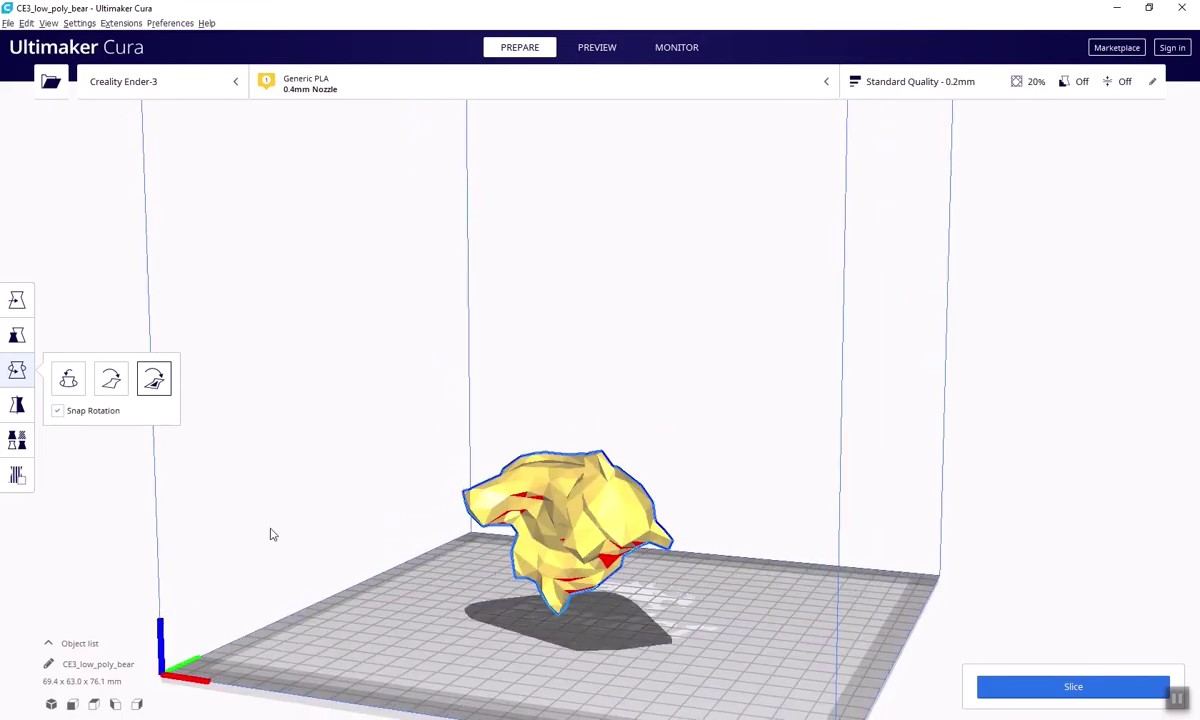
{"action": "left_click", "coordinate": [29, 405]}
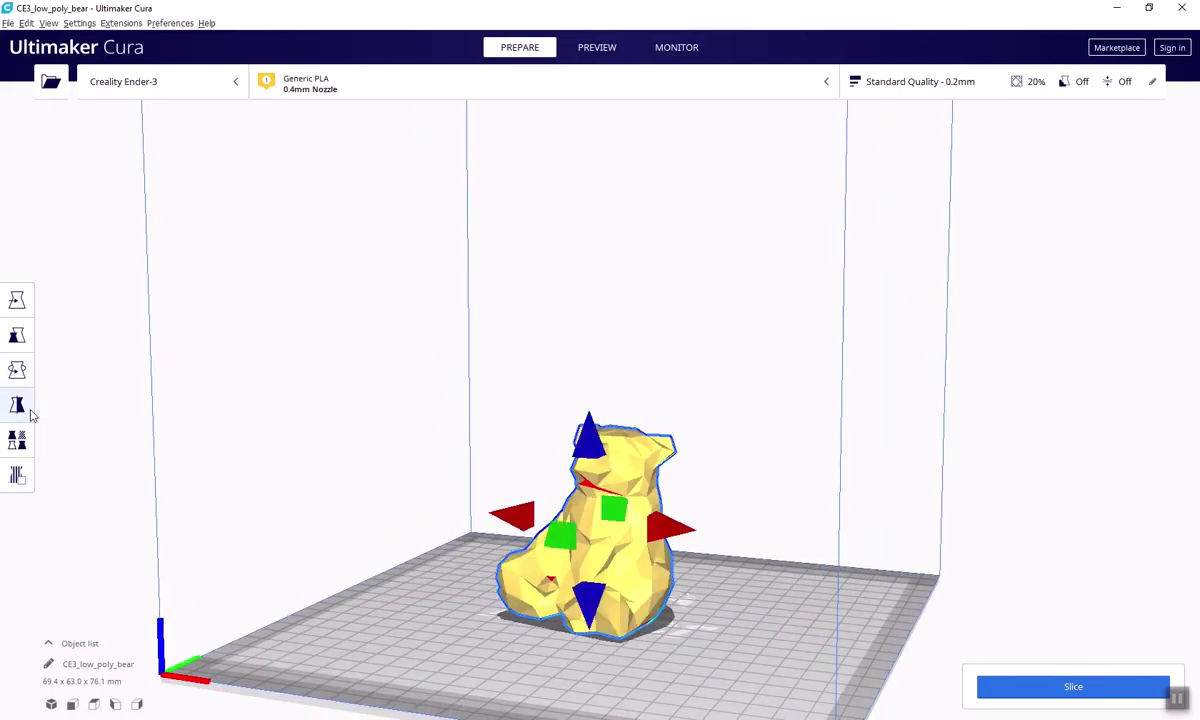
{"action": "left_click", "coordinate": [672, 530]}
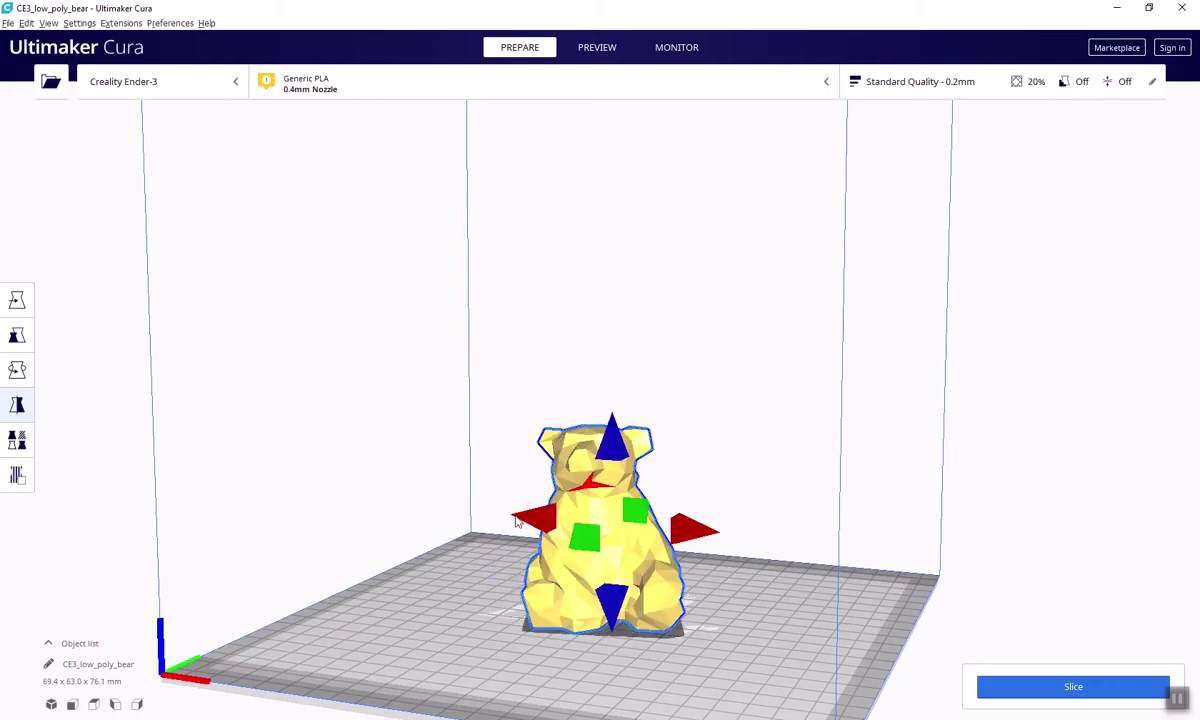
{"action": "left_click", "coordinate": [672, 530]}
{"action": "left_click", "coordinate": [608, 518]}
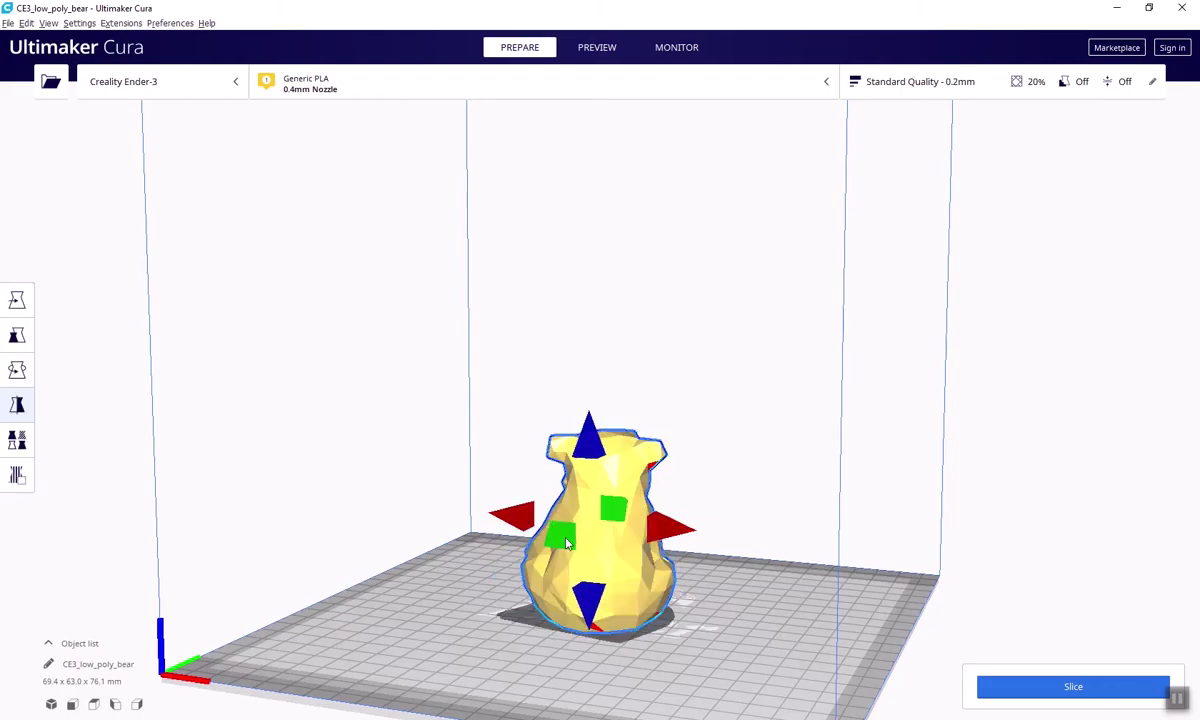
{"action": "left_click", "coordinate": [605, 525]}
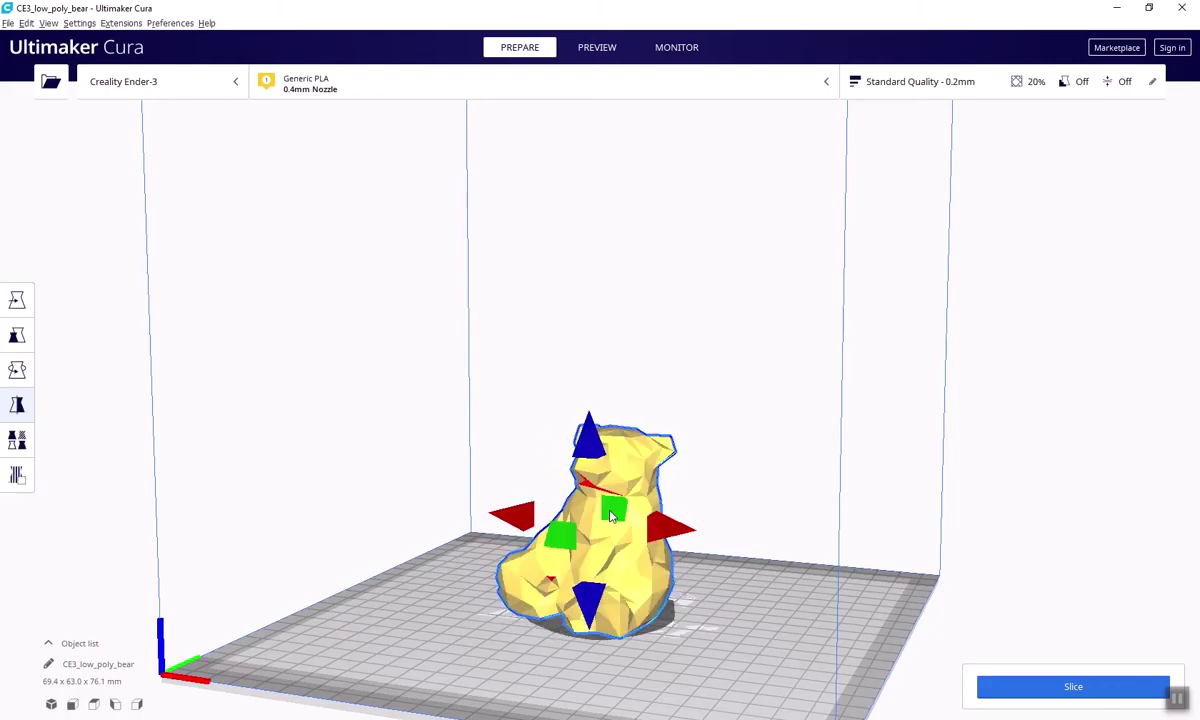
{"action": "left_click", "coordinate": [590, 450]}
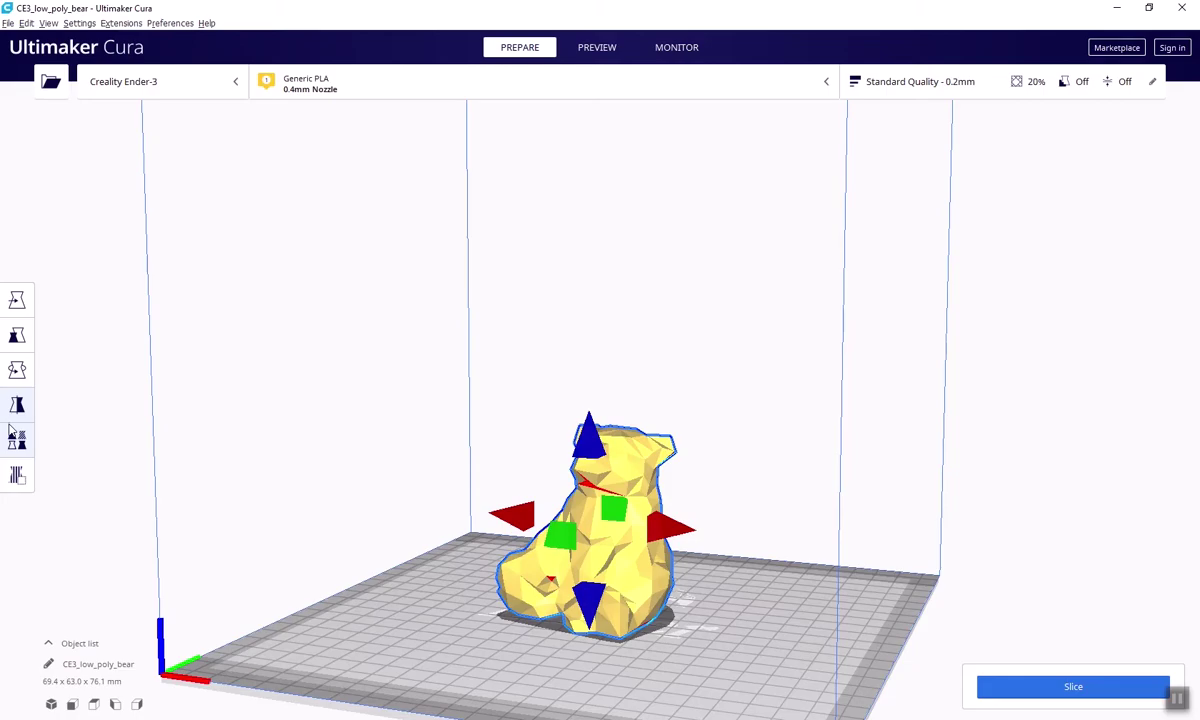
{"action": "right_click_drag", "start_coordinate": [300, 515], "coordinate": [450, 533]}
Multiply the bear to place a second copy on the build plate.
{"action": "right_click", "coordinate": [451, 533]}
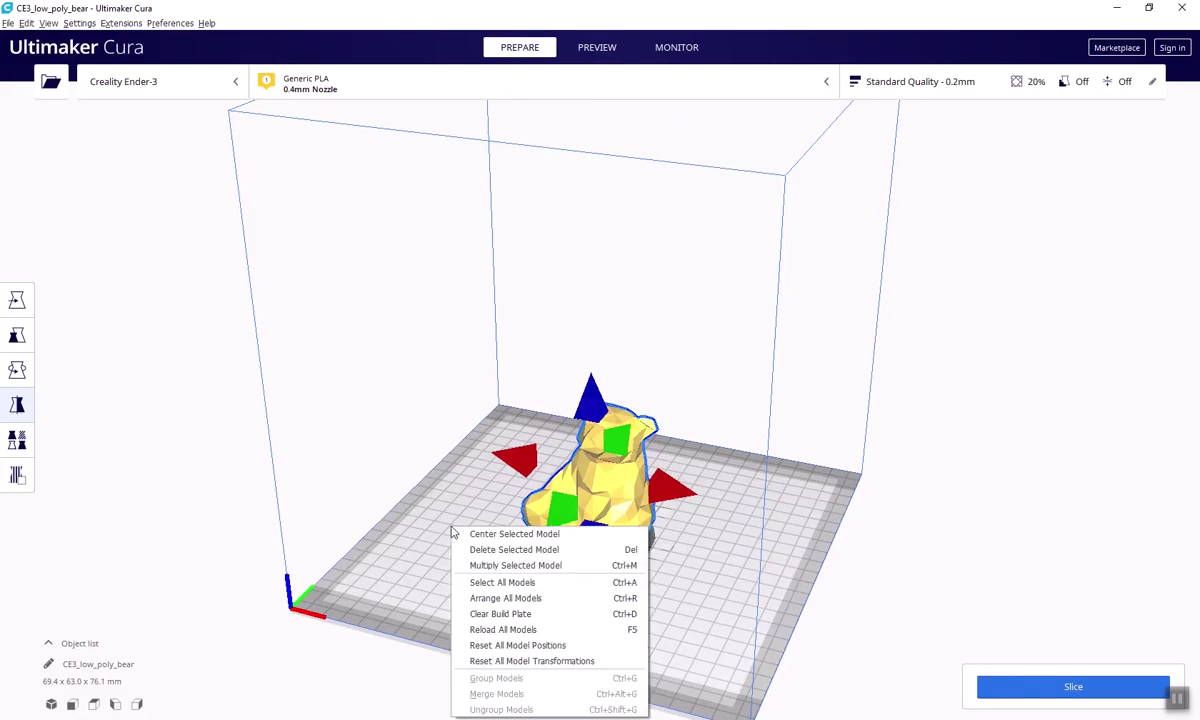
{"action": "left_click", "coordinate": [497, 568]}
{"action": "left_click", "coordinate": [617, 376]}
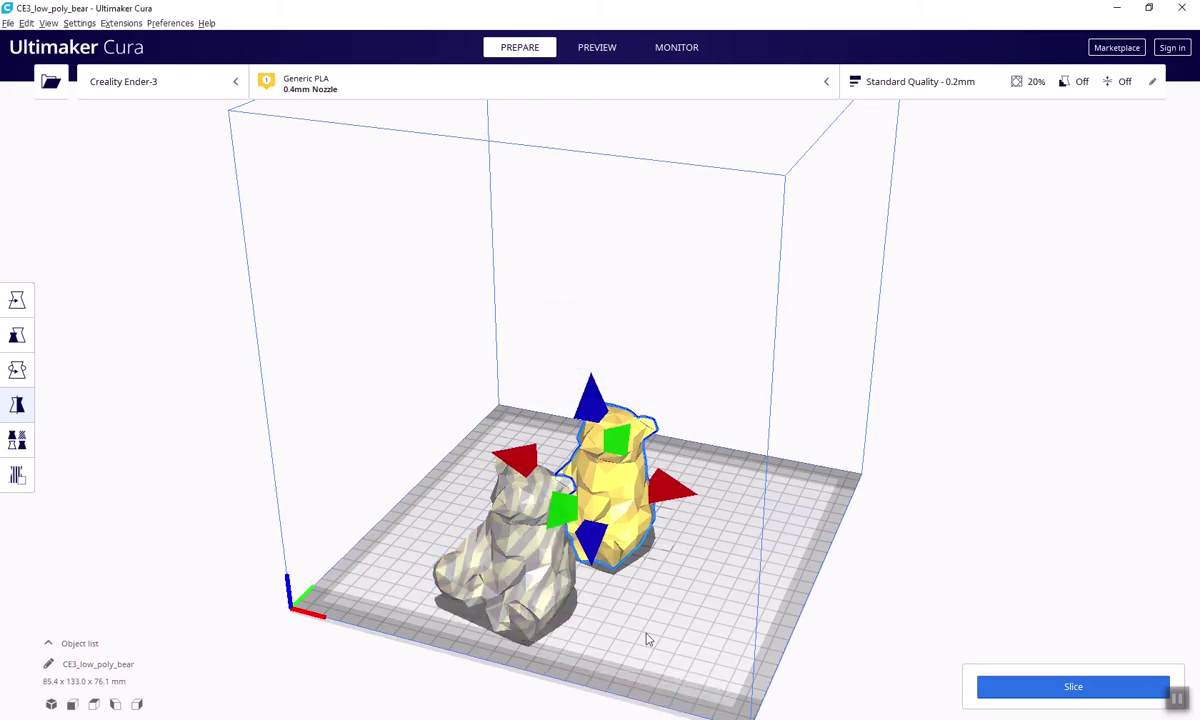
{"action": "right_click_drag", "start_coordinate": [646, 640], "coordinate": [611, 637]}
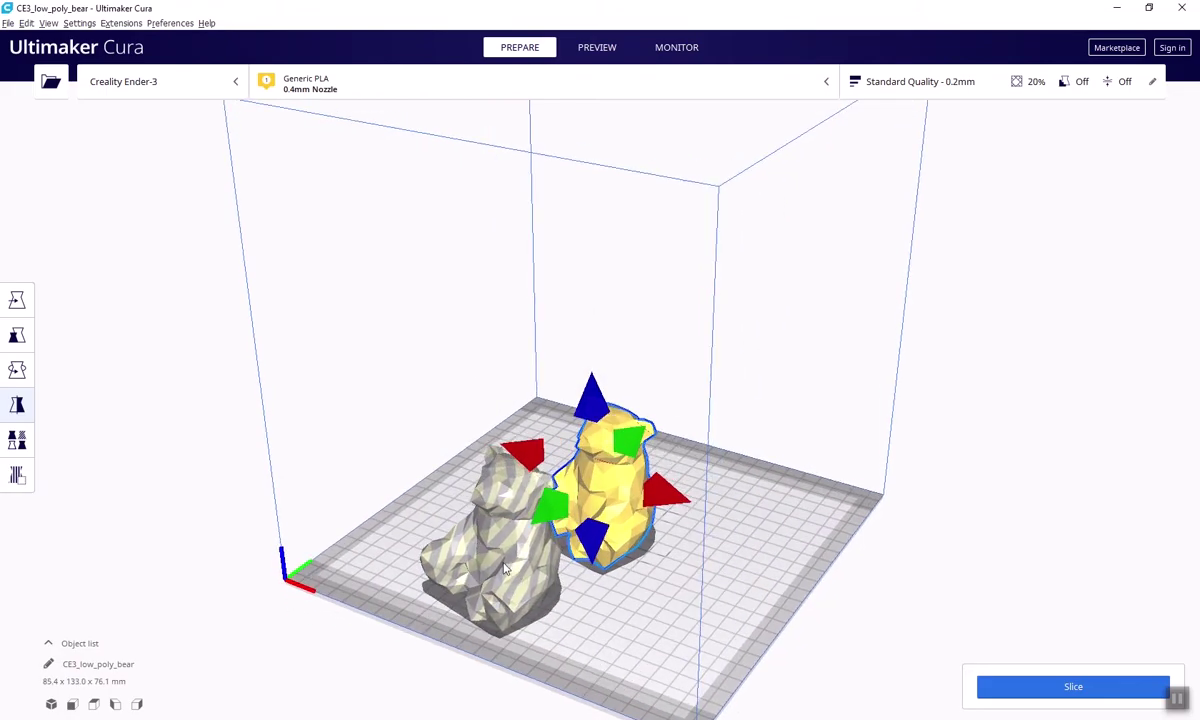
Reposition the two bears, moving one to the front-right and the other front-left.
{"action": "left_click", "coordinate": [473, 530], "text": "ctrl"}
{"action": "right_click", "coordinate": [587, 514]}
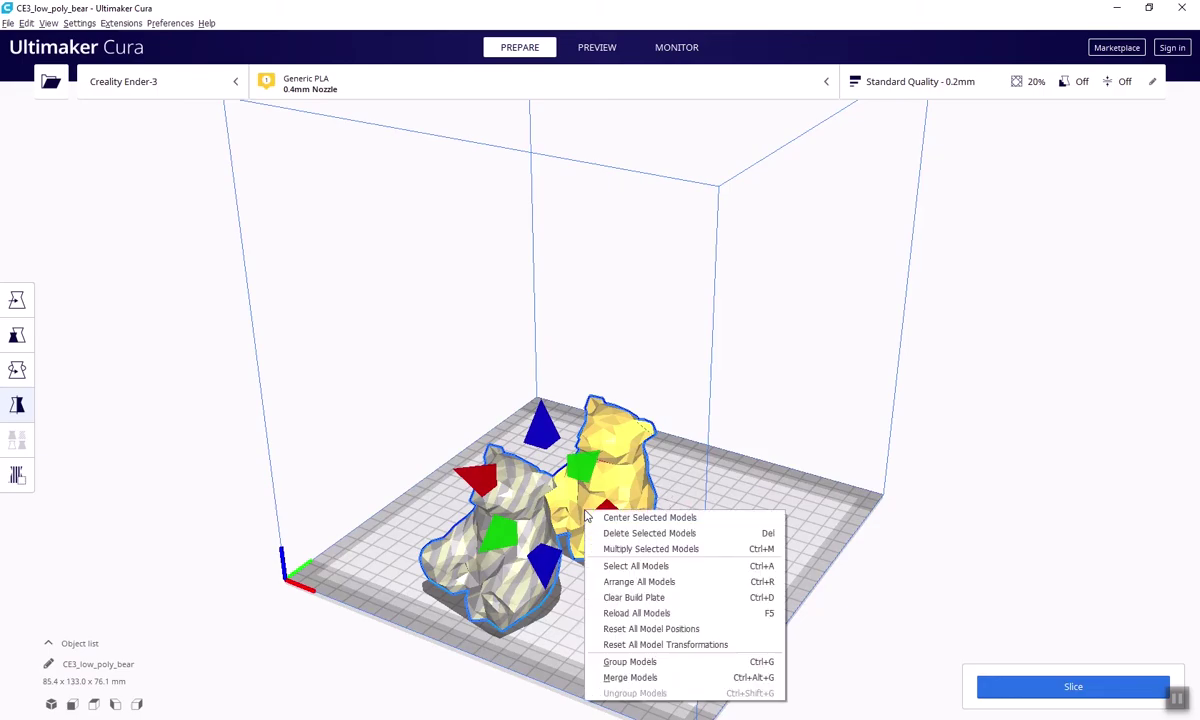
{"action": "left_click", "coordinate": [587, 514]}
{"action": "left_click_drag", "start_coordinate": [586, 532], "coordinate": [566, 560]}
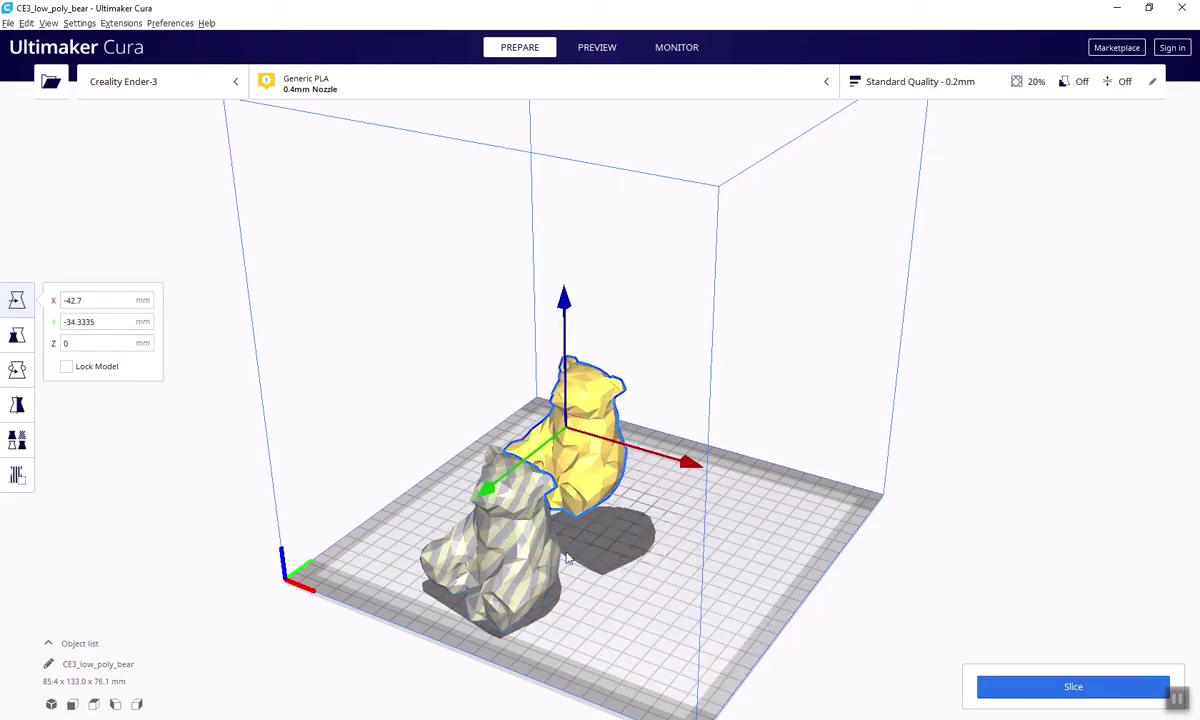
{"action": "left_click", "coordinate": [558, 556]}
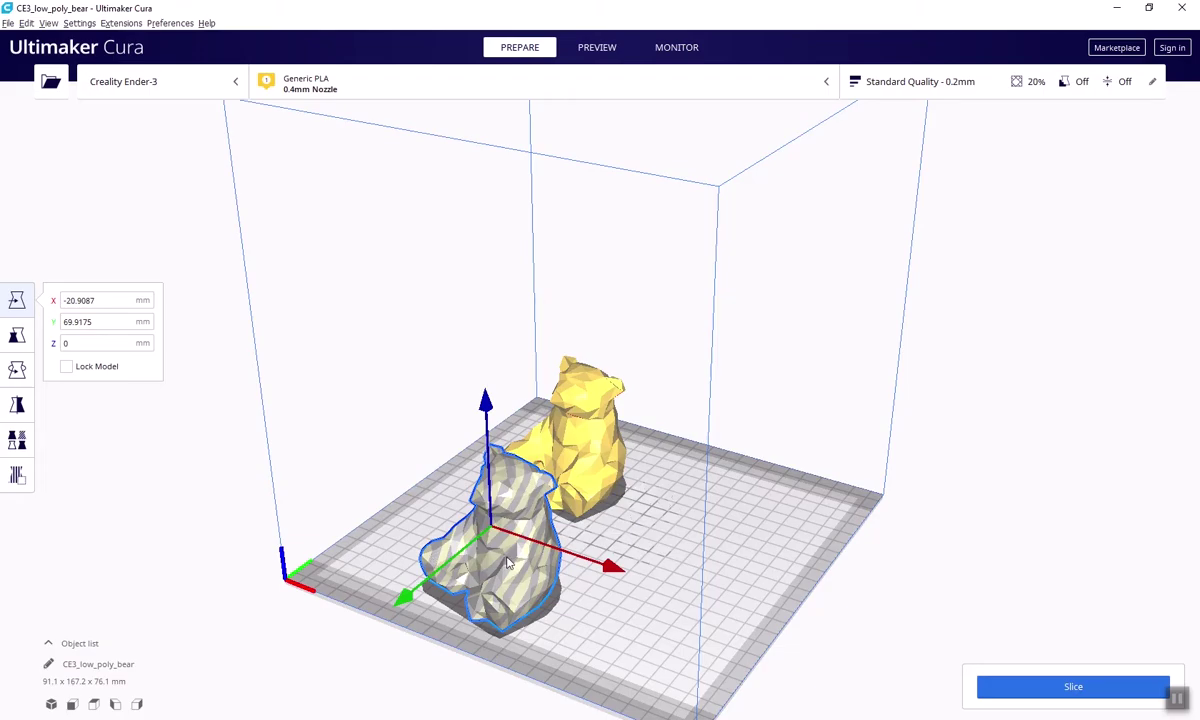
{"action": "left_click_drag", "start_coordinate": [508, 563], "coordinate": [686, 566]}
{"action": "left_click", "coordinate": [563, 510]}
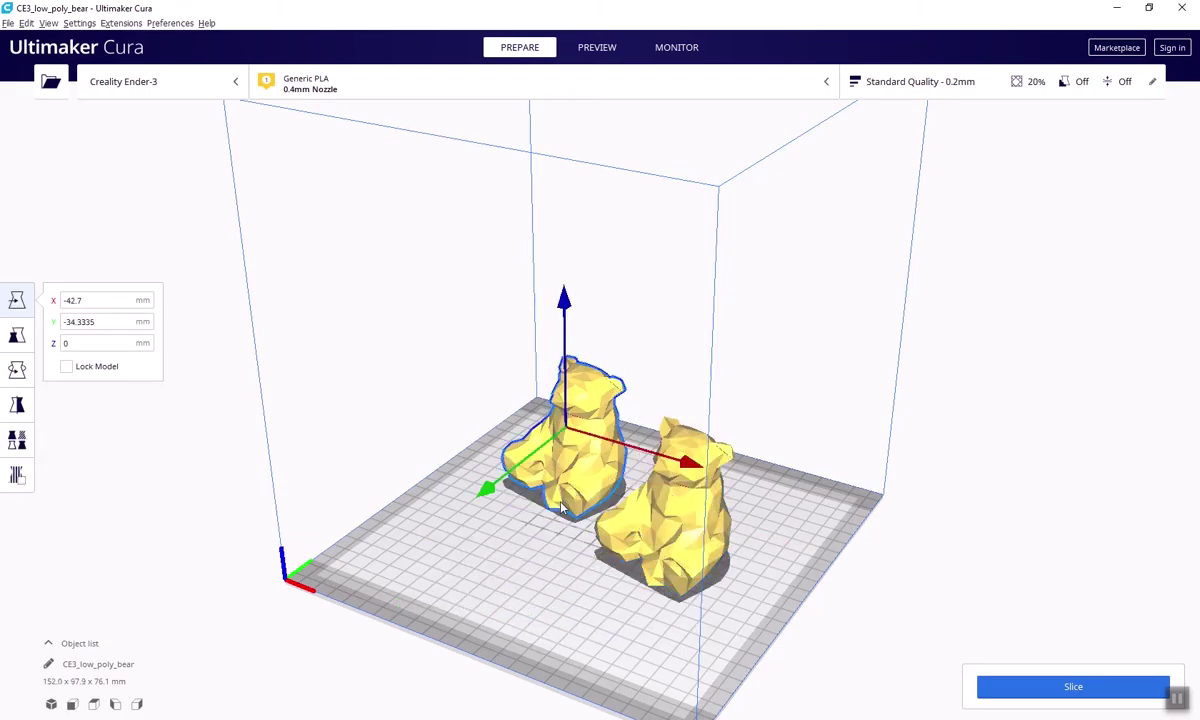
{"action": "left_click_drag", "start_coordinate": [563, 510], "coordinate": [540, 527]}
Select both bears, group them and center the group on the plate.
{"action": "right_click", "coordinate": [623, 540]}
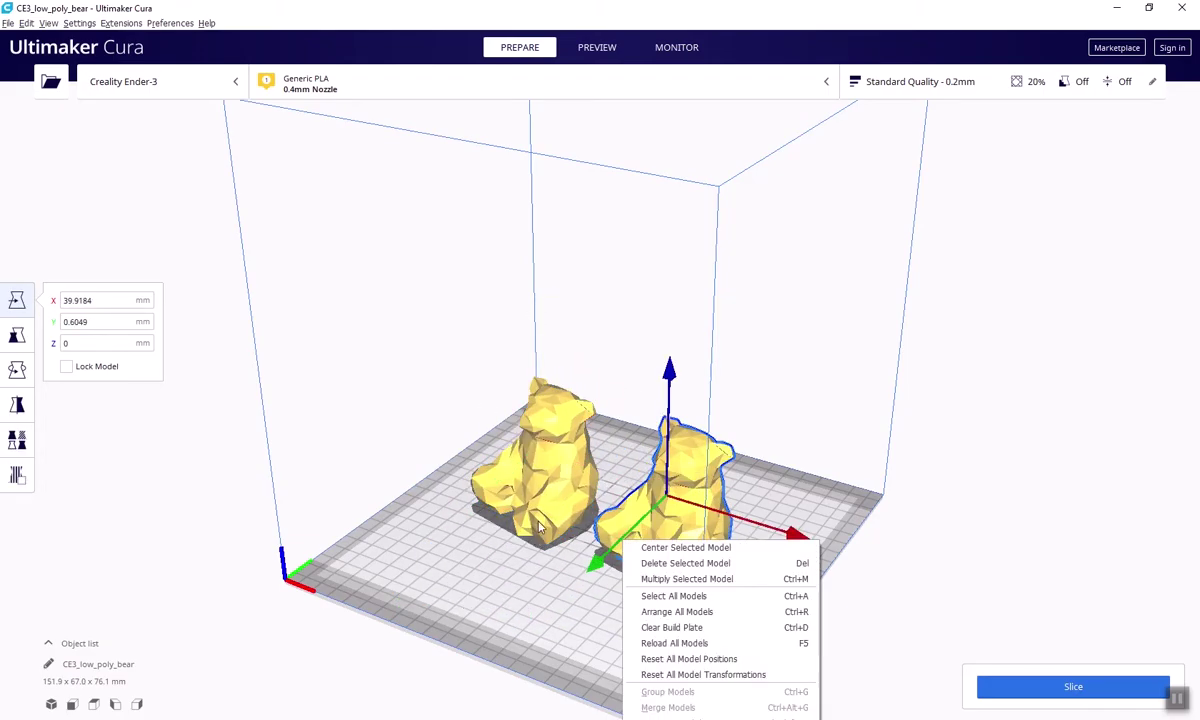
{"action": "left_click", "coordinate": [673, 596]}
{"action": "right_click", "coordinate": [612, 560]}
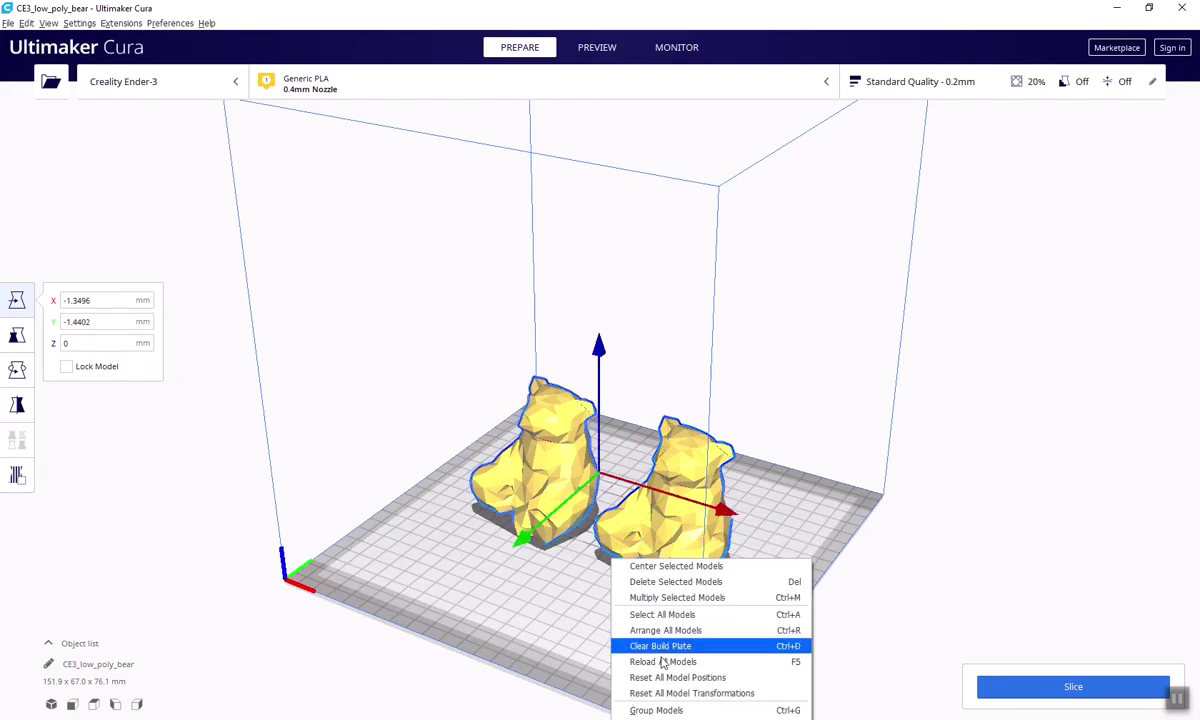
{"action": "left_click", "coordinate": [658, 710]}
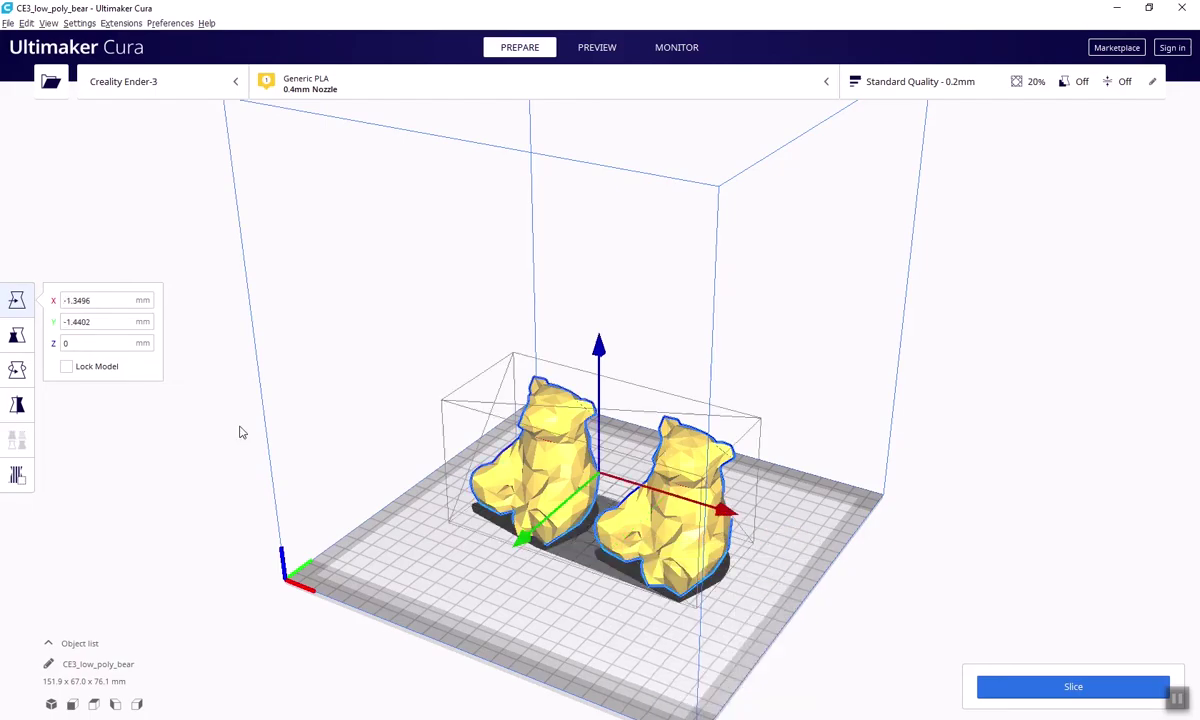
{"action": "right_click", "coordinate": [455, 540]}
{"action": "left_click", "coordinate": [510, 538]}
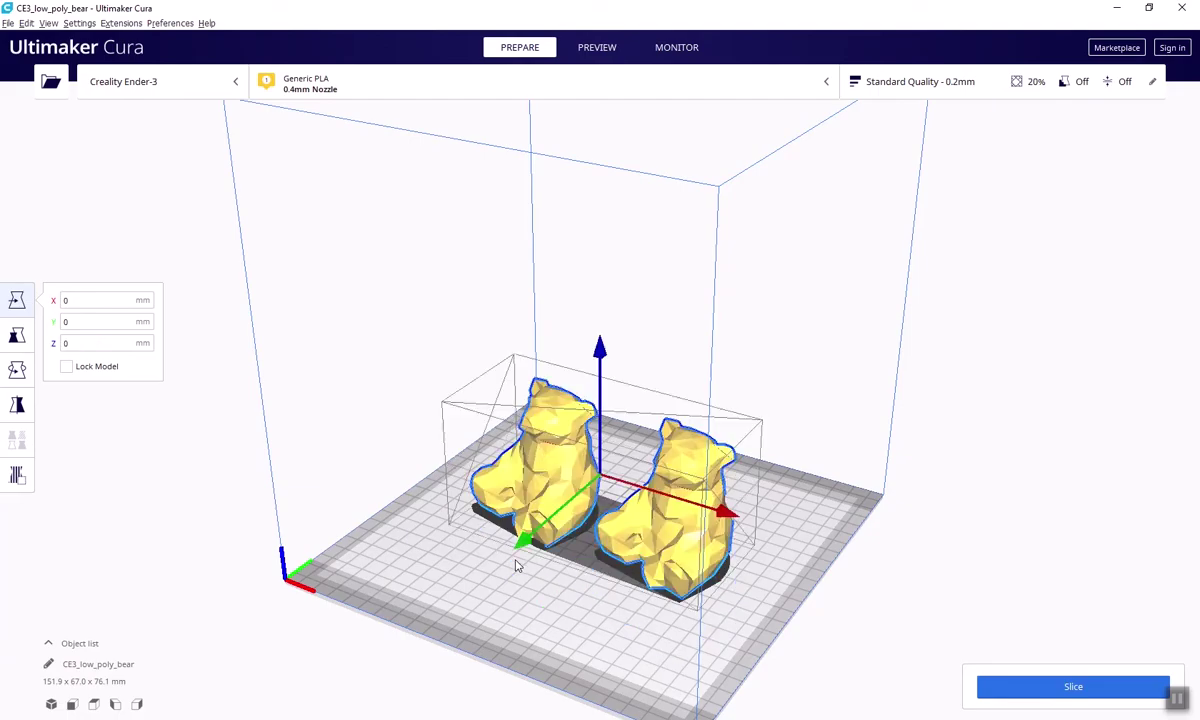
Delete the right bear and center the remaining one with Center Selected Model.
{"action": "left_click", "coordinate": [450, 578]}
{"action": "left_click", "coordinate": [703, 545]}
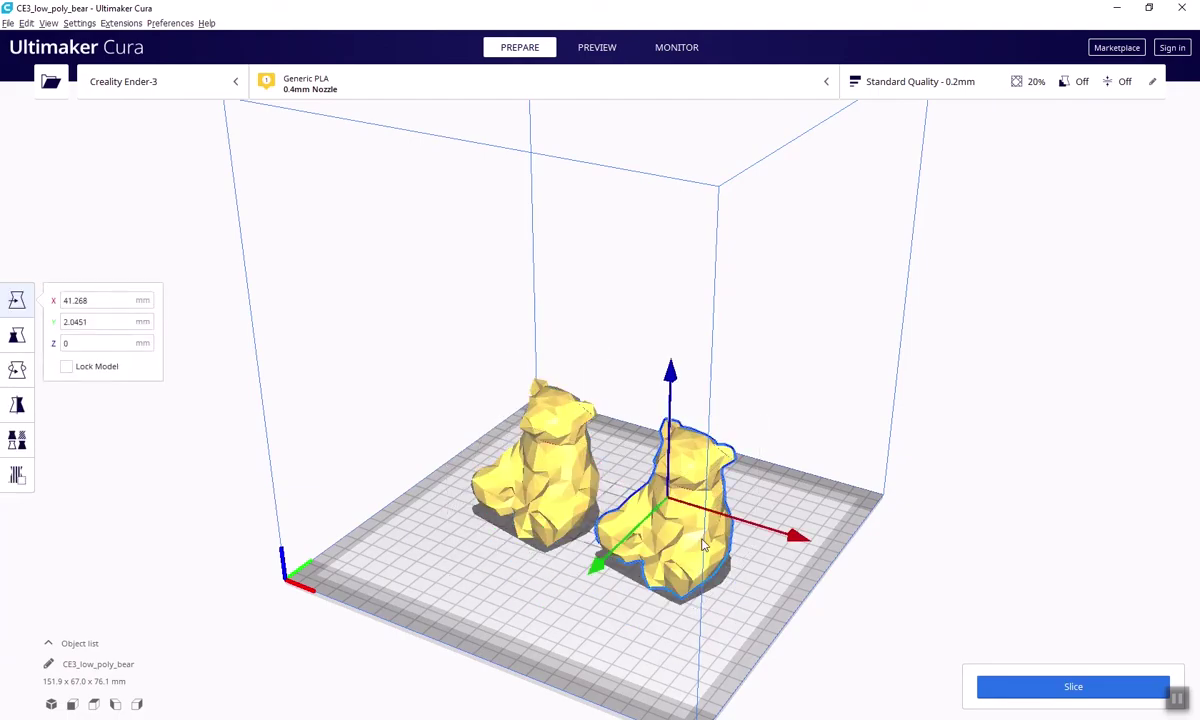
{"action": "key", "text": "Delete"}
{"action": "left_click", "coordinate": [553, 503]}
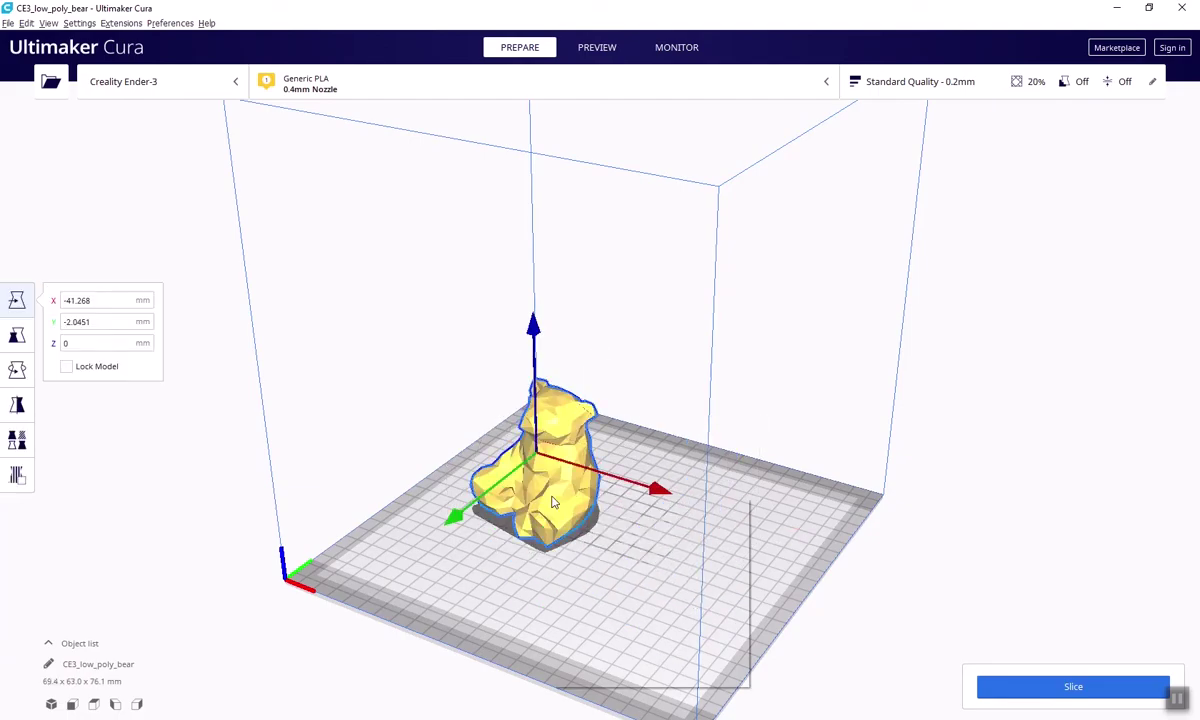
{"action": "right_click", "coordinate": [485, 499]}
{"action": "left_click", "coordinate": [522, 500]}
{"action": "left_click", "coordinate": [686, 558]}
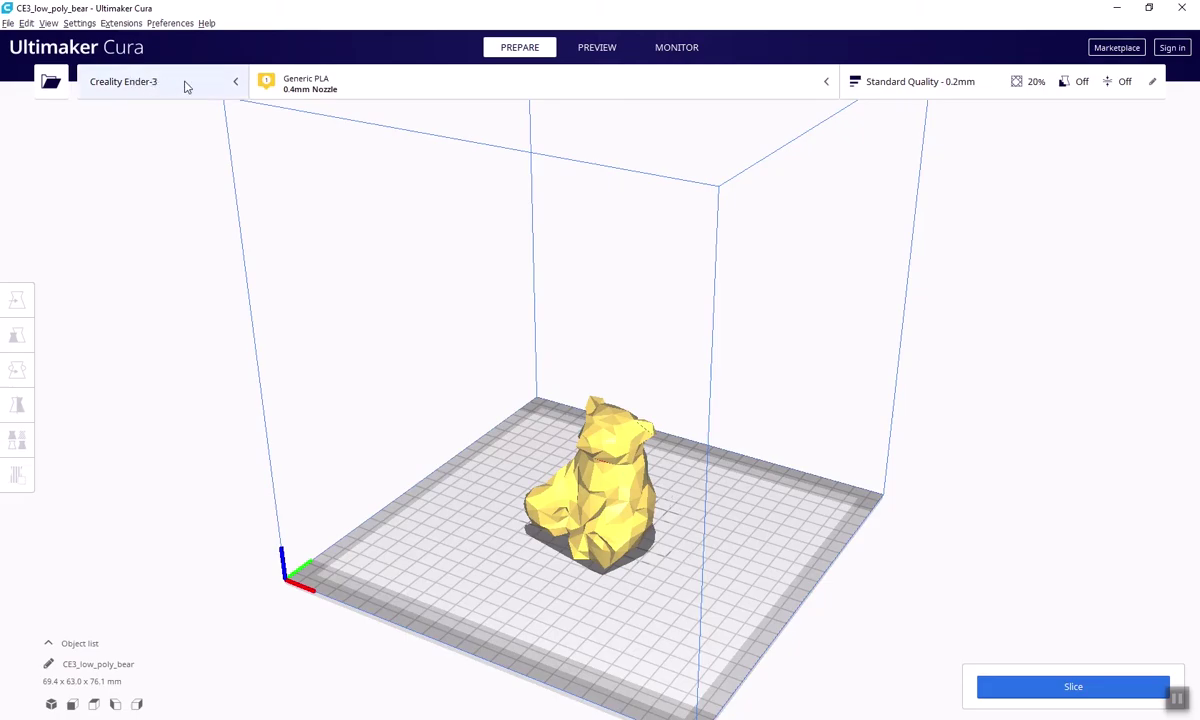
{"action": "left_click", "coordinate": [372, 94]}
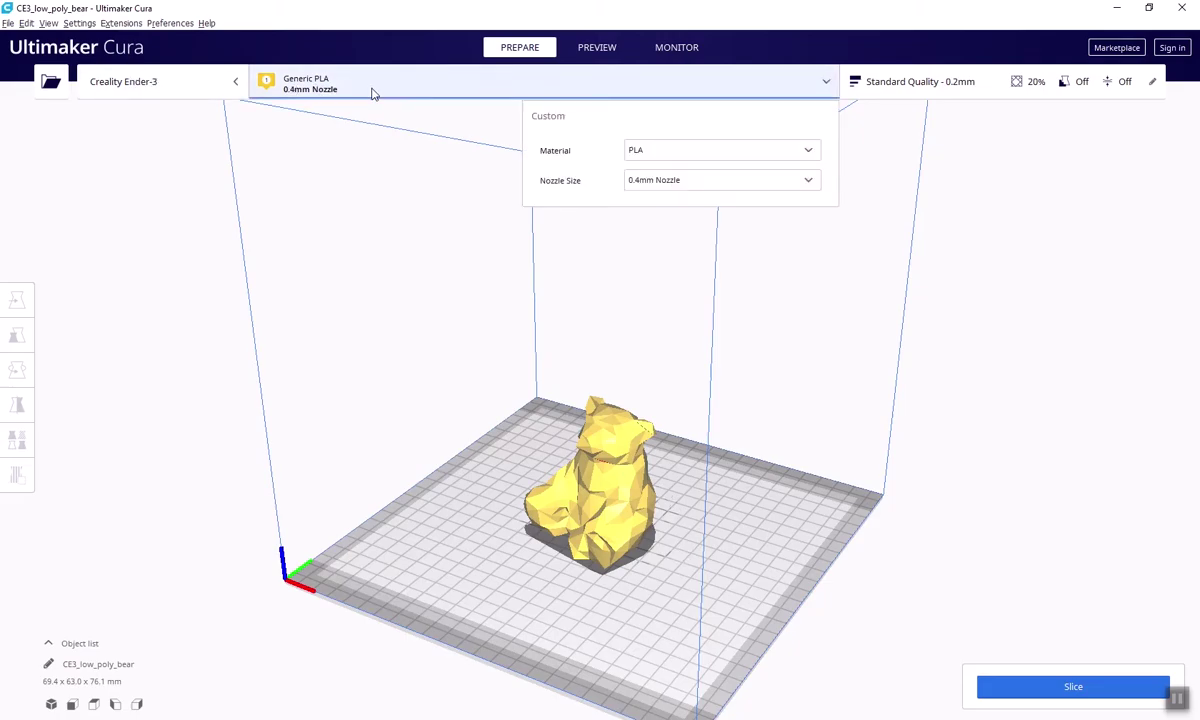
{"action": "left_click", "coordinate": [742, 152]}
{"action": "mouse_move", "coordinate": [812, 176]}
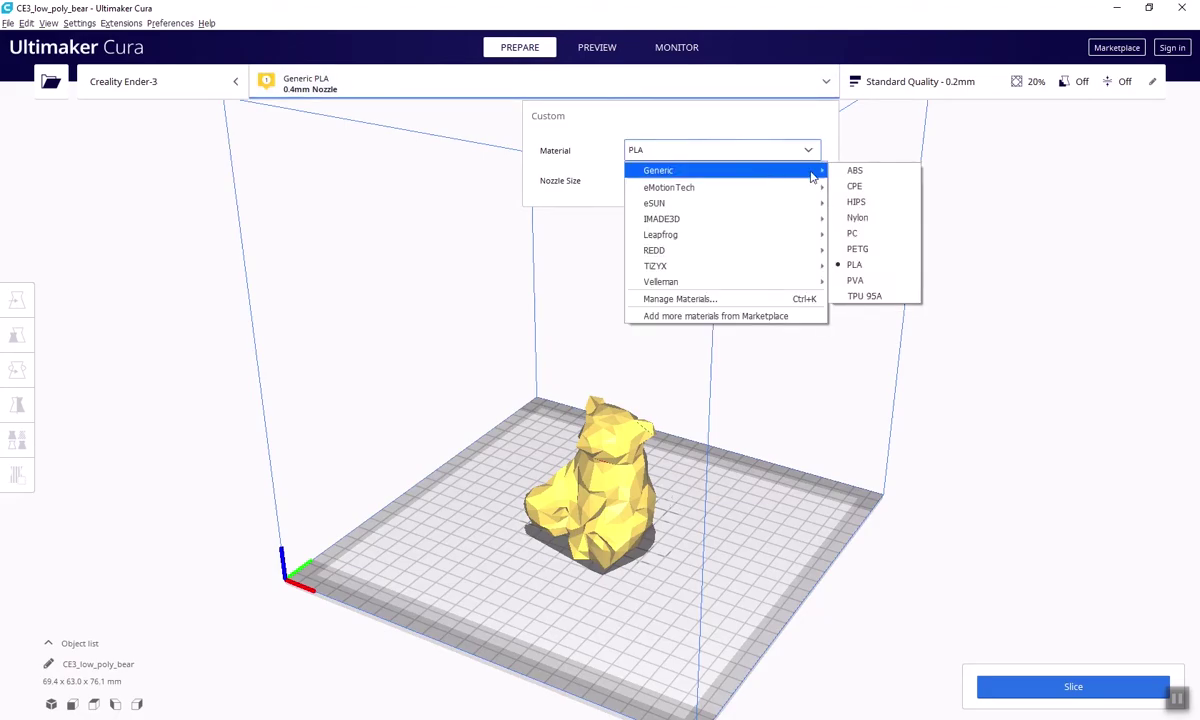
{"action": "left_click", "coordinate": [683, 152]}
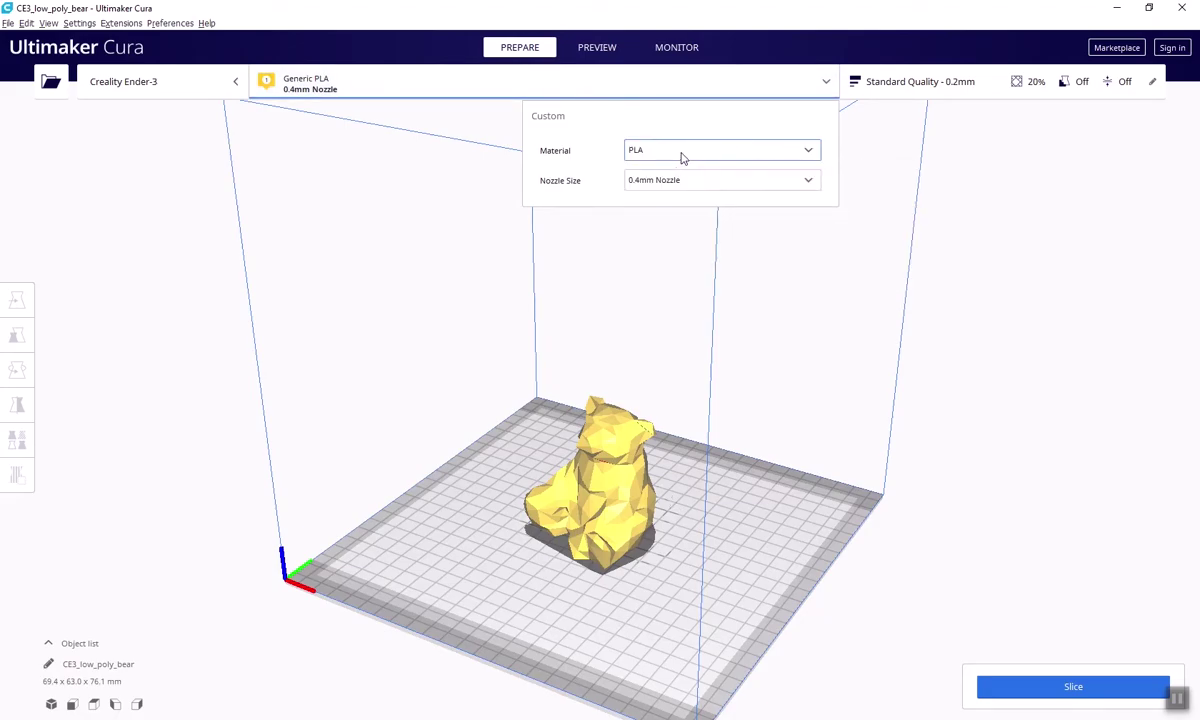
{"action": "left_click", "coordinate": [688, 182]}
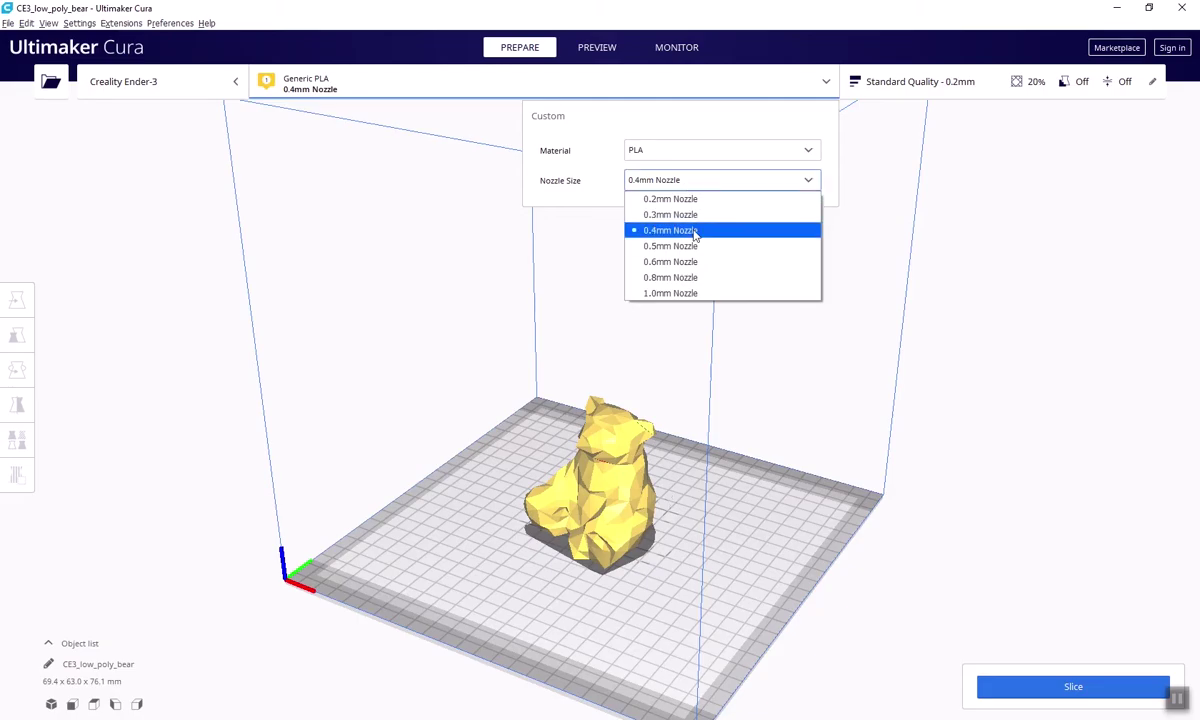
{"action": "left_click", "coordinate": [694, 232]}
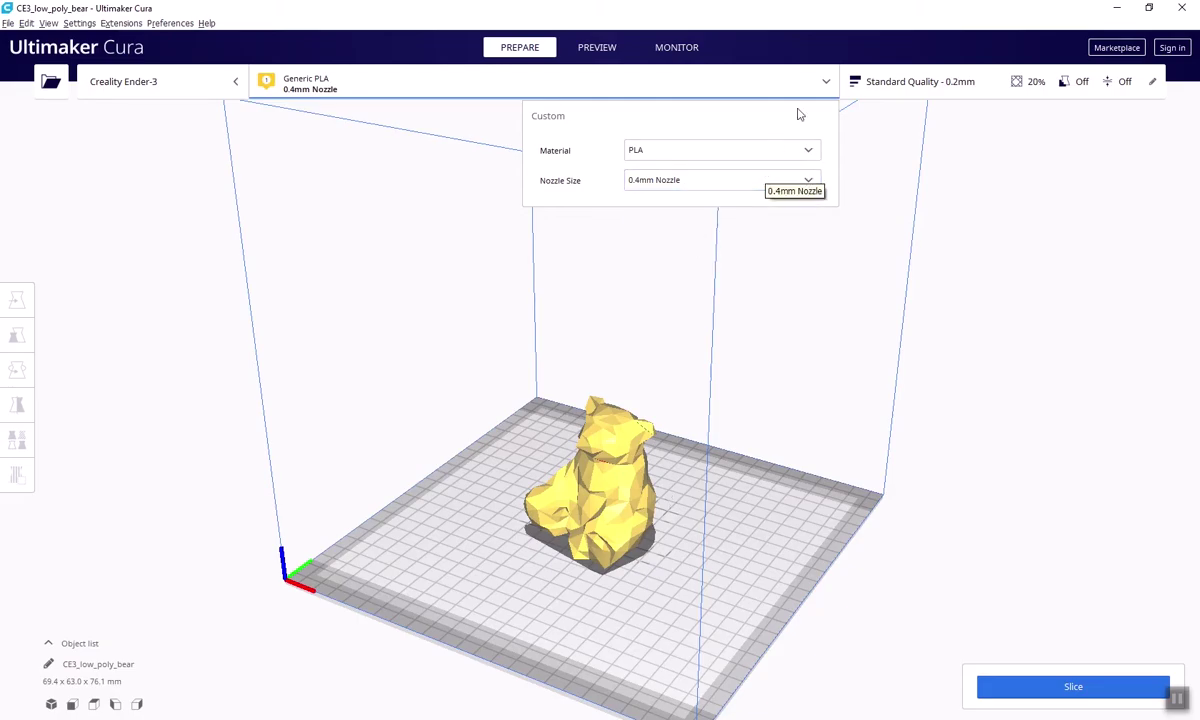
{"action": "left_click", "coordinate": [826, 84]}
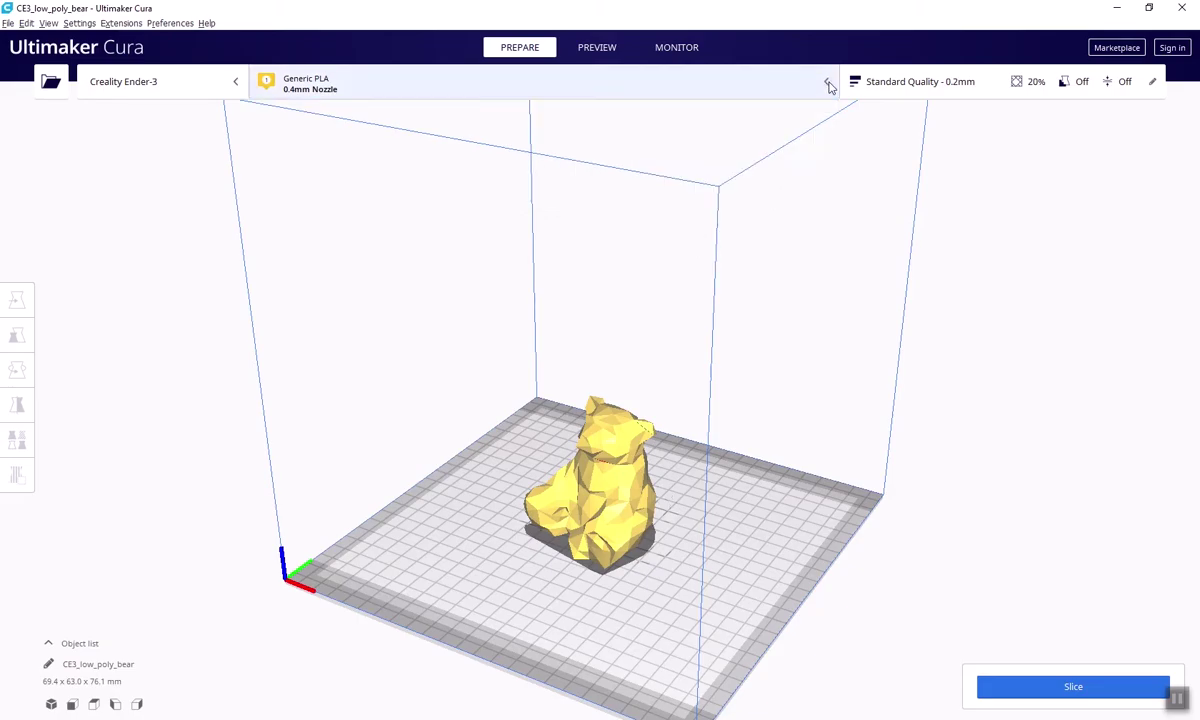
Raise the infill density to 80% and switch to the Custom print settings list.
{"action": "left_click", "coordinate": [910, 85]}
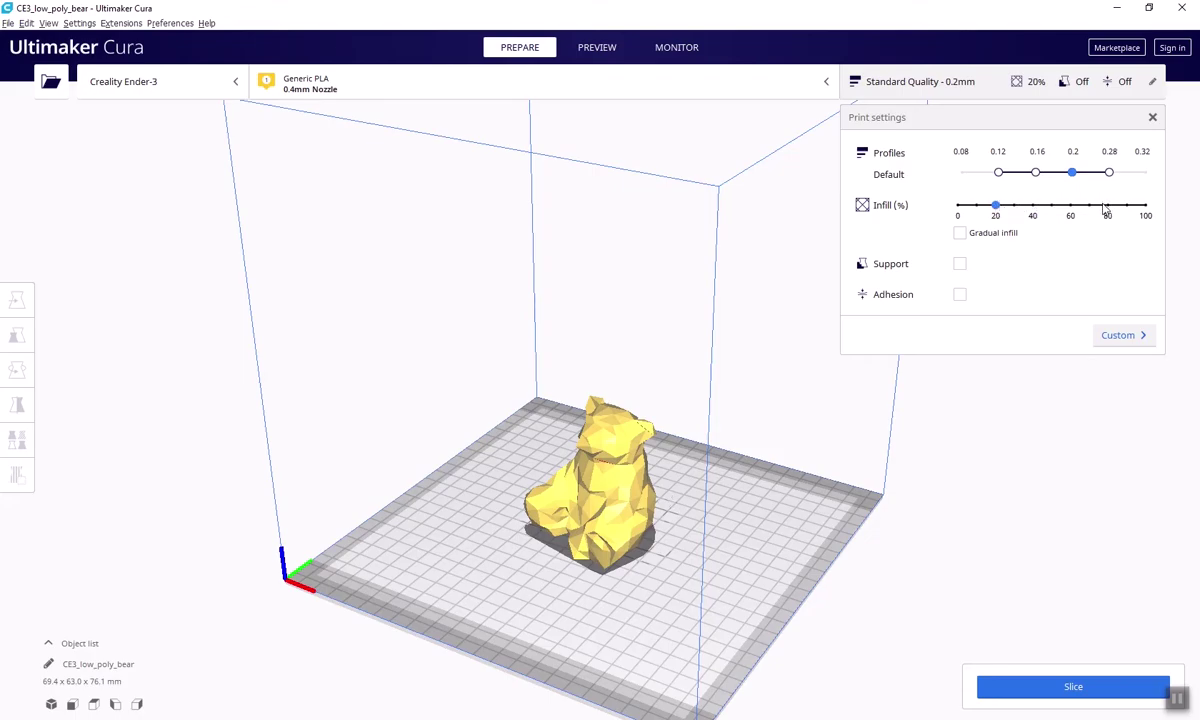
{"action": "left_click", "coordinate": [1109, 205]}
{"action": "left_click", "coordinate": [1123, 340]}
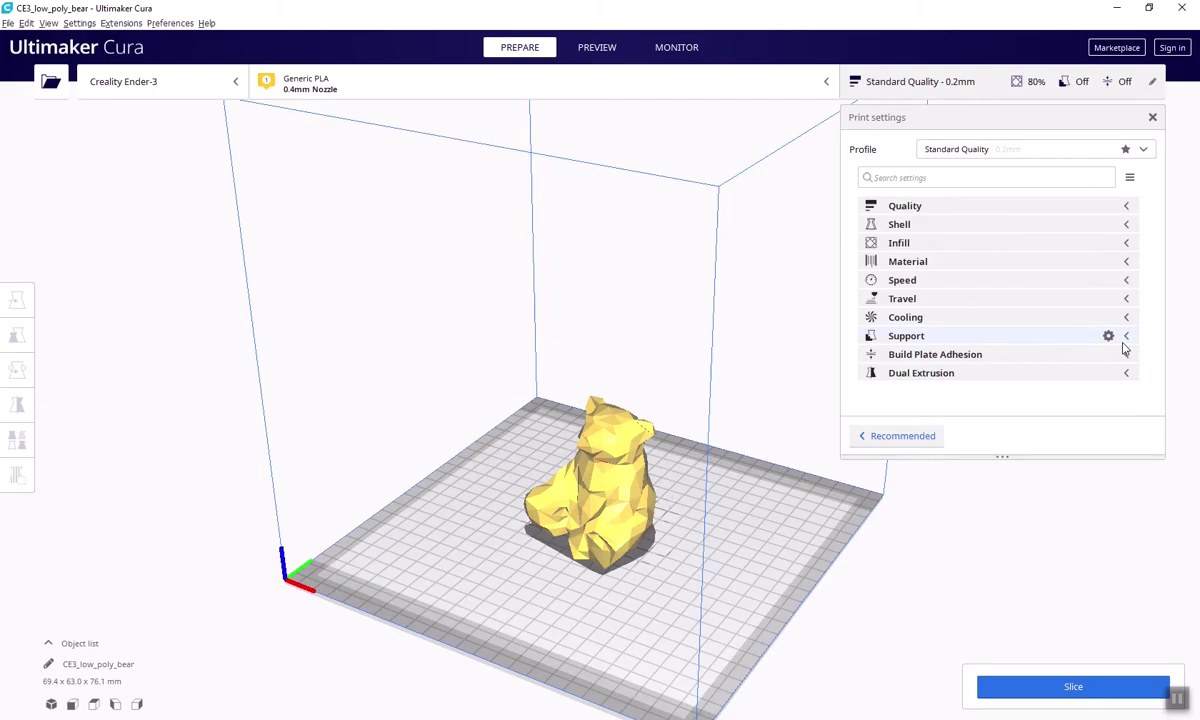
Change the Infill Pattern from Lines to Grid in the Infill category.
{"action": "left_click", "coordinate": [1100, 245]}
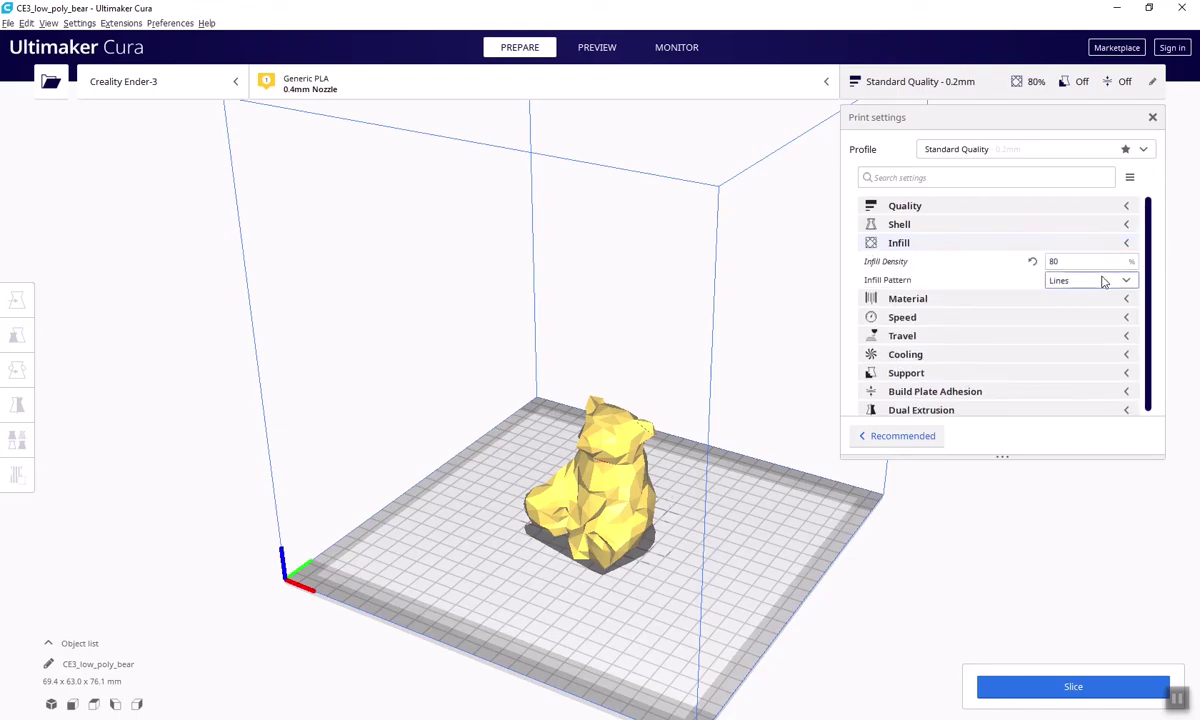
{"action": "left_click", "coordinate": [1103, 281]}
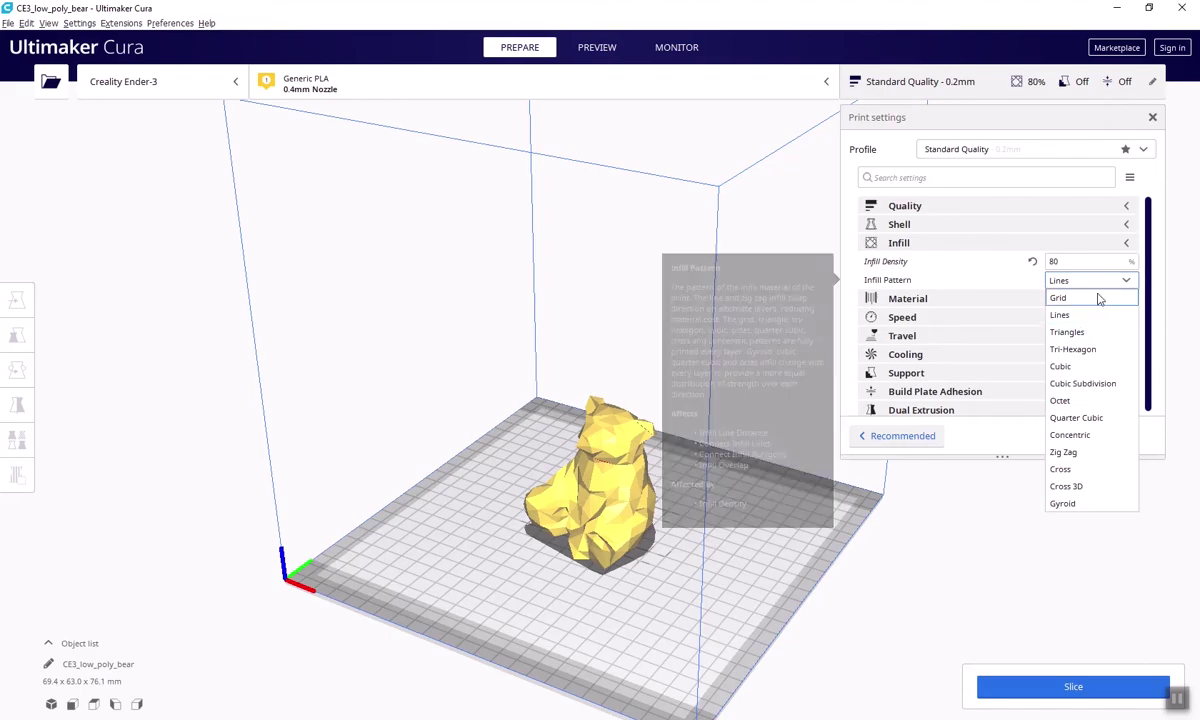
{"action": "left_click", "coordinate": [1100, 298]}
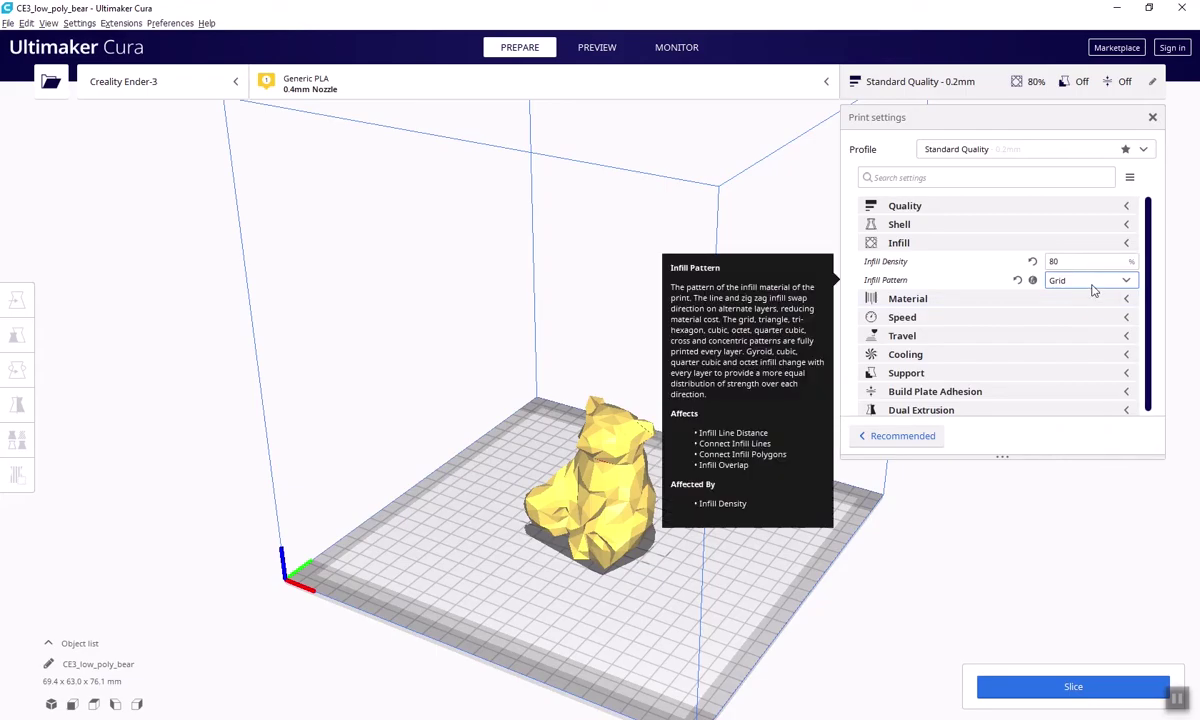
{"action": "left_click", "coordinate": [1088, 286]}
{"action": "left_click", "coordinate": [1088, 286]}
{"action": "left_click", "coordinate": [1127, 244]}
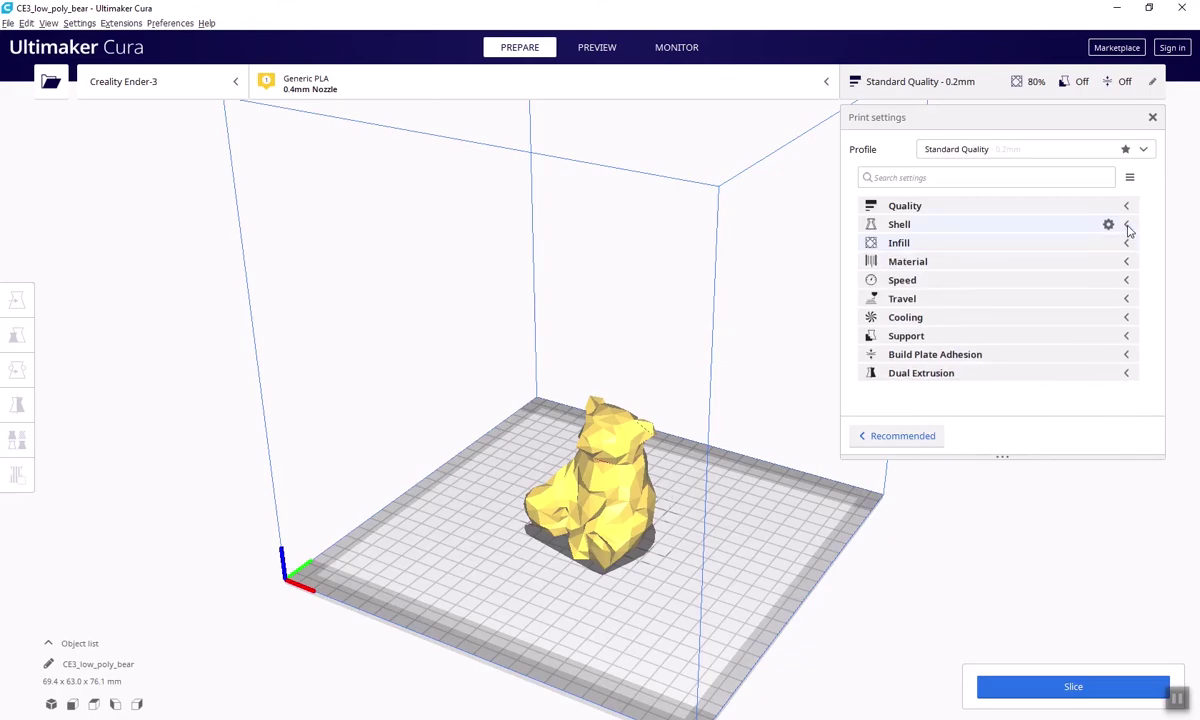
Inspect the Shell category's wall and top/bottom layer values, then collapse it.
{"action": "left_click", "coordinate": [1127, 226]}
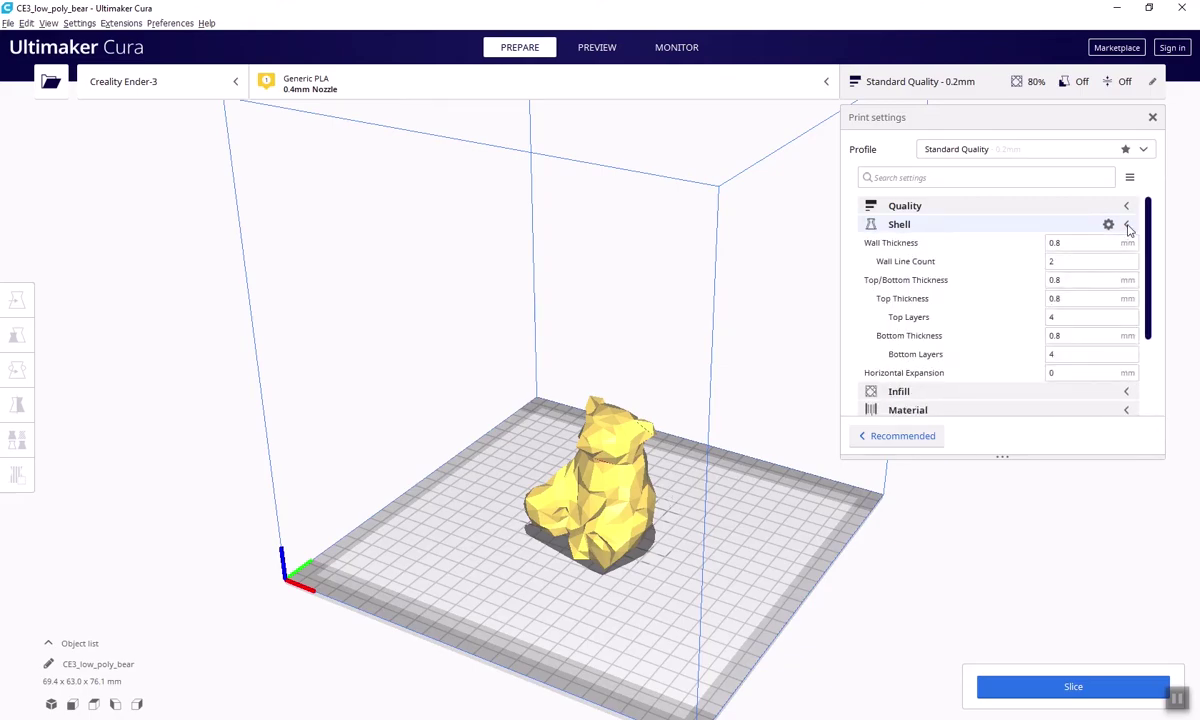
{"action": "mouse_move", "coordinate": [1065, 260]}
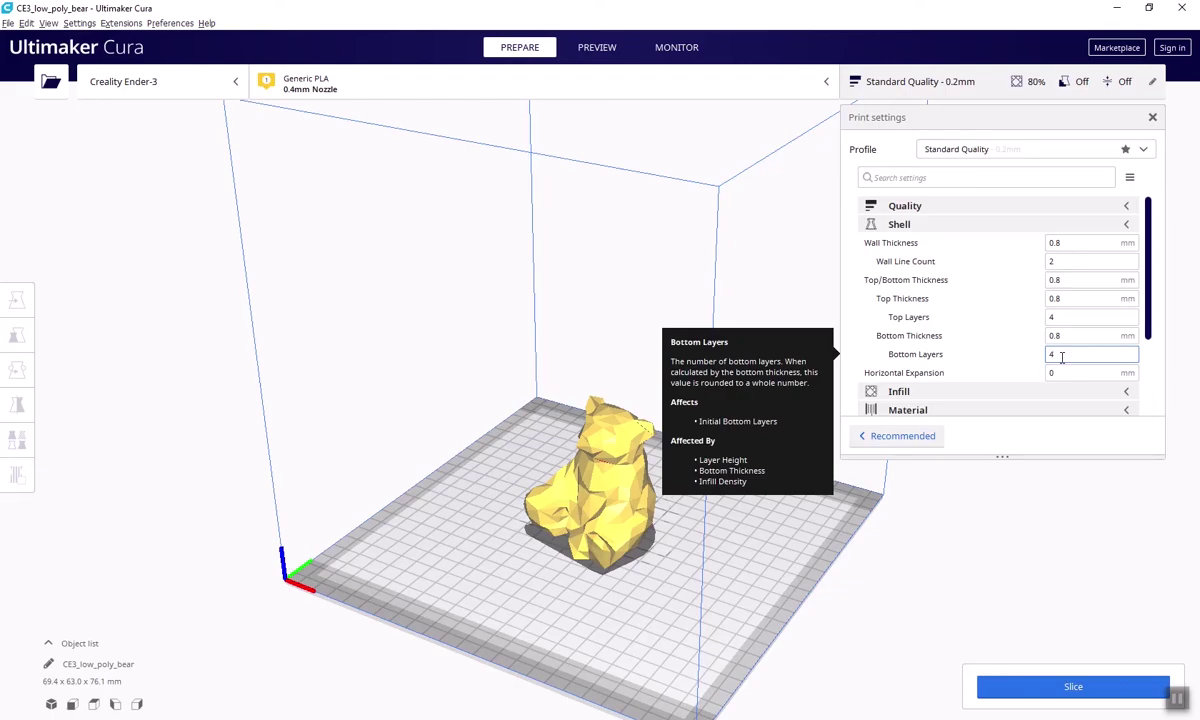
{"action": "left_click", "coordinate": [1126, 224]}
Check the 200 °C printing and 50 °C build plate temperatures under Material.
{"action": "left_click", "coordinate": [1127, 261]}
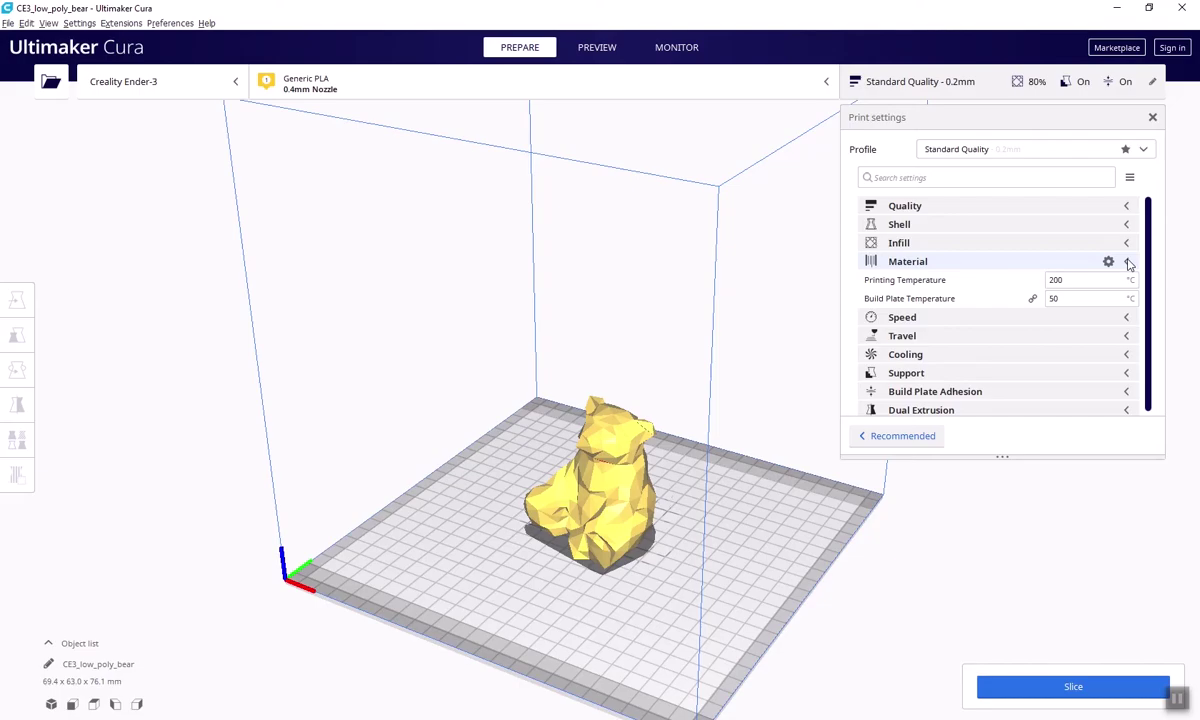
{"action": "mouse_move", "coordinate": [1130, 284]}
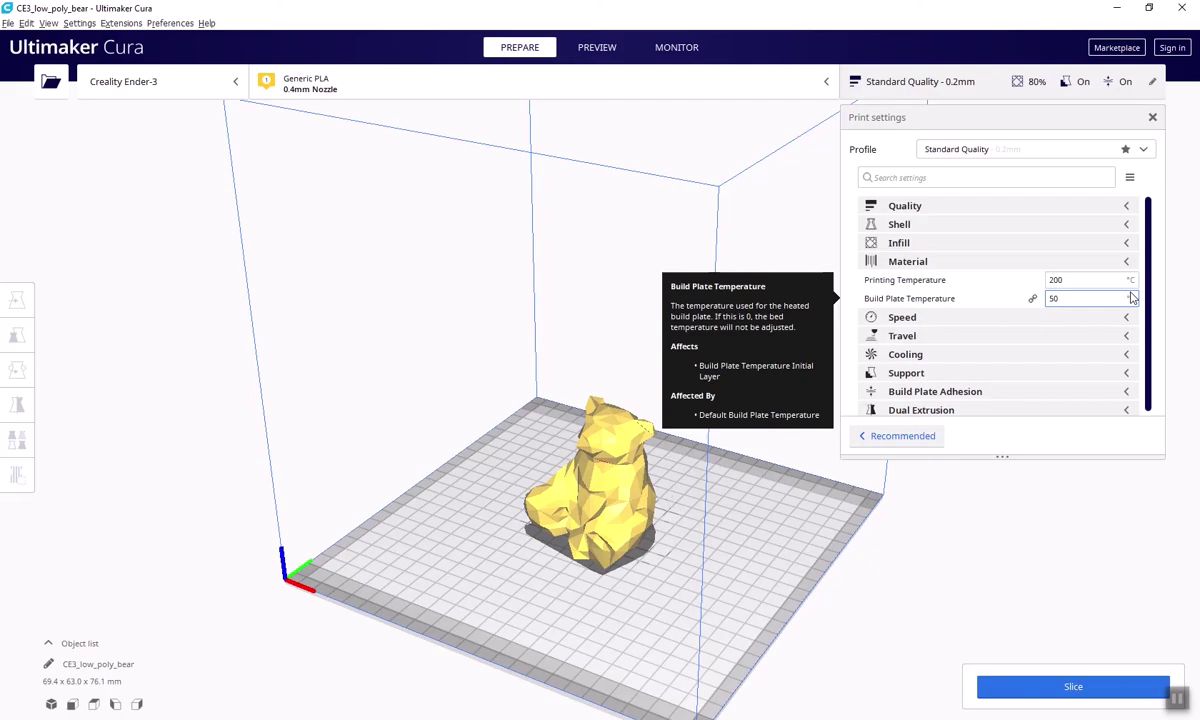
{"action": "left_click", "coordinate": [1129, 263]}
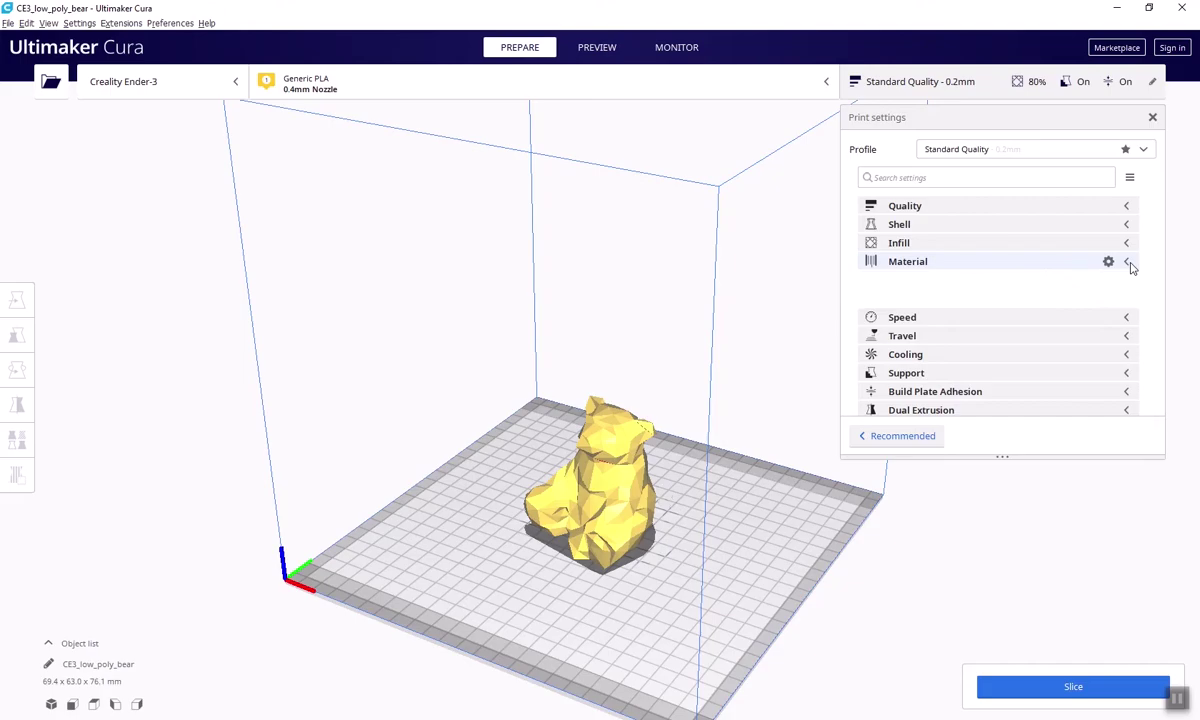
Review the speed settings, then tick Generate Support (Everywhere, 45° overhang angle).
{"action": "left_click", "coordinate": [1127, 281]}
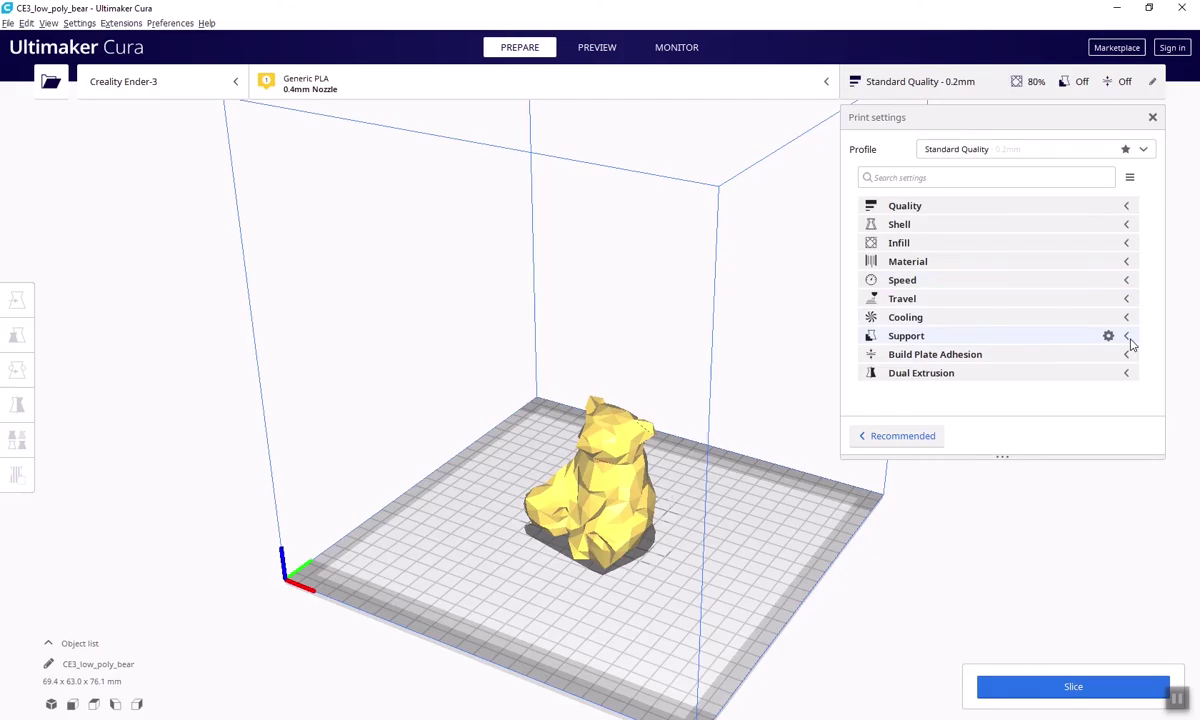
{"action": "left_click", "coordinate": [1128, 338]}
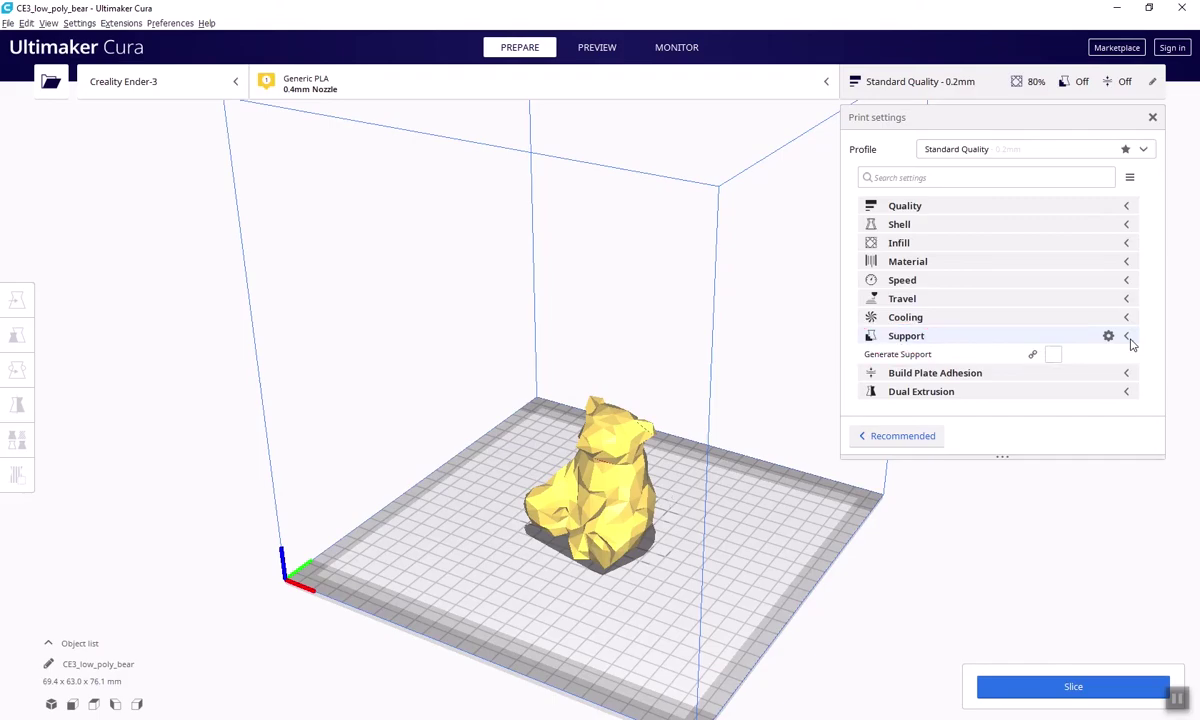
{"action": "left_click", "coordinate": [1055, 356]}
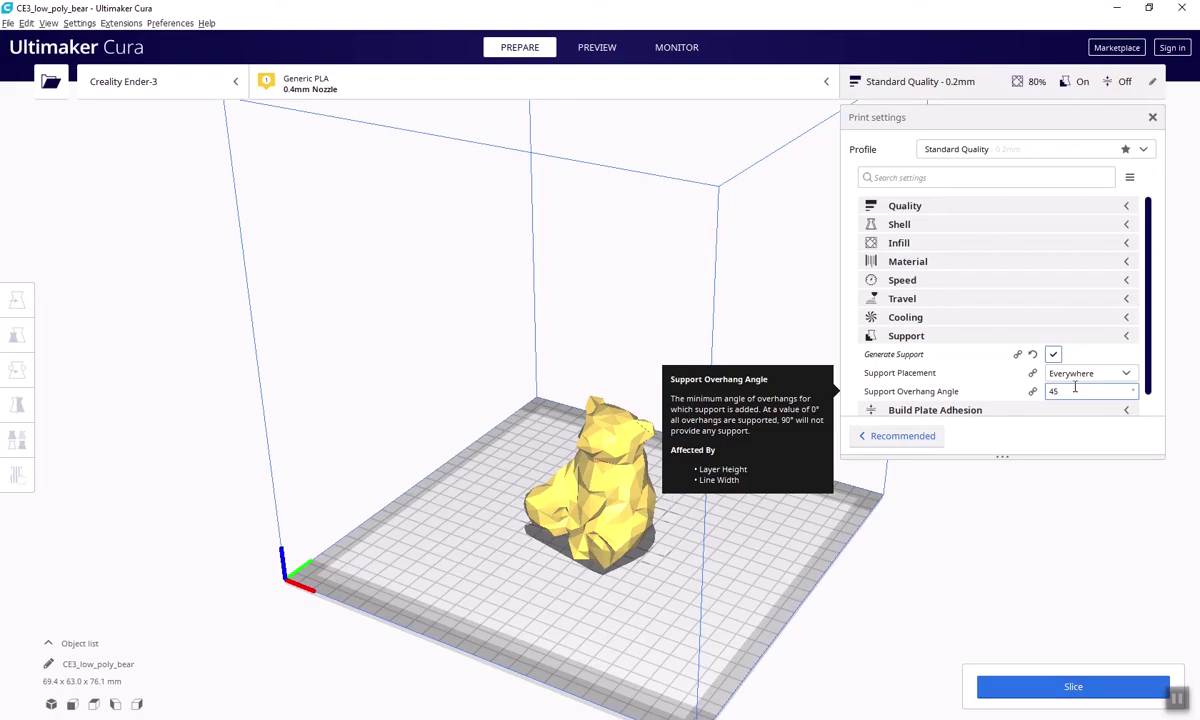
{"action": "left_click", "coordinate": [1132, 338]}
Set the Build Plate Adhesion Type to Brim and return to Recommended settings.
{"action": "left_click", "coordinate": [1128, 354]}
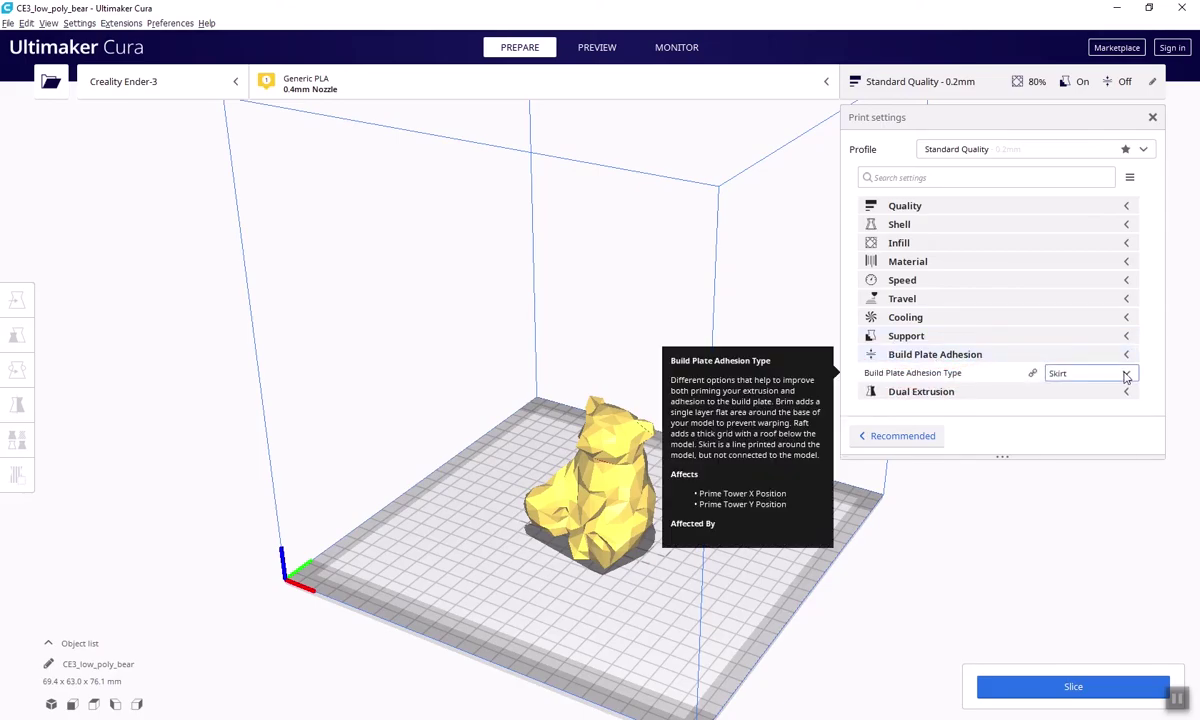
{"action": "left_click", "coordinate": [1126, 375]}
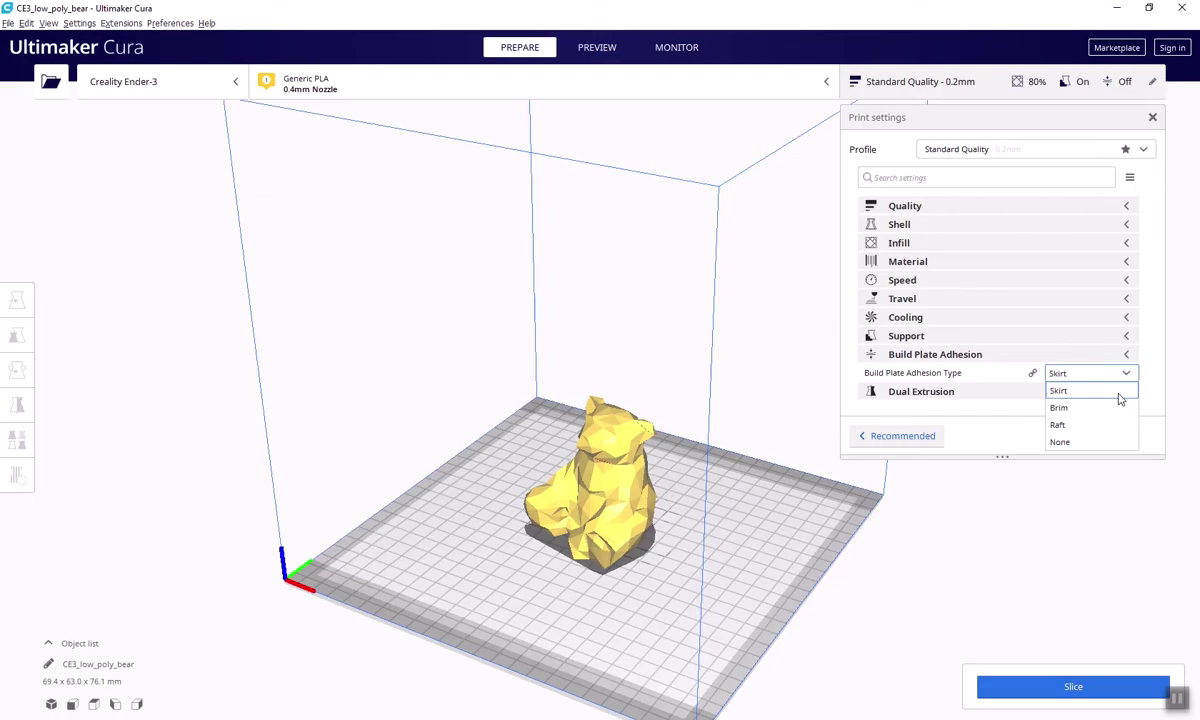
{"action": "left_click", "coordinate": [1119, 407]}
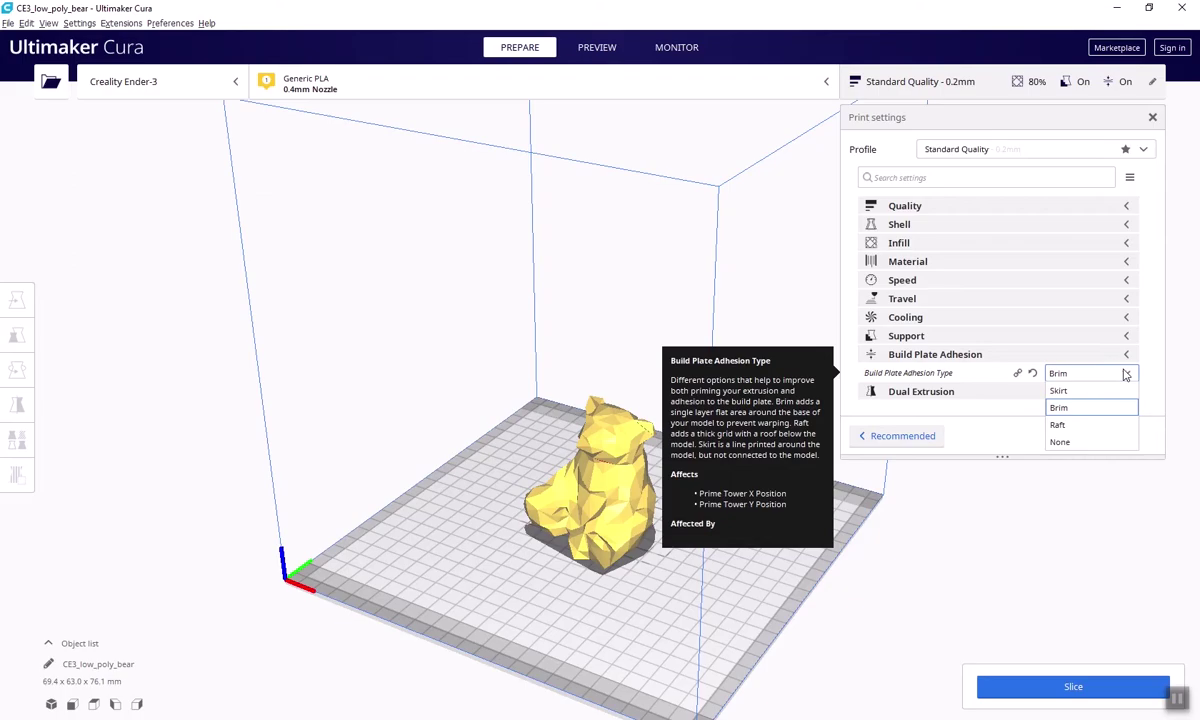
{"action": "left_click", "coordinate": [1060, 390]}
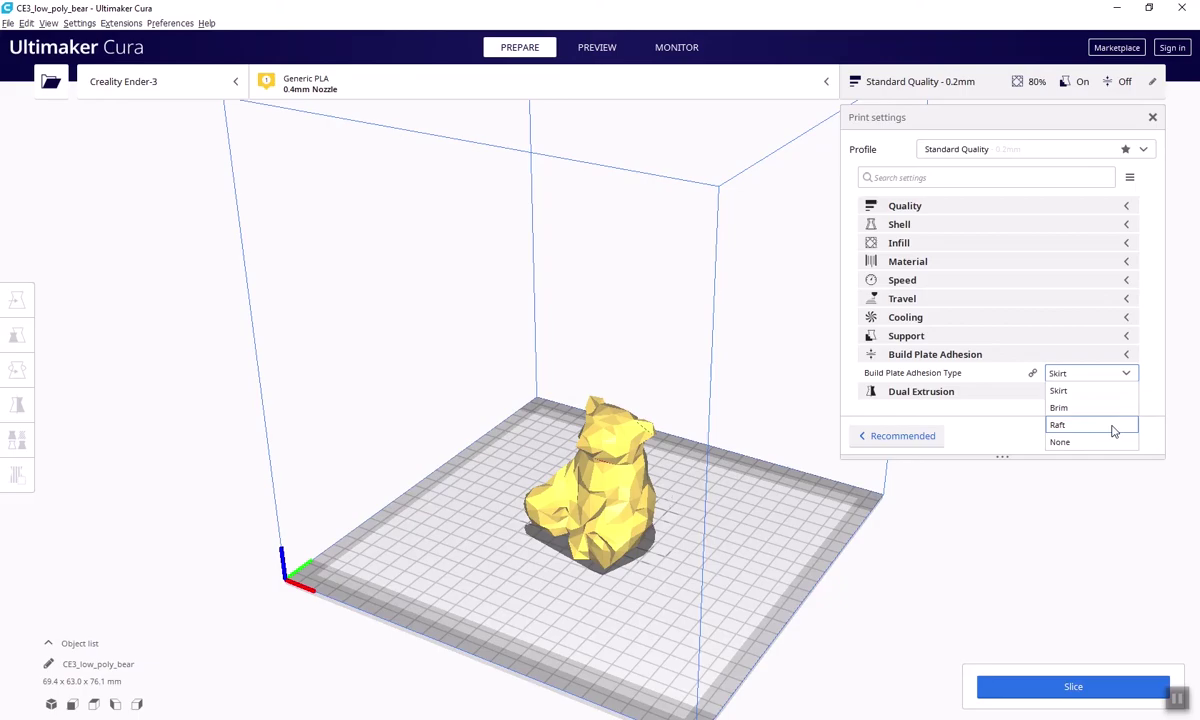
{"action": "left_click", "coordinate": [1118, 407]}
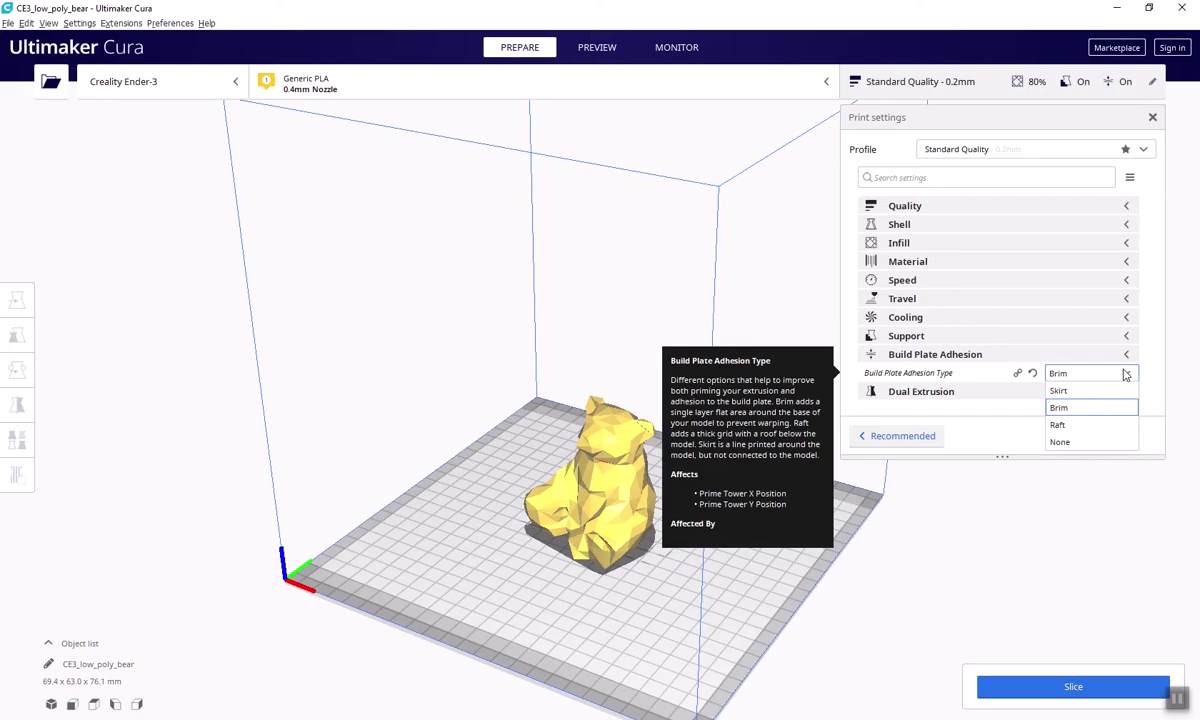
{"action": "left_click", "coordinate": [1126, 354]}
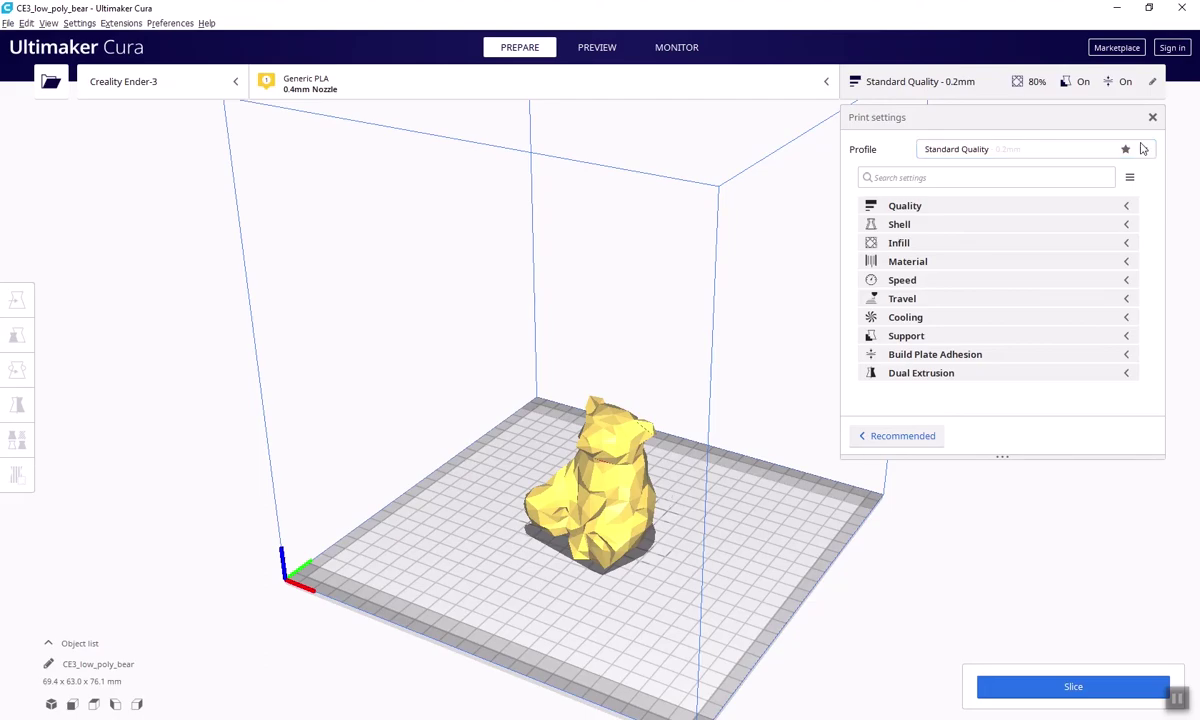
{"action": "left_click", "coordinate": [912, 437]}
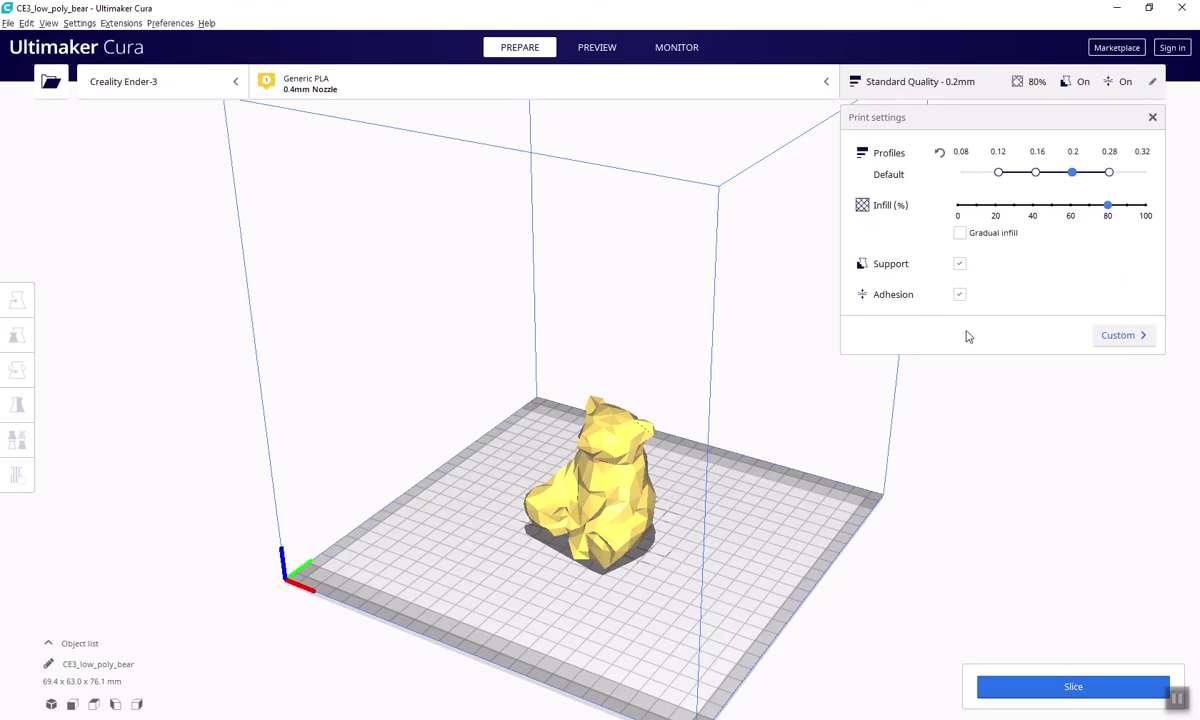
Slice the bear (about 9 h 38 min, 111 g) and view the layer Preview.
{"action": "left_click", "coordinate": [1109, 690]}
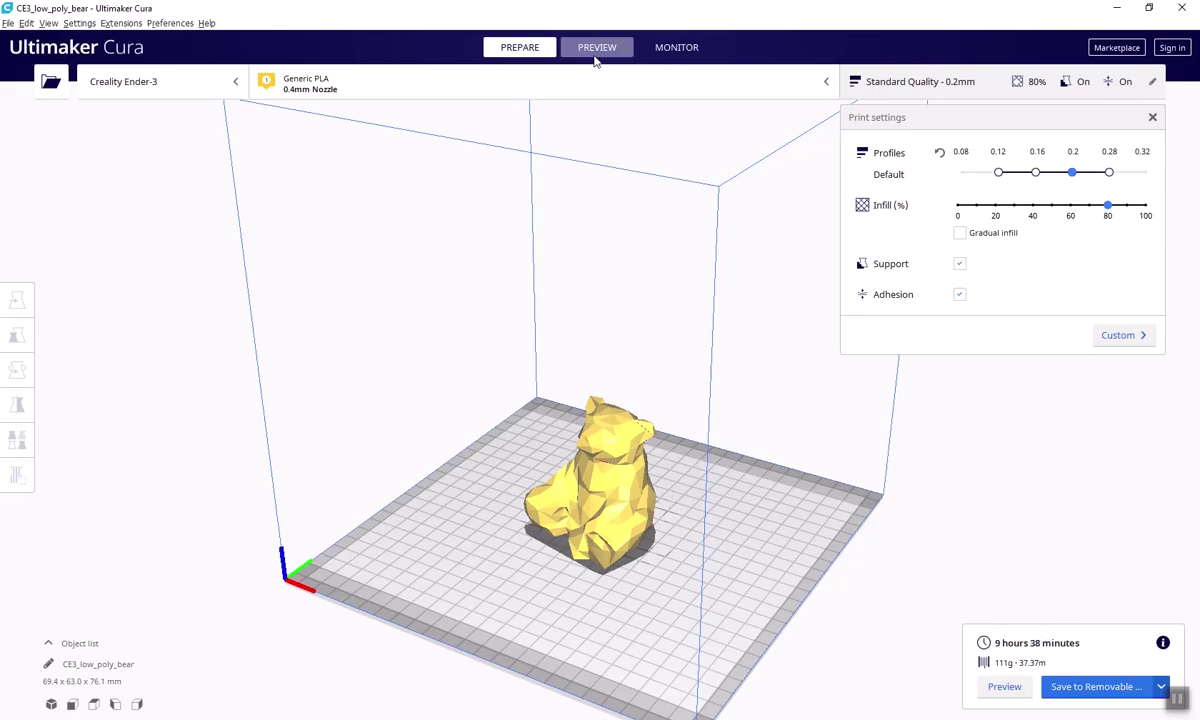
{"action": "left_click", "coordinate": [596, 48]}
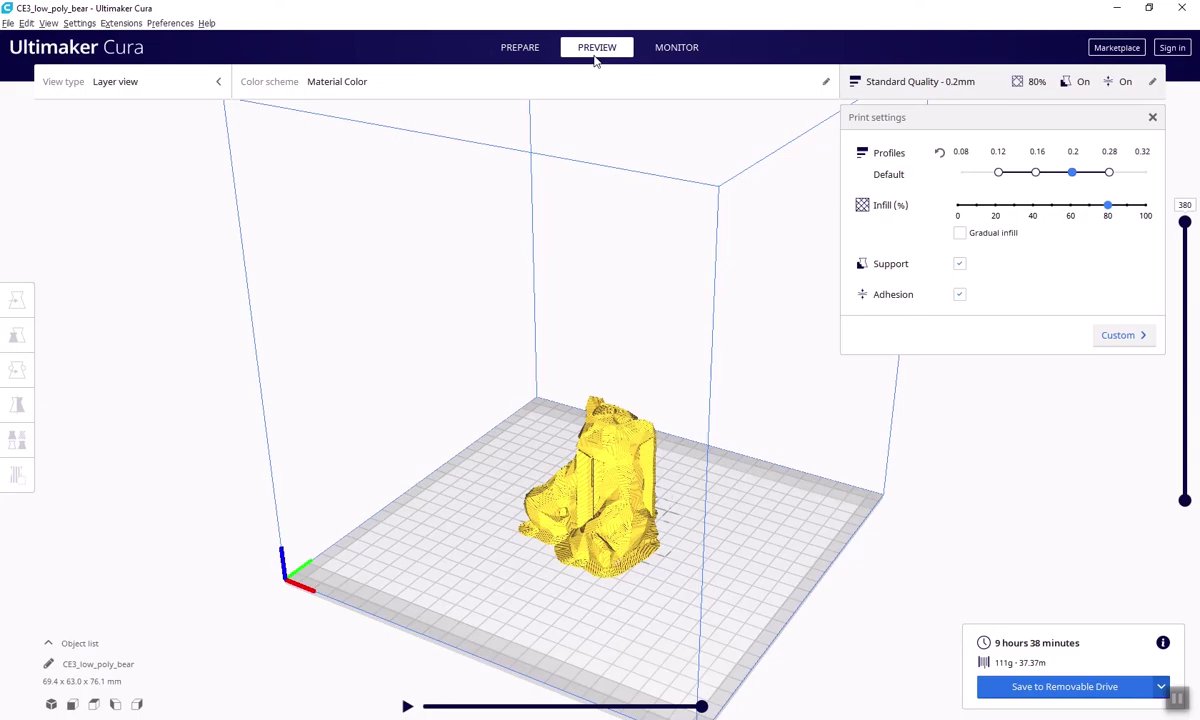
Zoom and orbit, cut the preview down to layer 36, and play then pause the simulation.
{"action": "scroll", "coordinate": [600, 525], "scroll_direction": "up", "scroll_amount": 5}
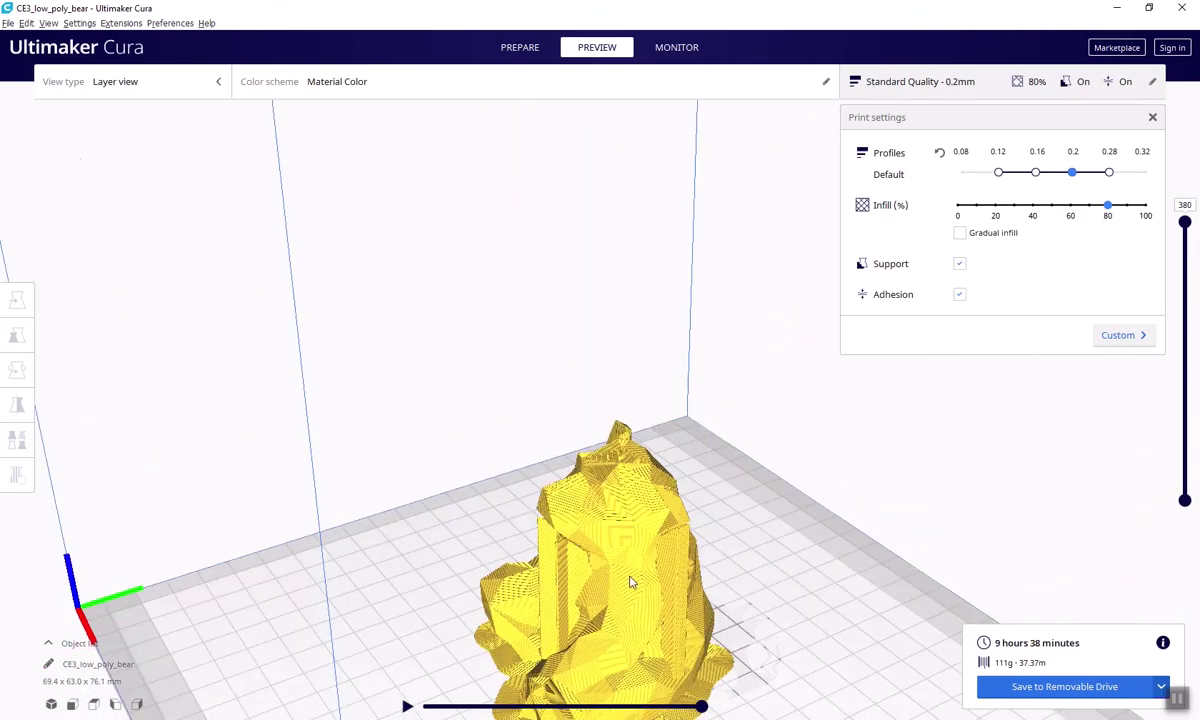
{"action": "right_click_drag", "start_coordinate": [630, 583], "coordinate": [788, 592]}
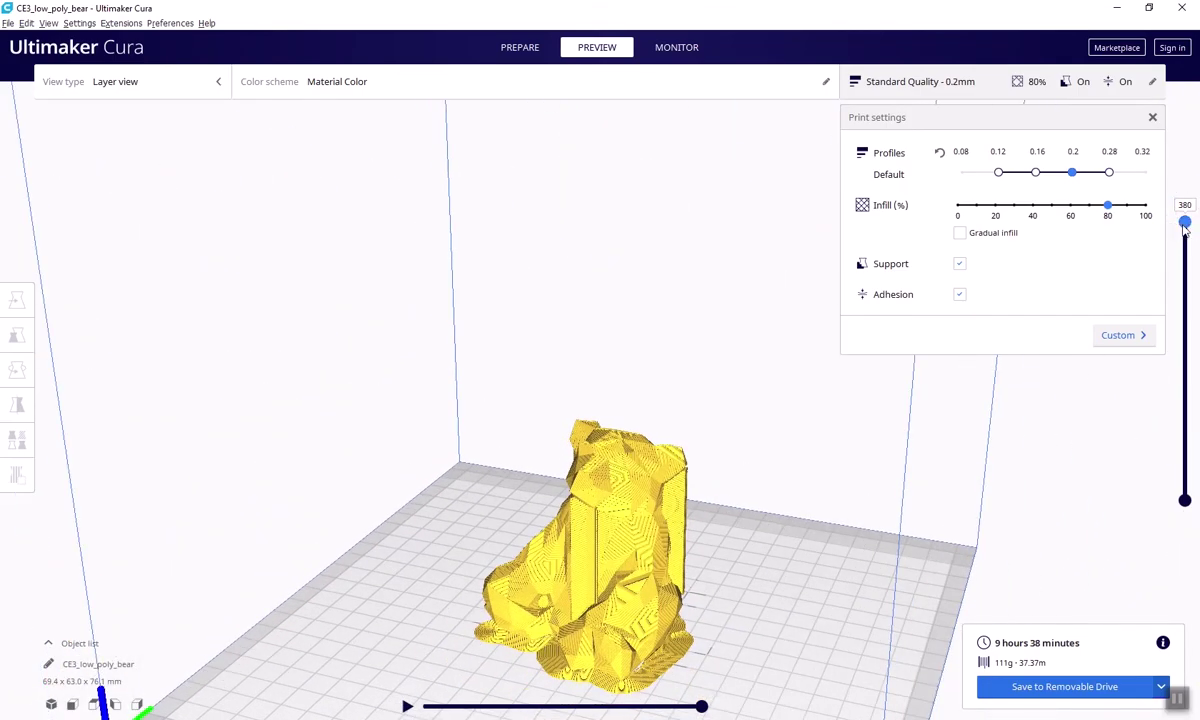
{"action": "left_click_drag", "start_coordinate": [1185, 228], "coordinate": [1185, 456]}
{"action": "left_click", "coordinate": [407, 706]}
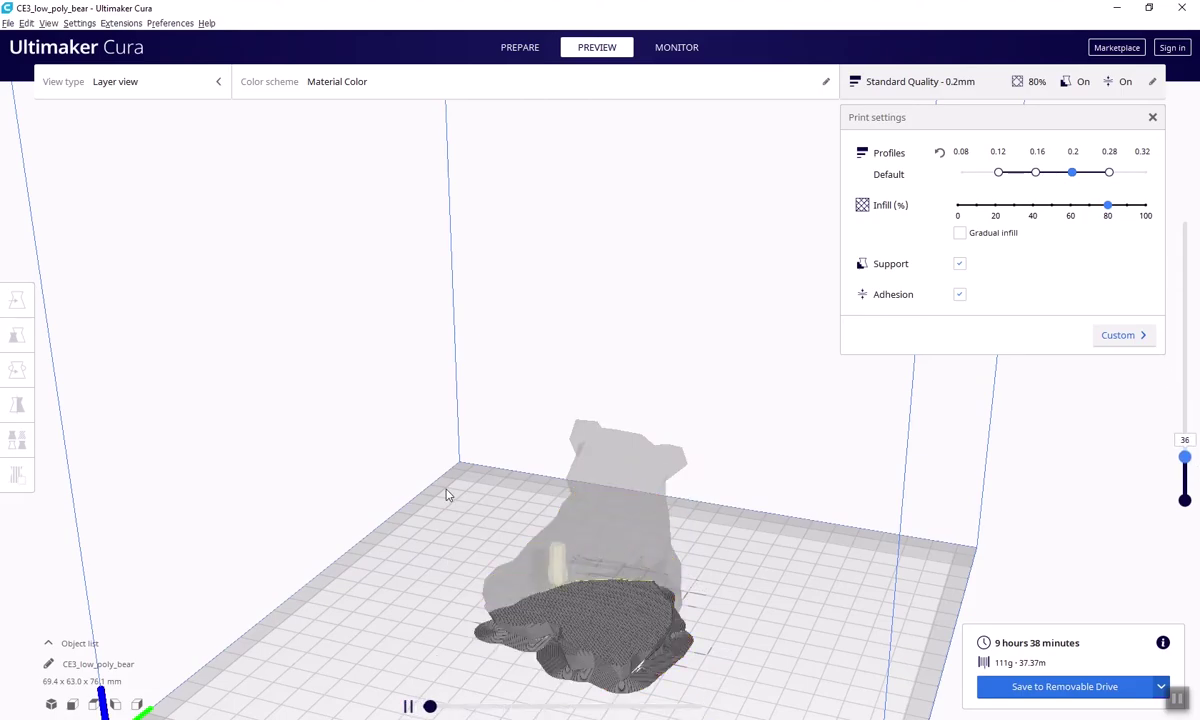
{"action": "left_click", "coordinate": [412, 707]}
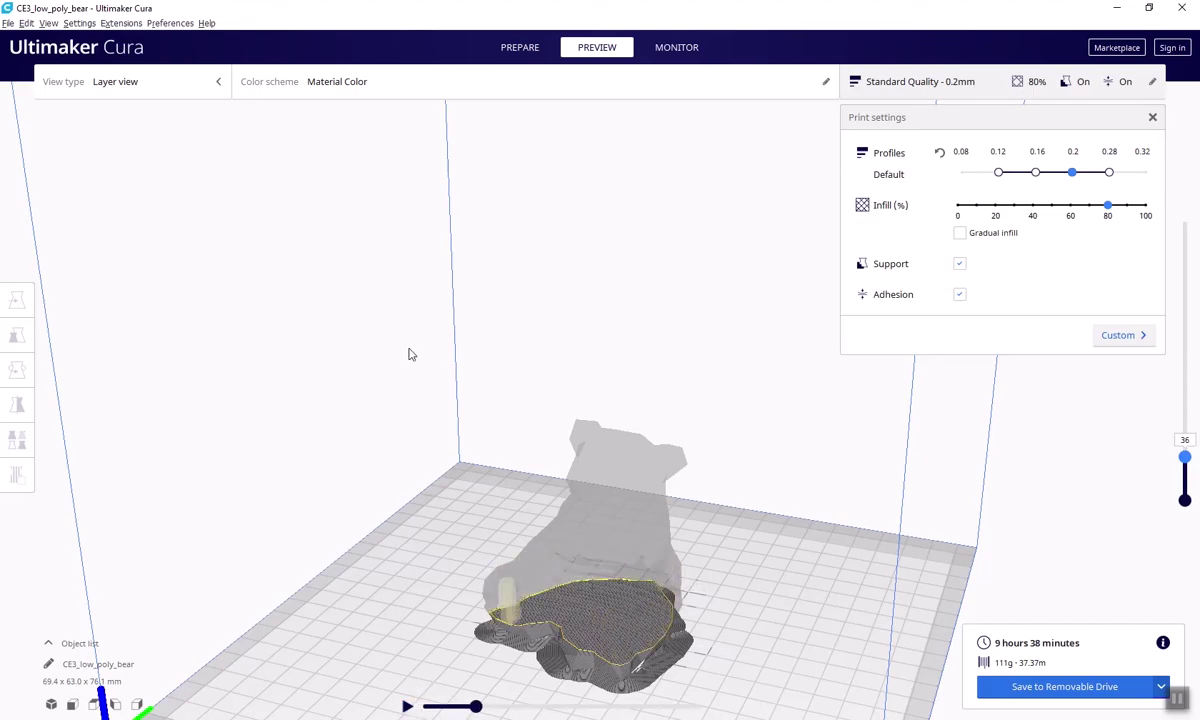
{"action": "left_click", "coordinate": [380, 97]}
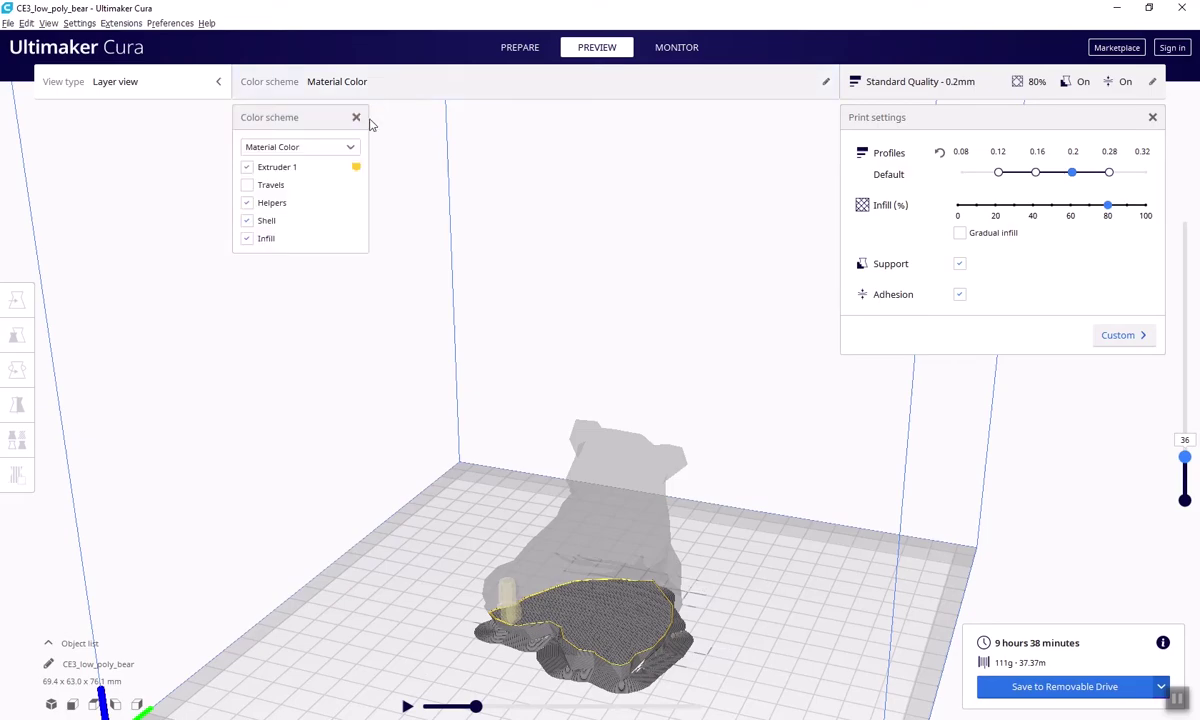
Colour the layer preview by Line Type and play the current layer's print path.
{"action": "left_click", "coordinate": [322, 146]}
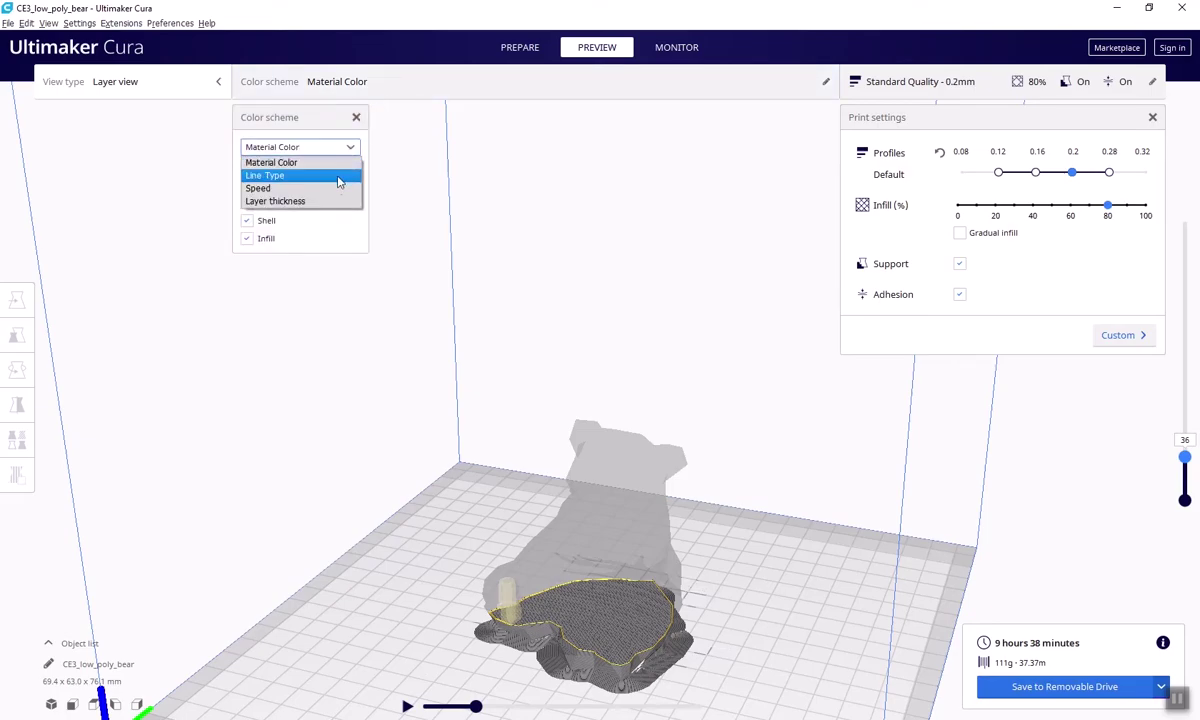
{"action": "left_click", "coordinate": [337, 177]}
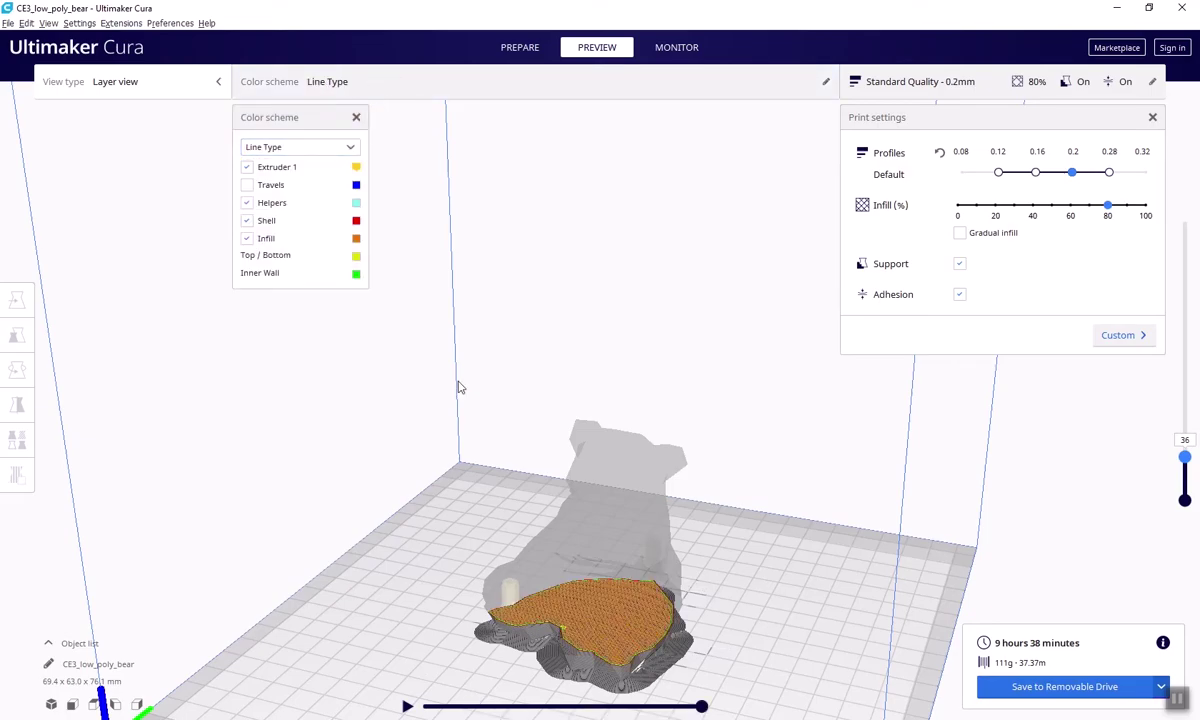
{"action": "left_click", "coordinate": [407, 707]}
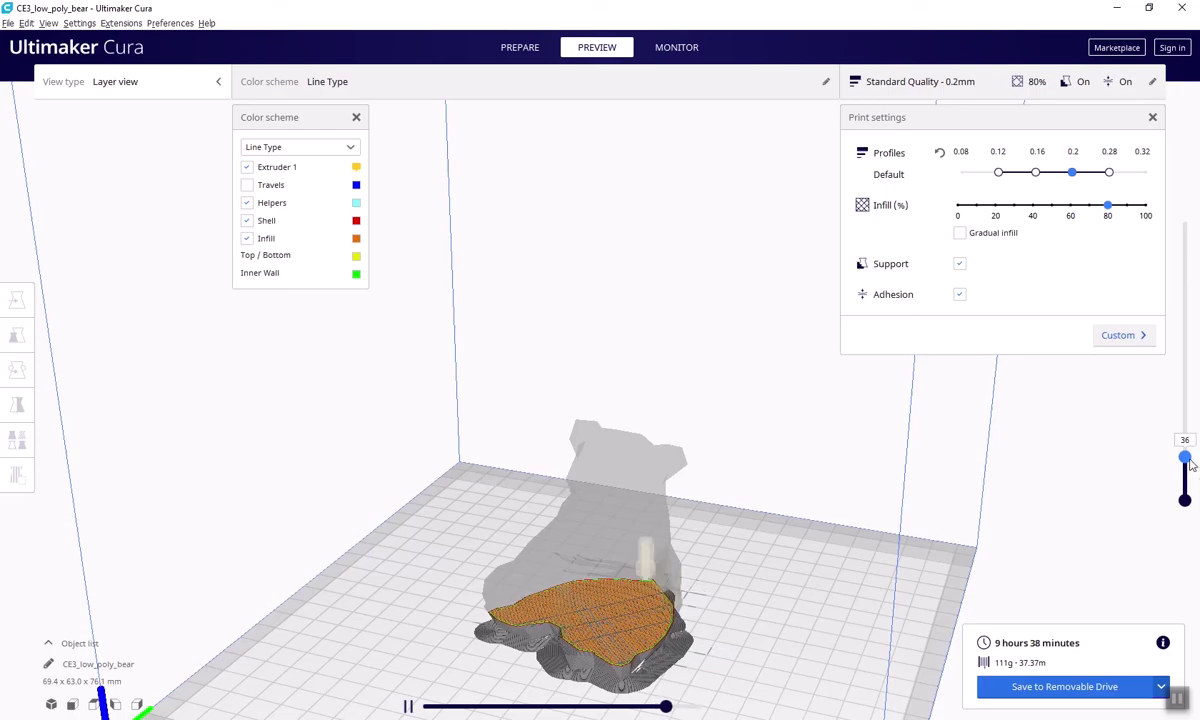
Inspect the cyan brim on layer 1 and the layers up to 125 from the side.
{"action": "scroll", "coordinate": [1000, 500], "scroll_direction": "up", "scroll_amount": 5}
{"action": "left_click_drag", "start_coordinate": [1186, 457], "coordinate": [1184, 397]}
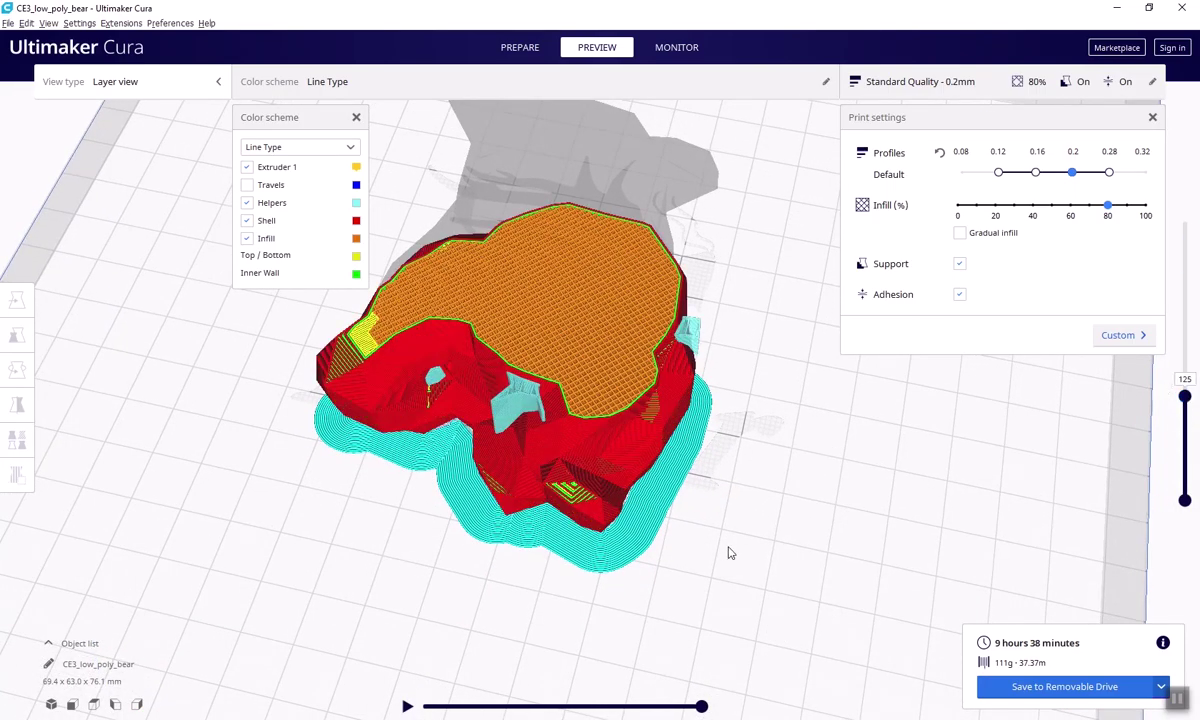
{"action": "right_click_drag", "start_coordinate": [729, 549], "coordinate": [671, 478]}
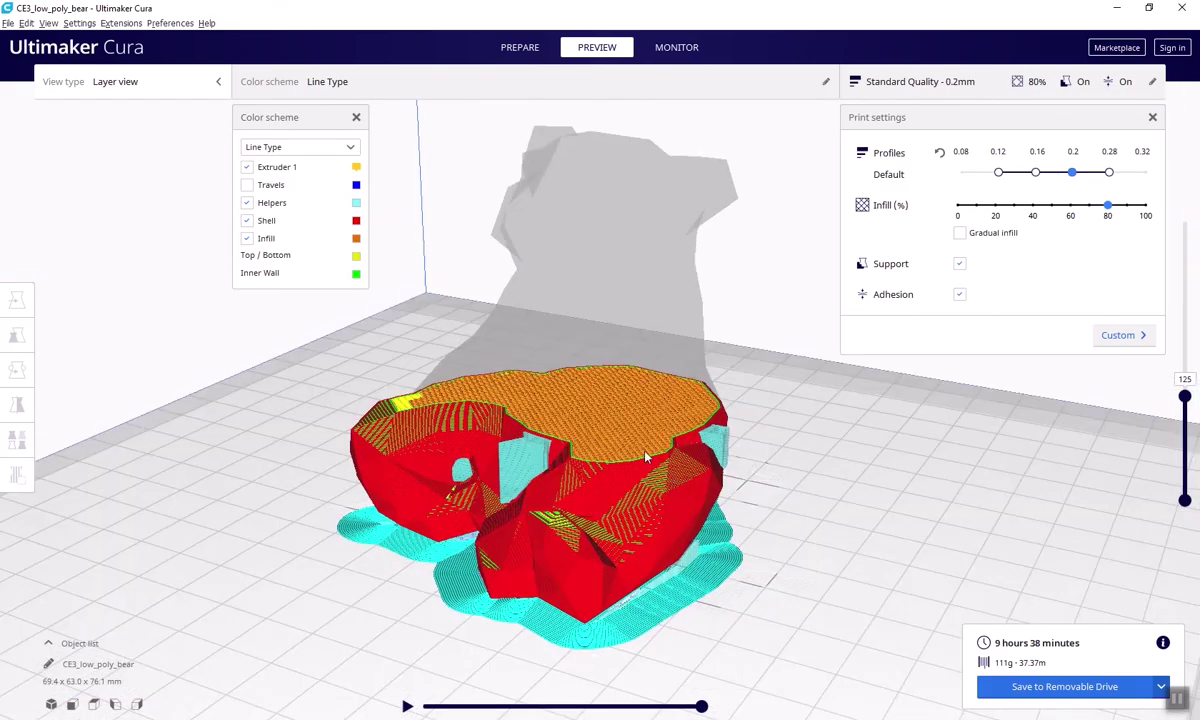
{"action": "scroll", "coordinate": [713, 521], "scroll_direction": "down", "scroll_amount": 3}
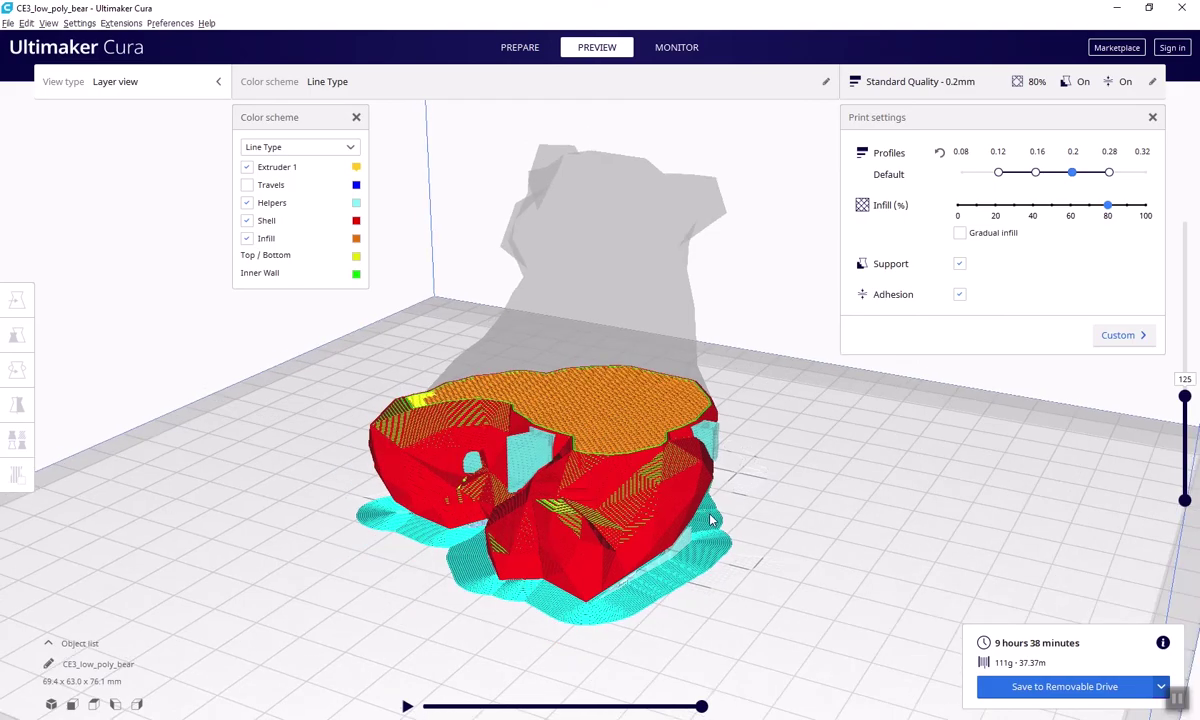
{"action": "left_click", "coordinate": [1161, 686]}
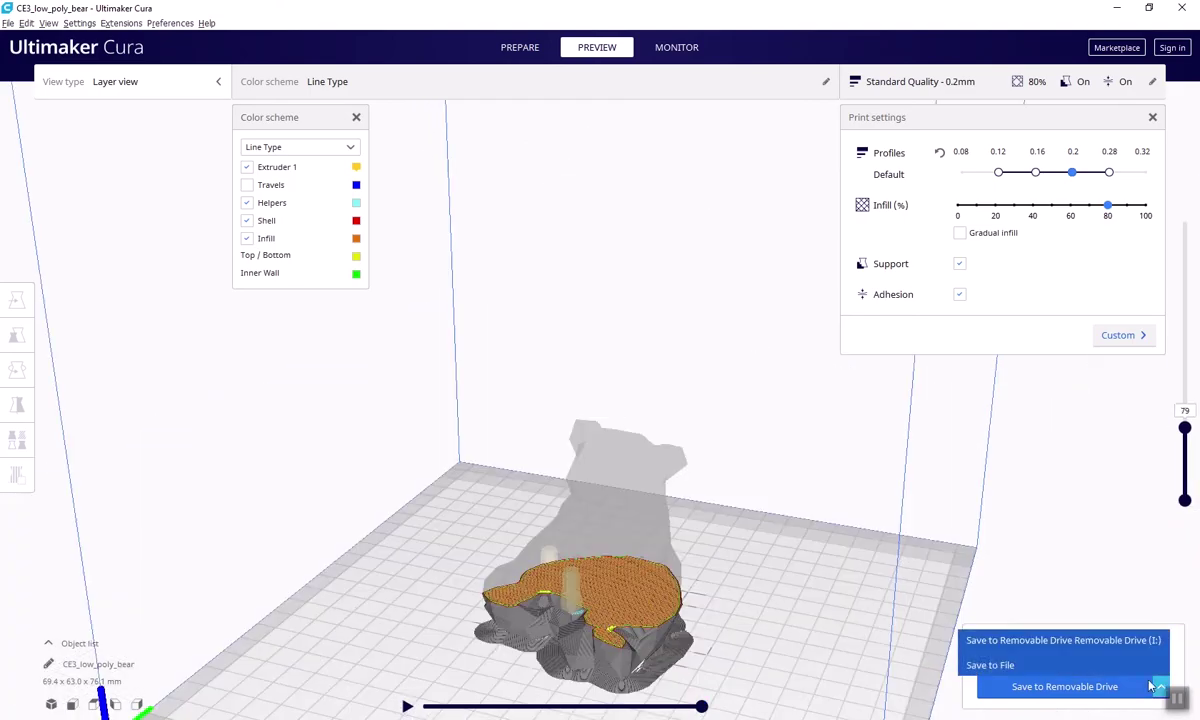